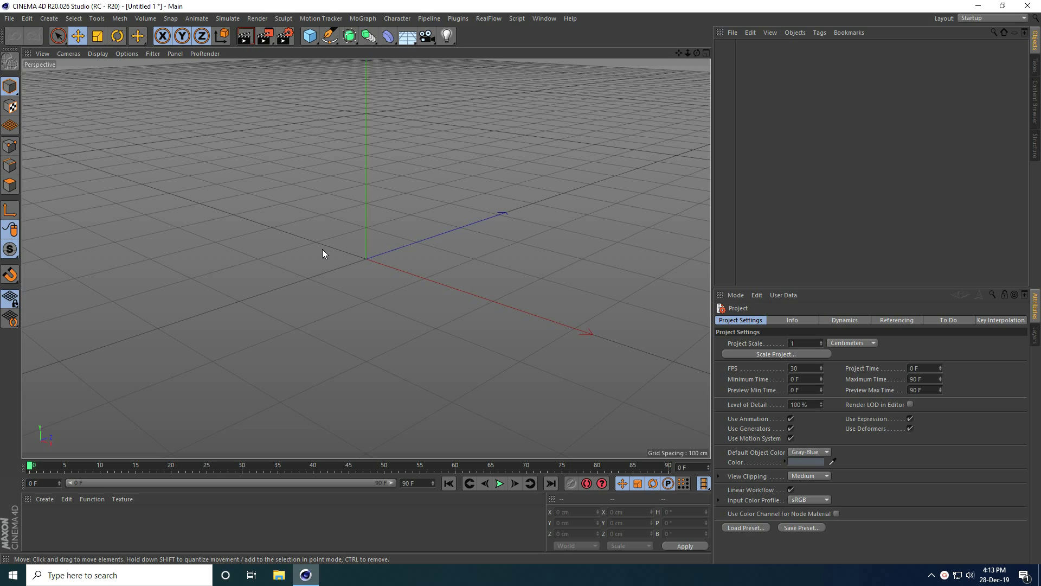
Add a particle Emitter from Simulate > Particles, with default birthrate 10 and speed 150 cm
click(228, 19)
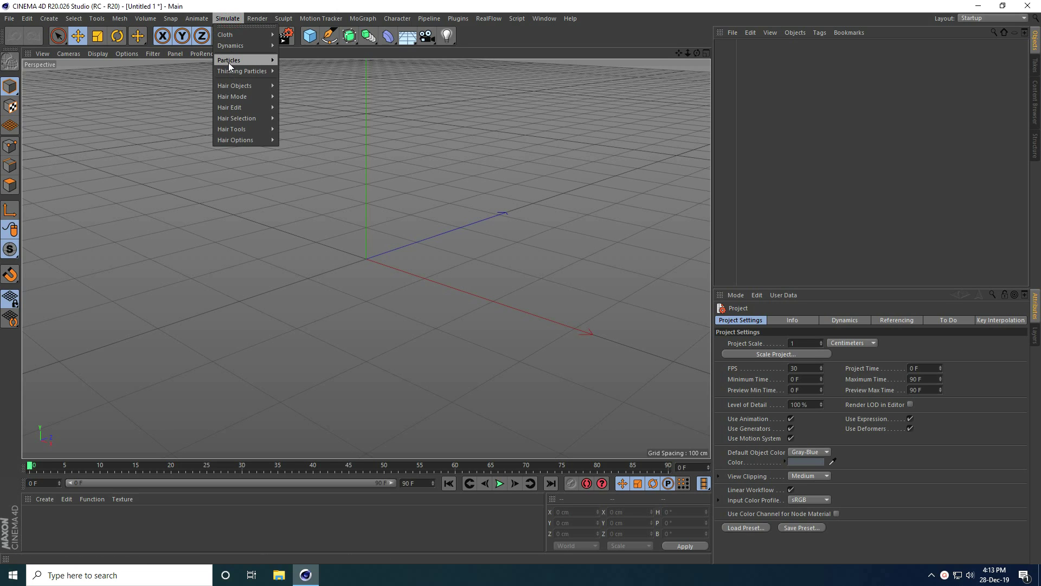
mouse_move(233, 61)
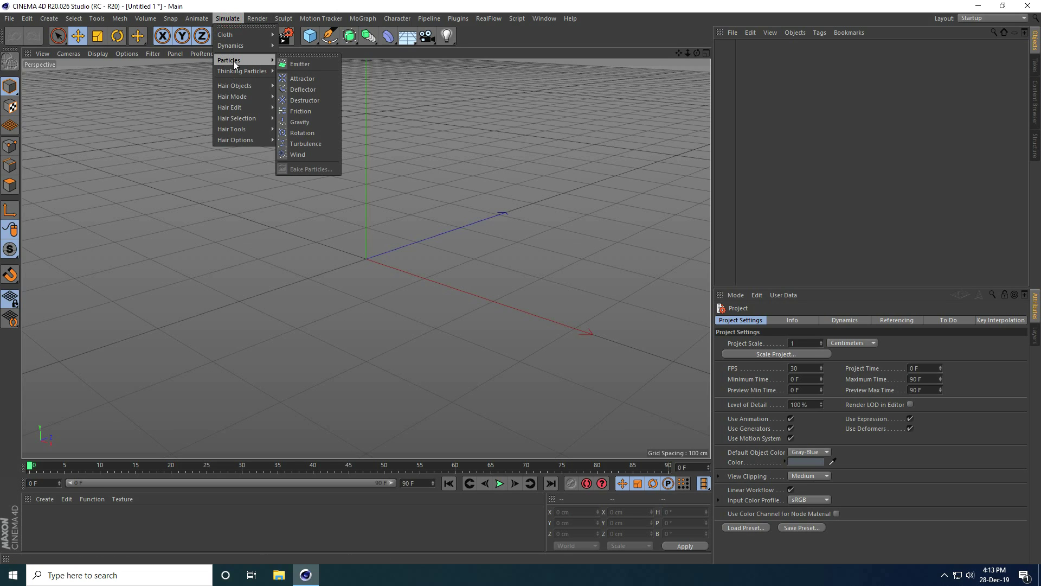
click(316, 67)
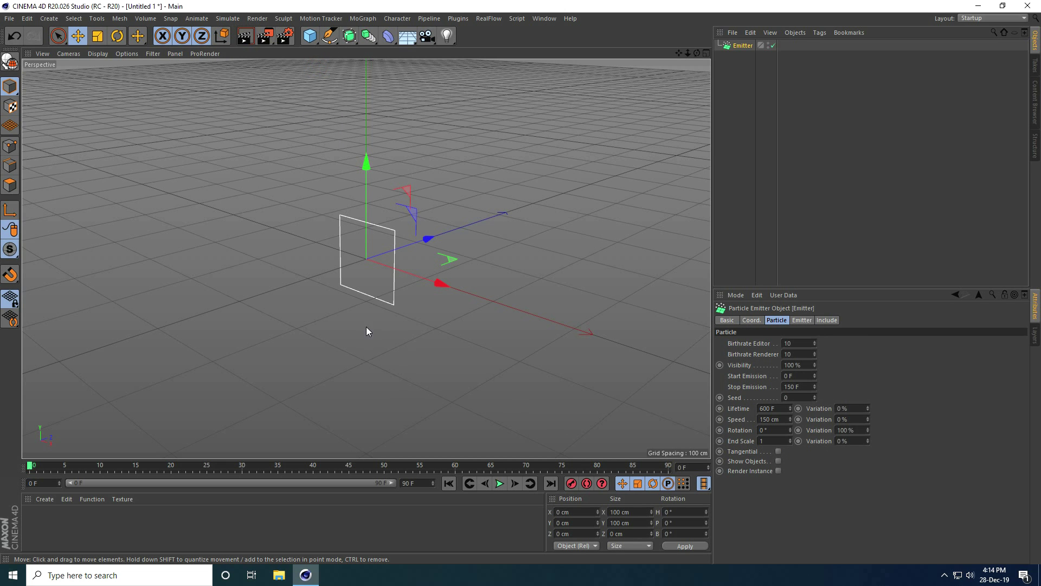
Orbit the view and play the animation to watch the emitter spray particles
alt+drag(367, 330, 458, 435)
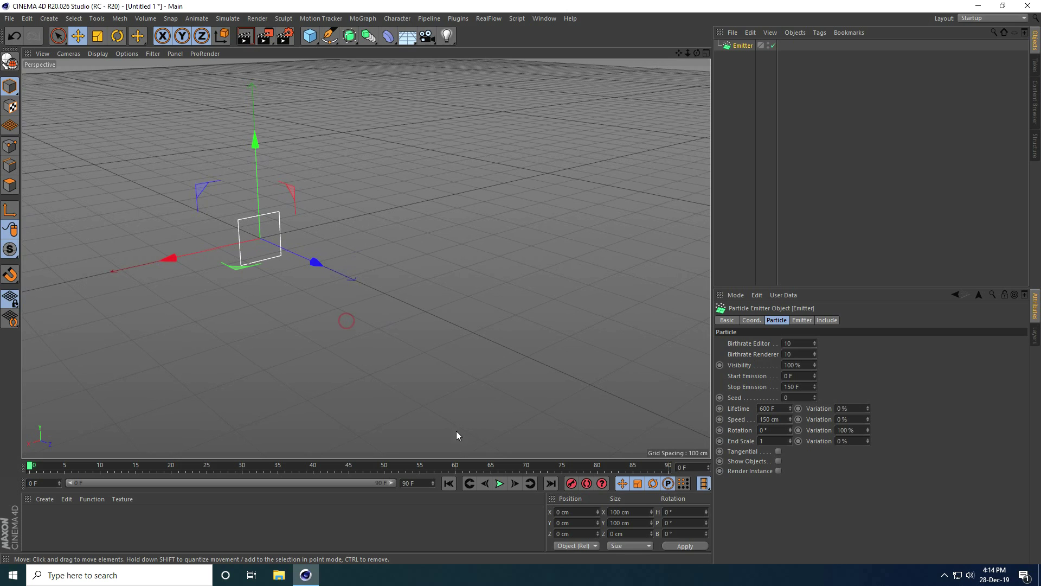
click(500, 483)
scroll(261, 246, up, 2)
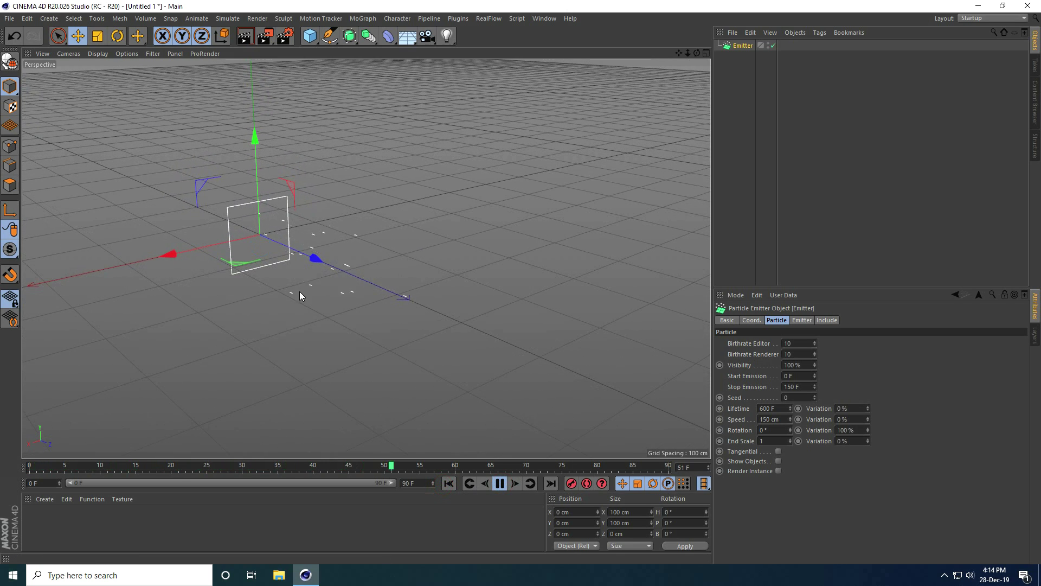
click(500, 483)
Set the scene length to 500 frames and expand the preview range to 0–500 F
text(500)
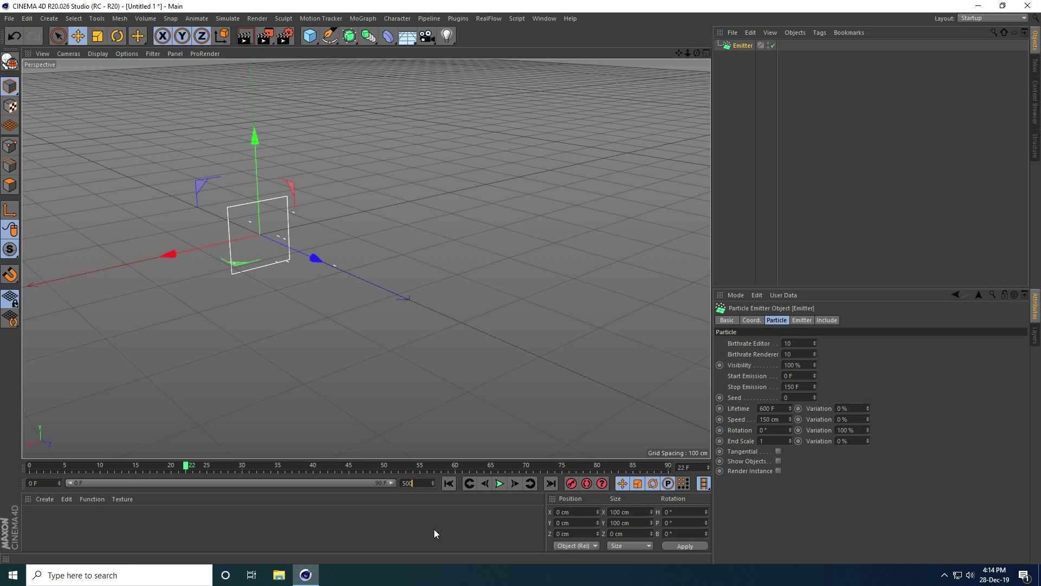
key(Return)
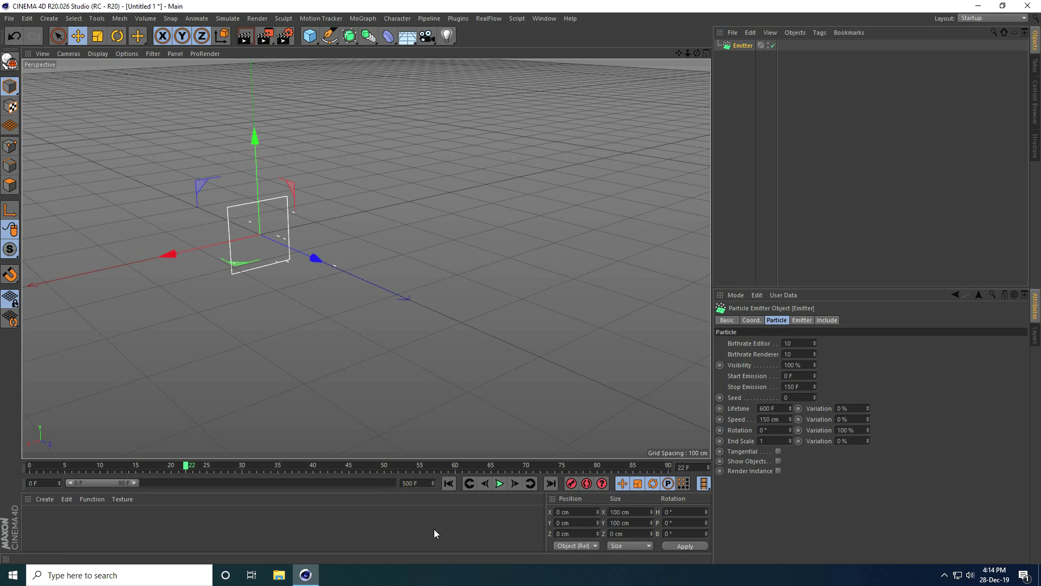
double_click(99, 485)
click(448, 483)
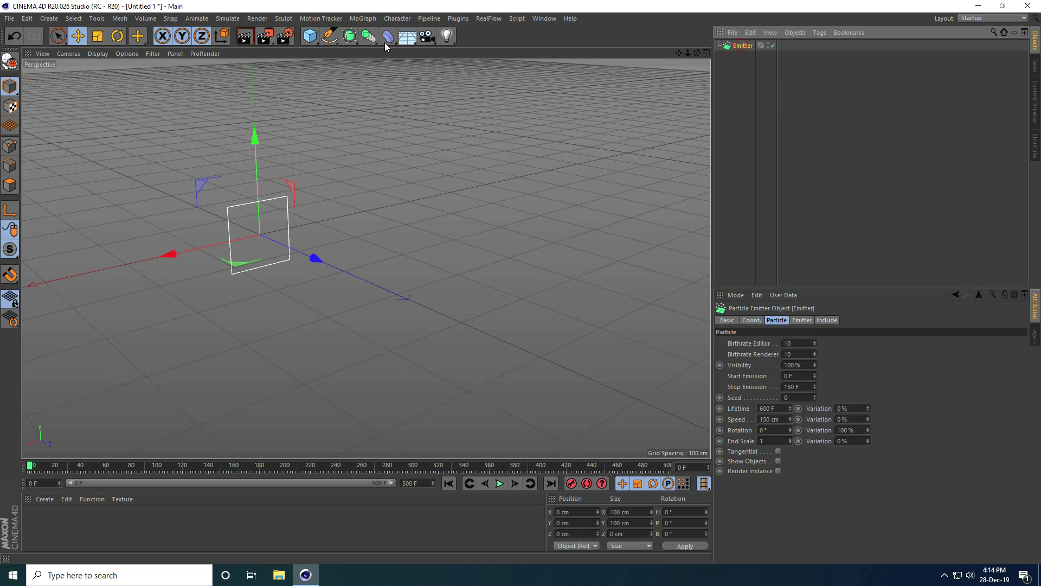
Add a MoGraph Tracer for the Emitter and play back to see the white trail lines
click(360, 18)
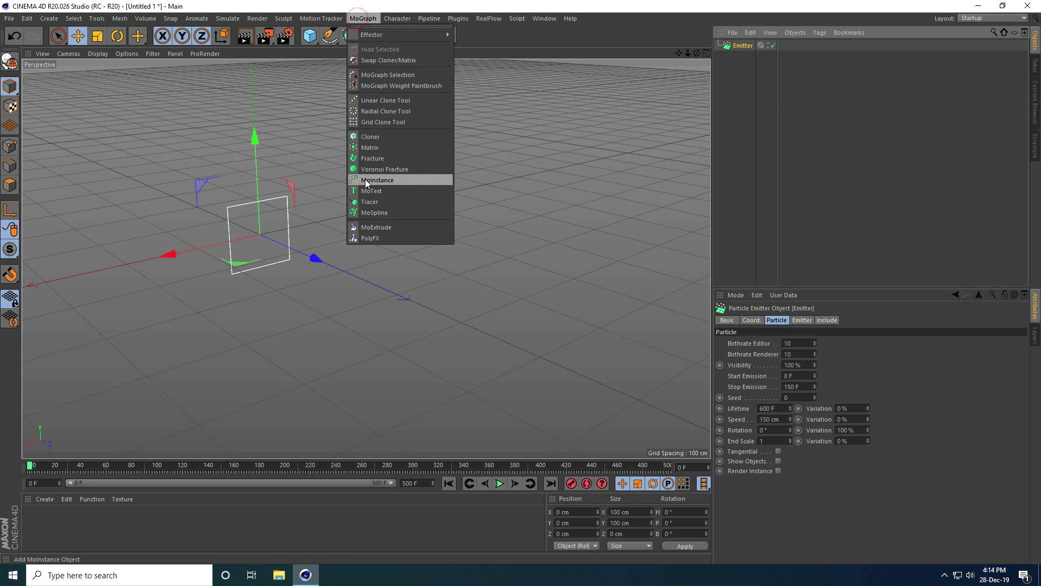
click(391, 202)
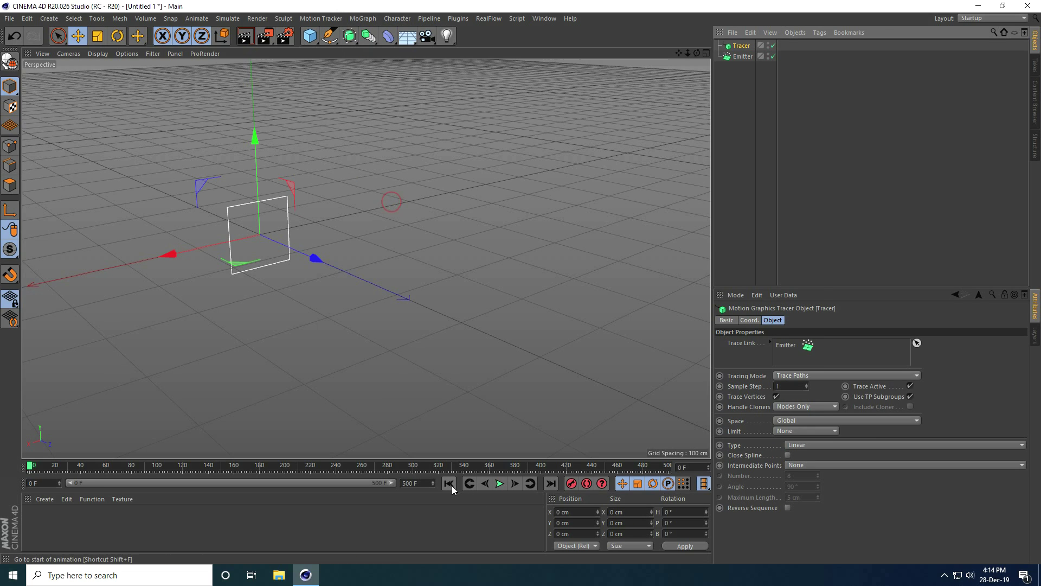
click(500, 484)
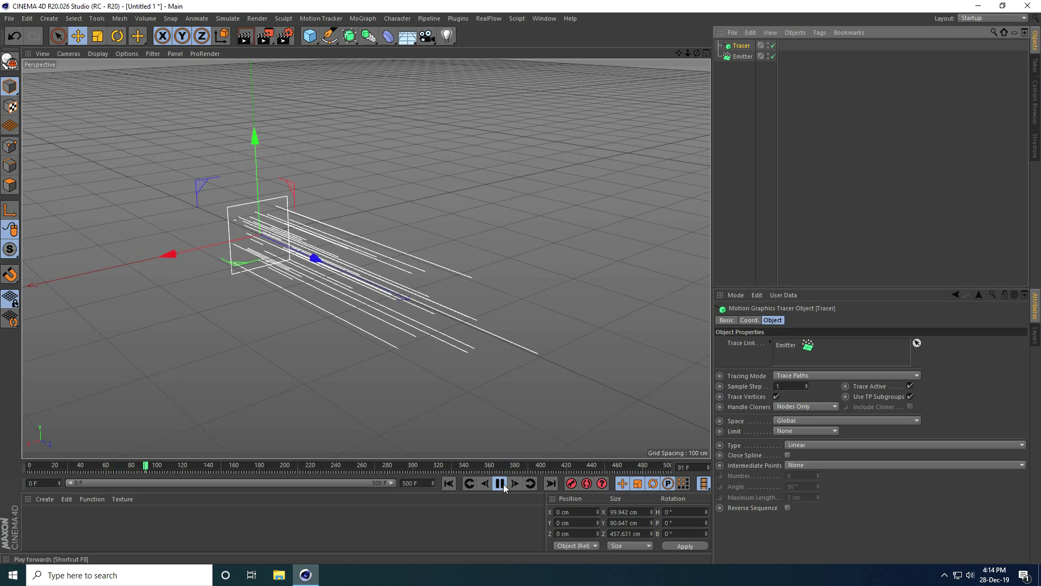
click(500, 483)
click(330, 35)
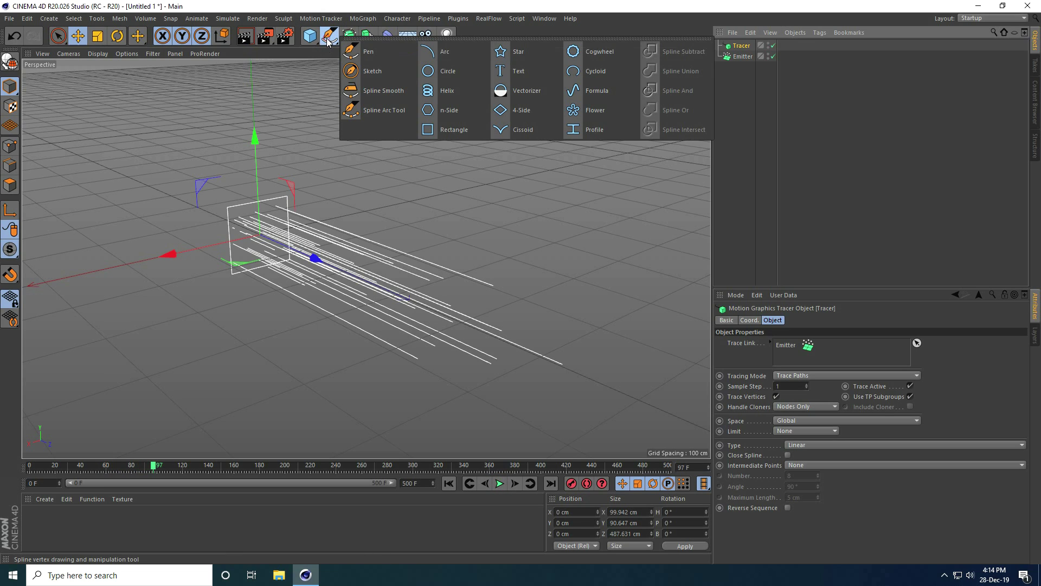
Add a Circle spline and set its radius to 0.5 cm
click(460, 72)
click(789, 362)
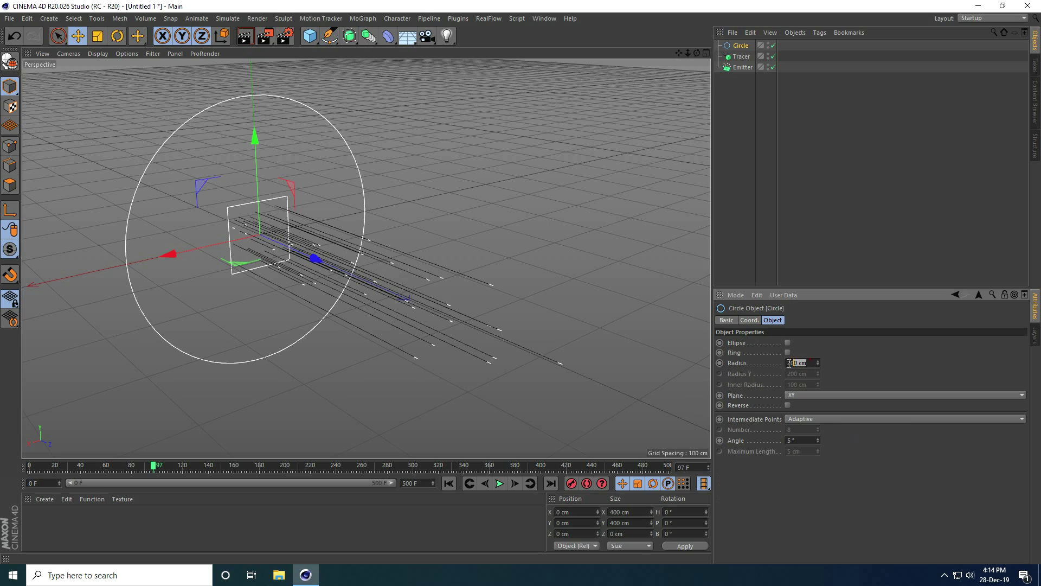
key(Return)
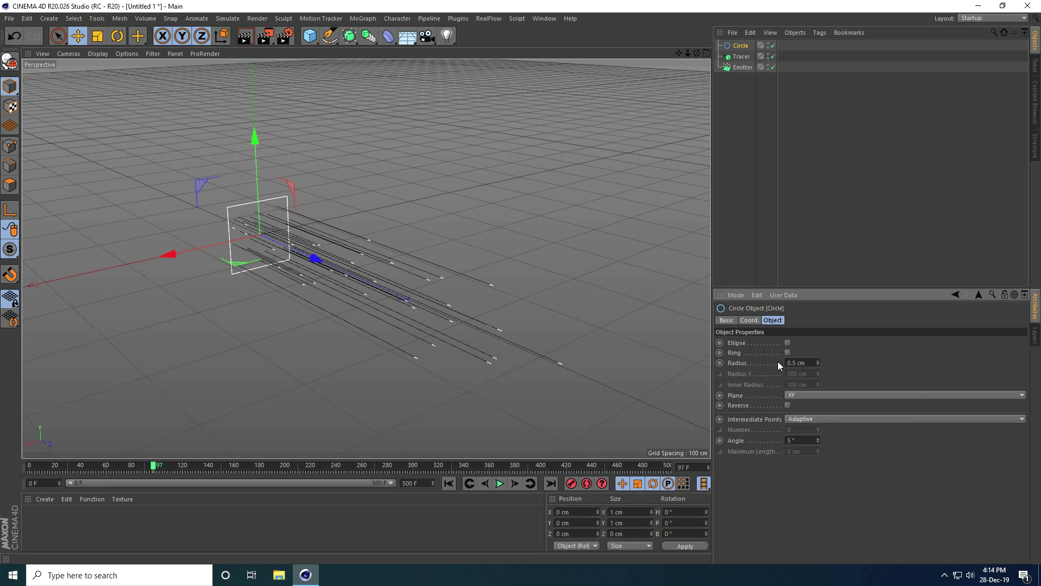
click(354, 41)
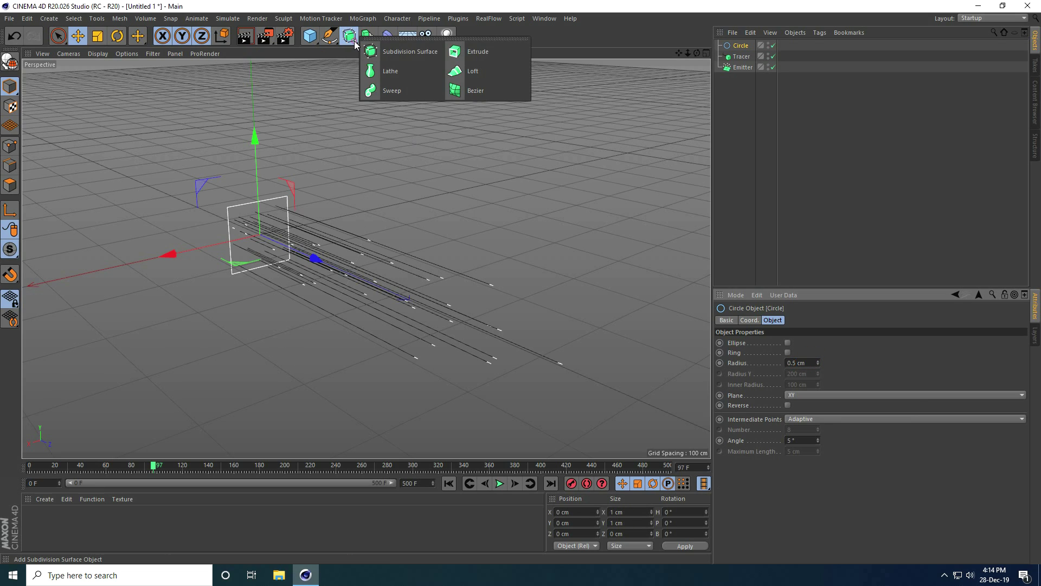
Add a Sweep and nest the Circle and Tracer inside it
click(402, 90)
click(742, 68)
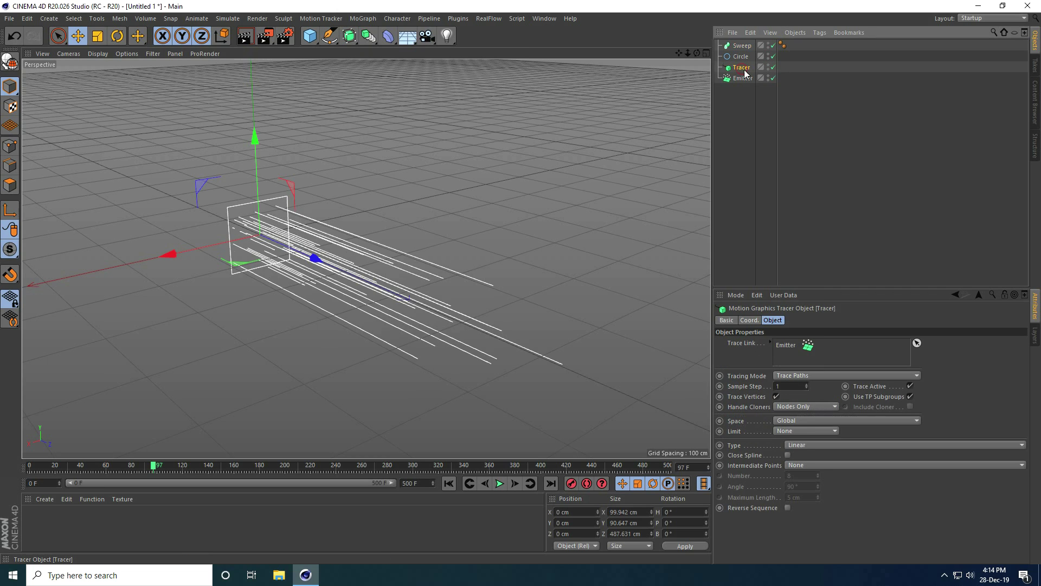
ctrl+click(740, 57)
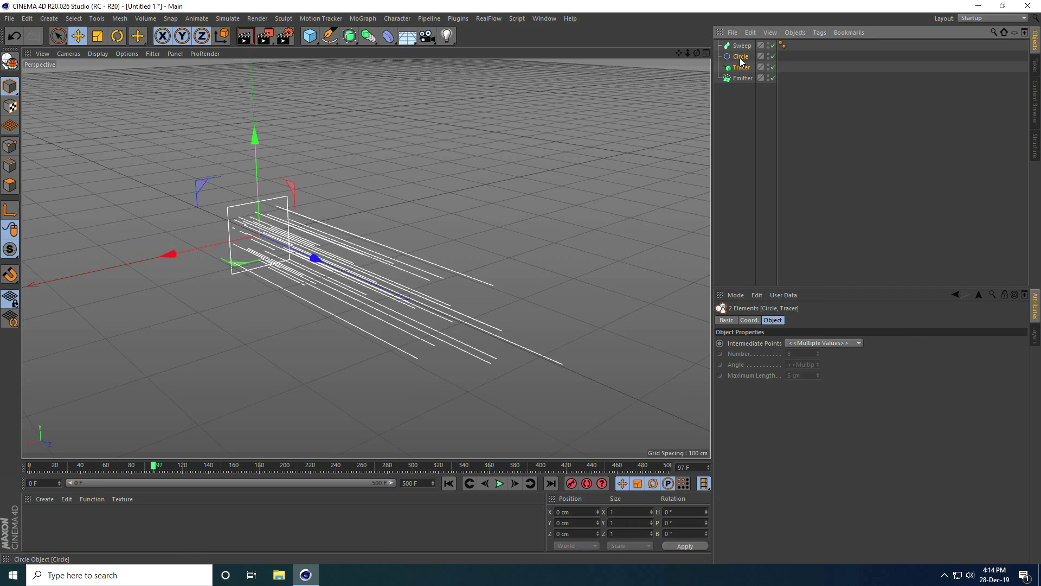
drag(741, 61, 740, 46)
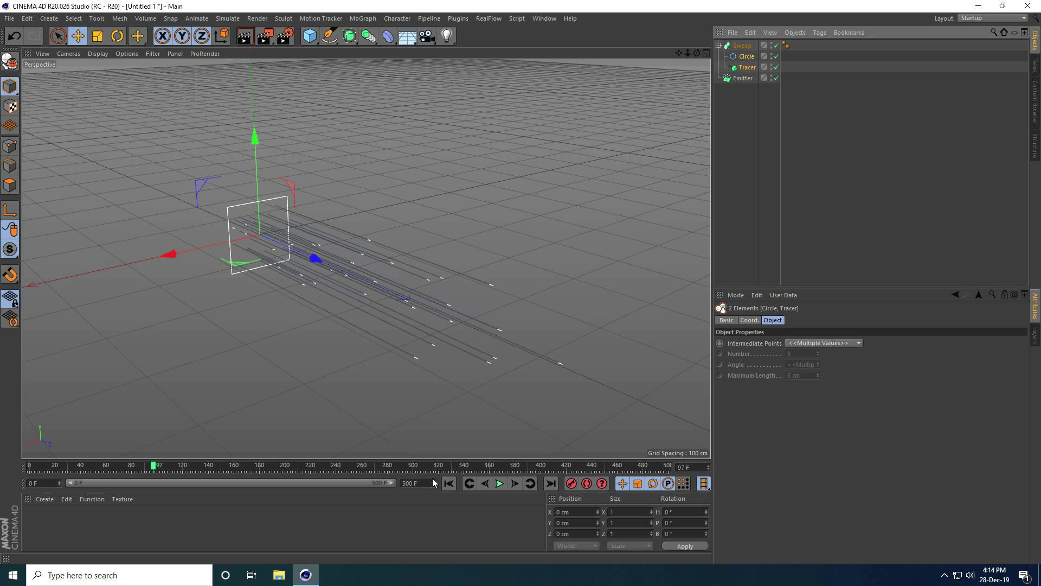
Rewind and play the animation to watch the swept tubes grow along the trails
click(449, 484)
scroll(285, 235, up, 5)
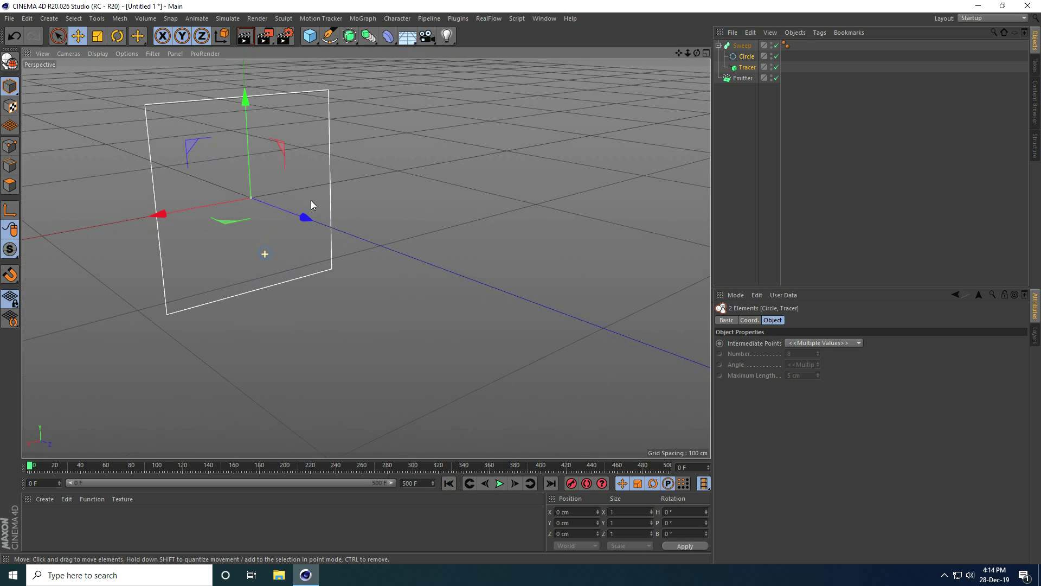
alt+middle_drag(310, 201, 302, 204)
click(499, 483)
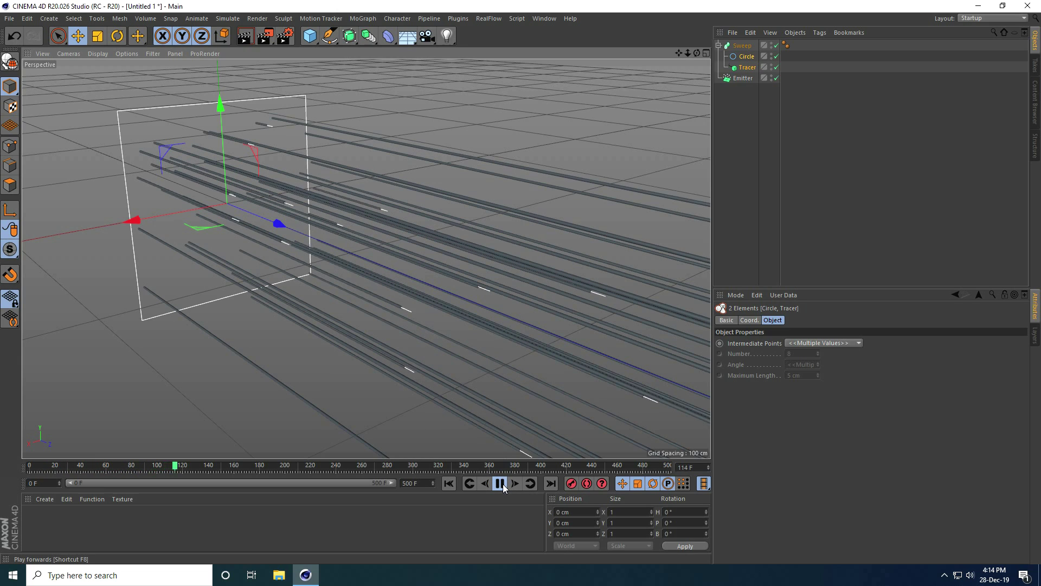
click(499, 483)
scroll(389, 242, up, 6)
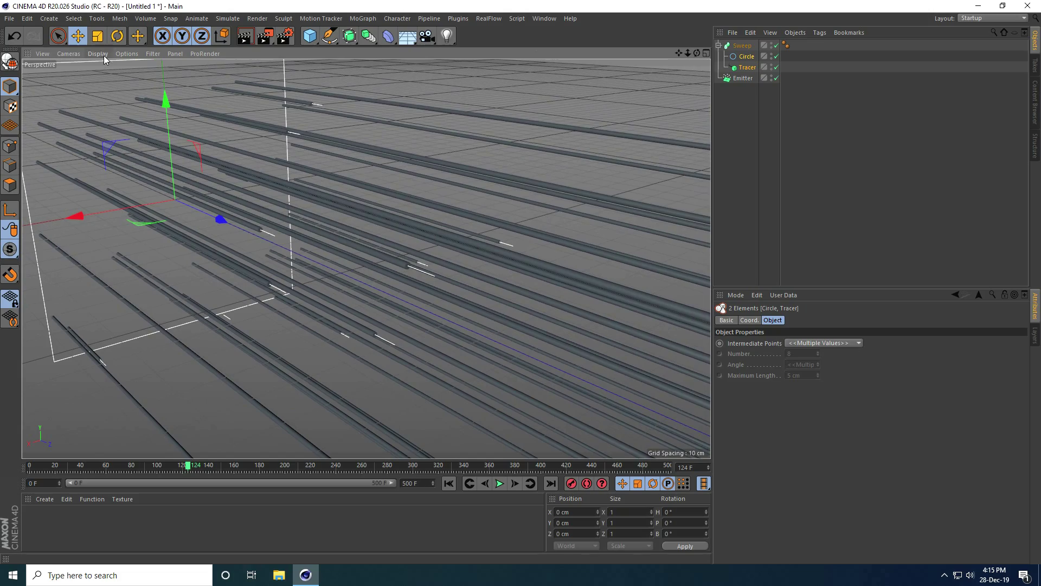
Switch the viewport to a different shading mode and move closer to the tubes
click(103, 55)
click(118, 83)
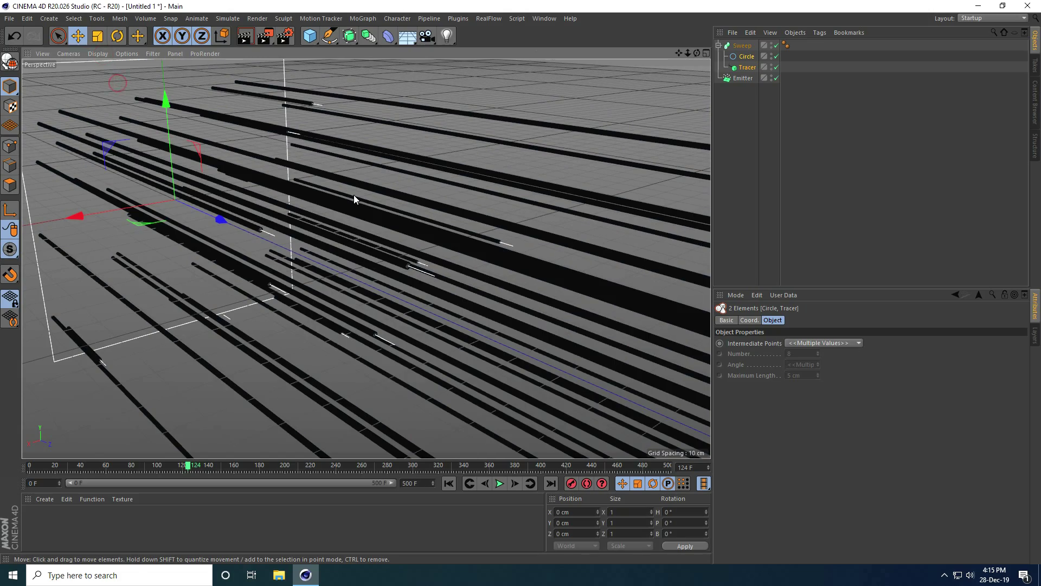
alt+right_drag(353, 199, 525, 150)
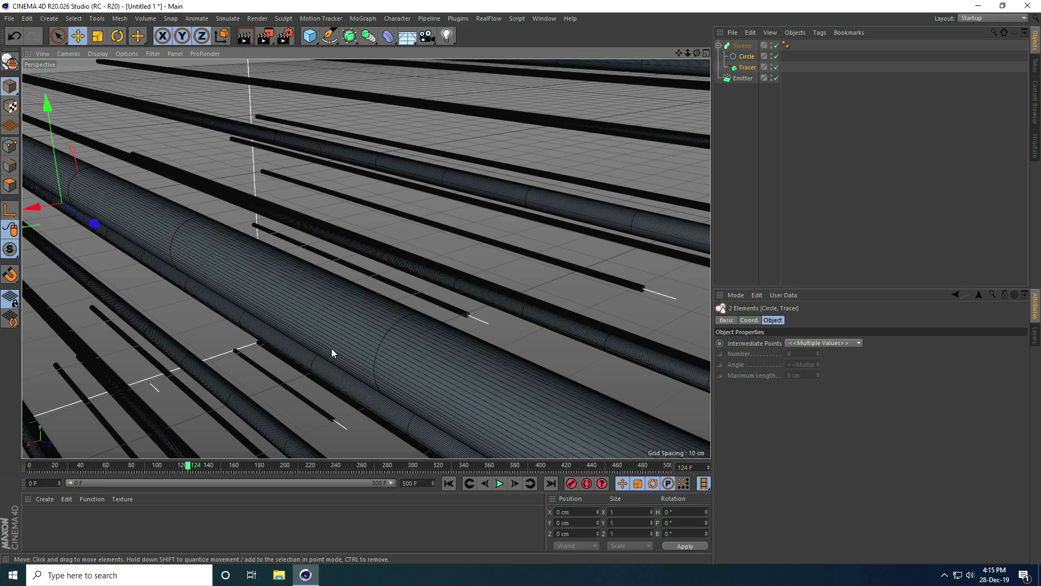
click(751, 57)
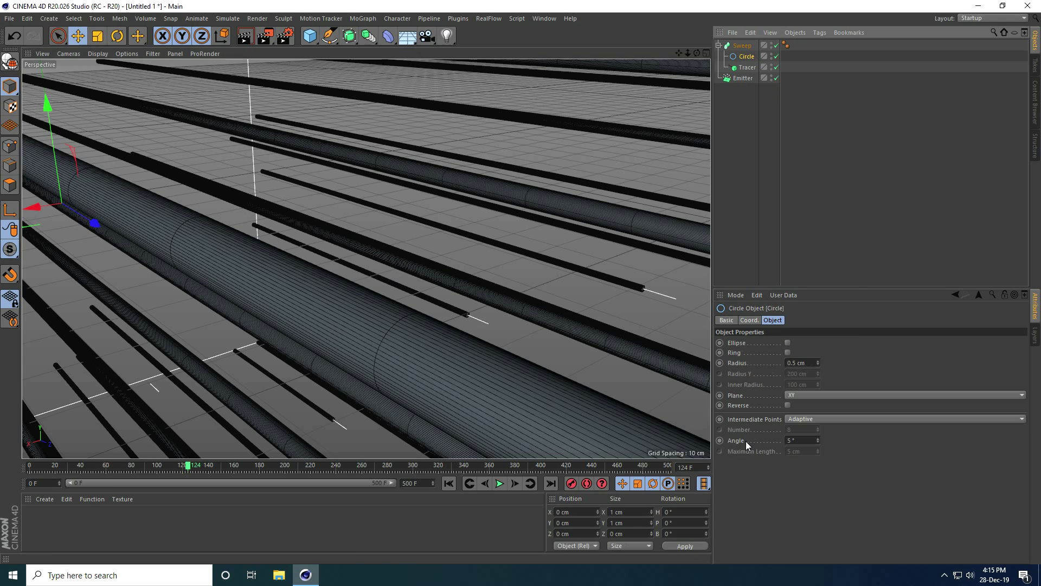
Set the Circle's Intermediate Points to Natural with 8 points
click(809, 419)
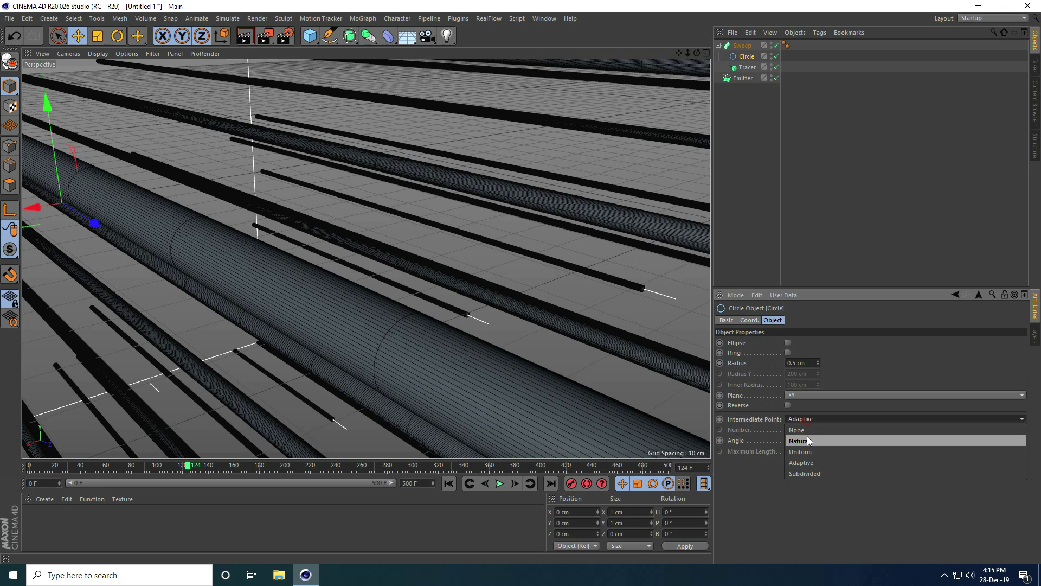
click(820, 440)
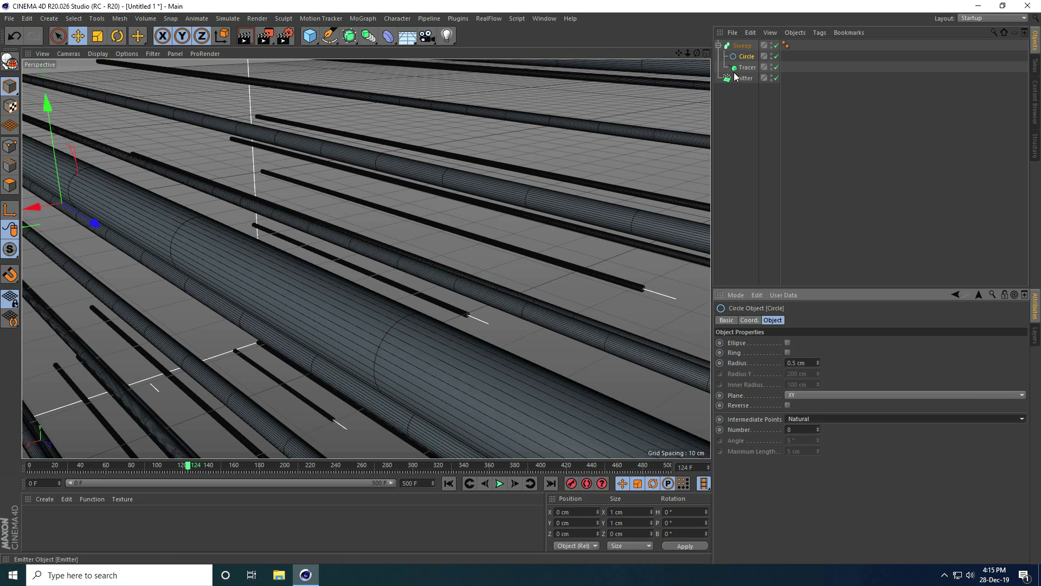
click(742, 45)
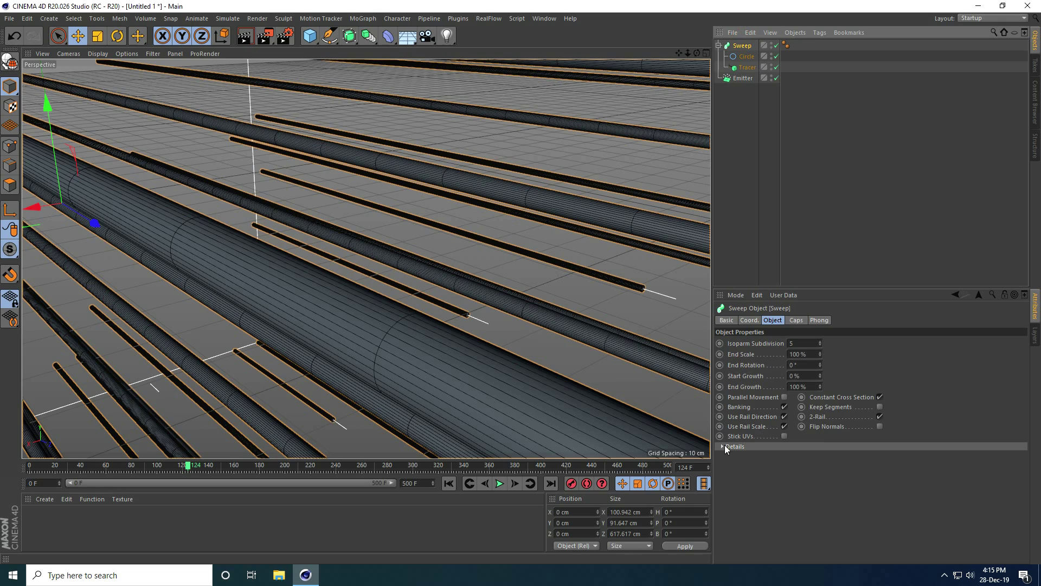
Shape the Sweep's Scale curve to rise from 0 and drop back to 0 at the end
click(723, 446)
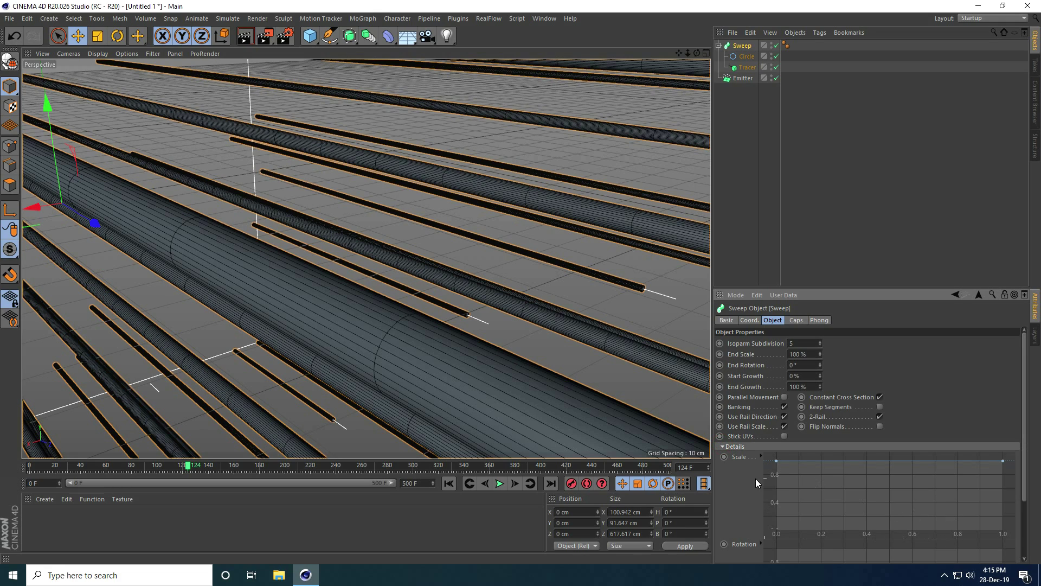
scroll(756, 478, down, 3)
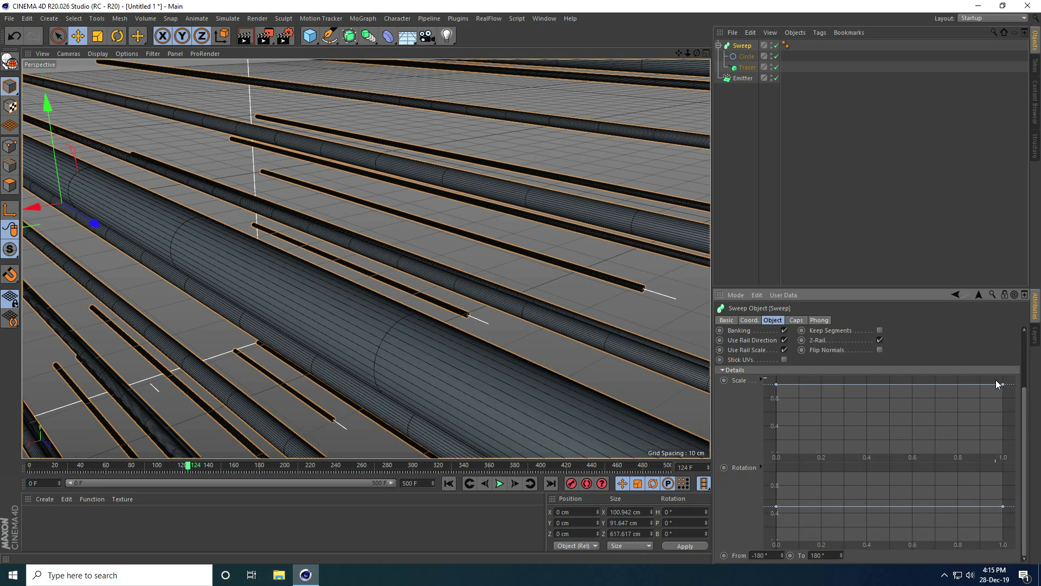
ctrl+click(890, 384)
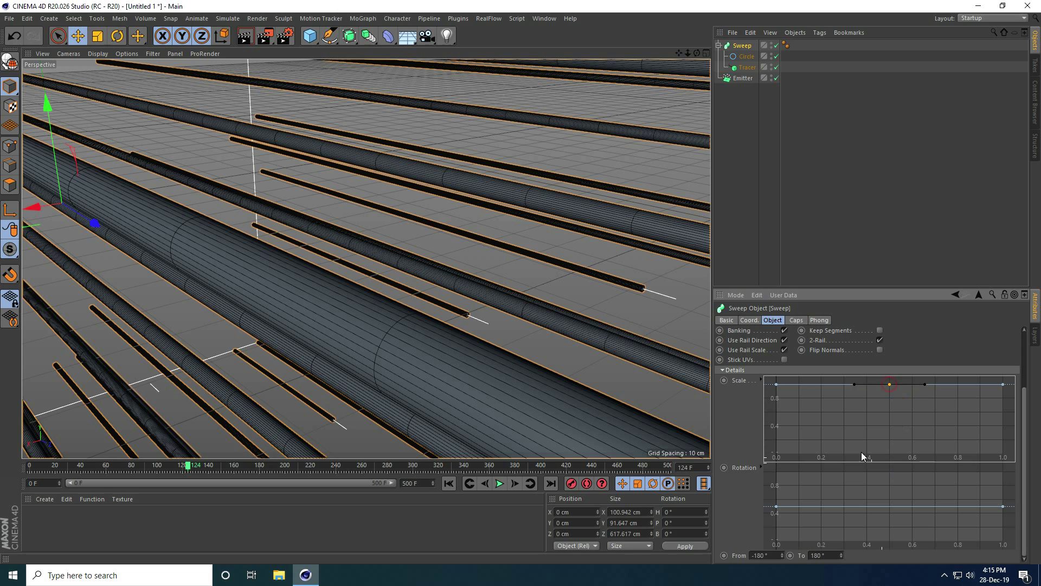
drag(775, 385, 759, 447)
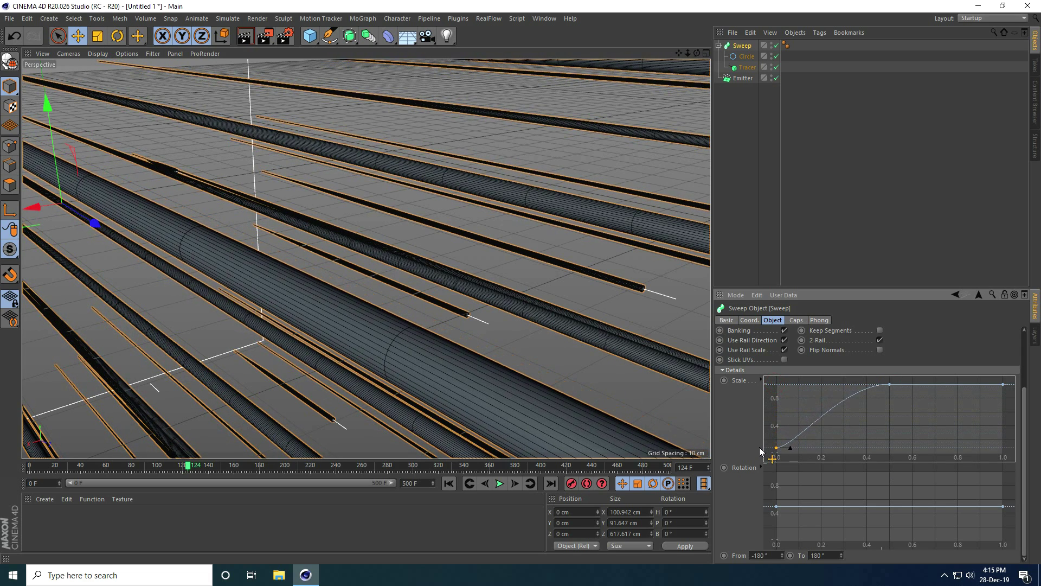
drag(1002, 385, 1024, 455)
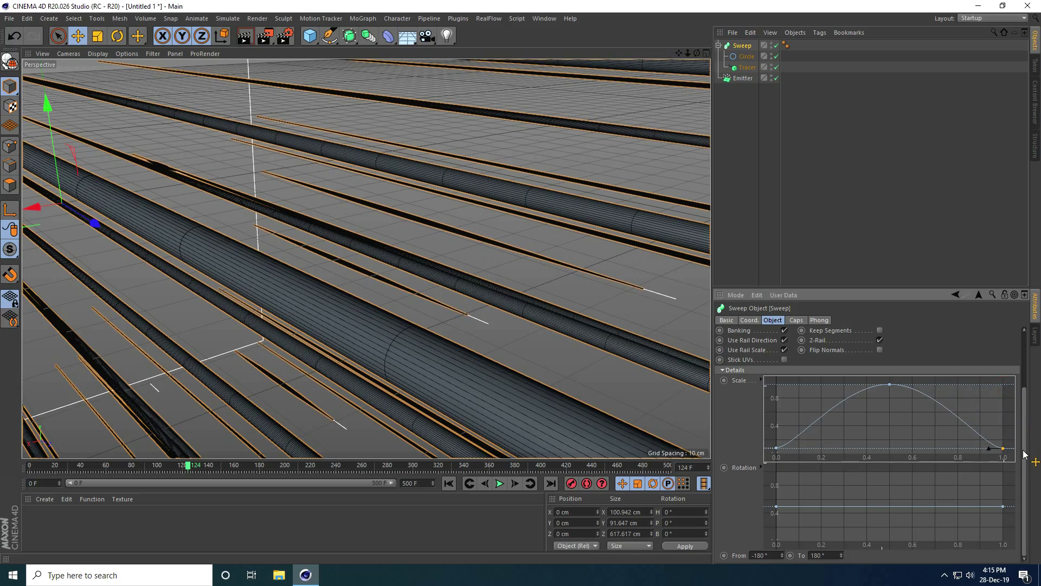
Zoom out over the whole tube bundle and set the display to Gouraud Shading
alt+drag(301, 227, 274, 226)
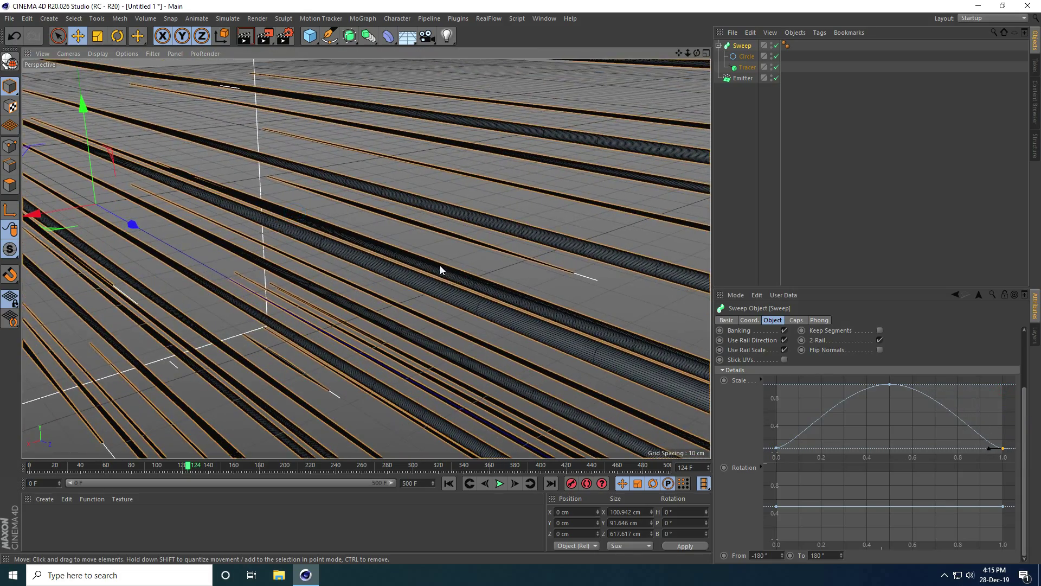
mouse_move(440, 269)
alt+mouse_down()
mouse_move(313, 282)
mouse_move(302, 230)
mouse_move(274, 220)
mouse_move(310, 192)
mouse_move(225, 128)
mouse_move(256, 174)
mouse_move(454, 274)
alt+mouse_up()
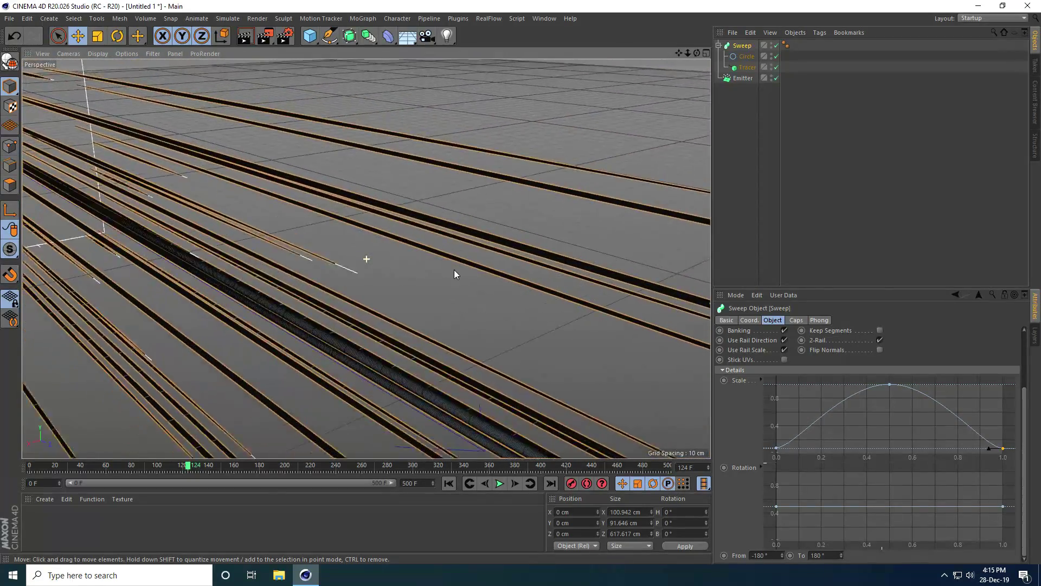
alt+right_drag(454, 274, 351, 266)
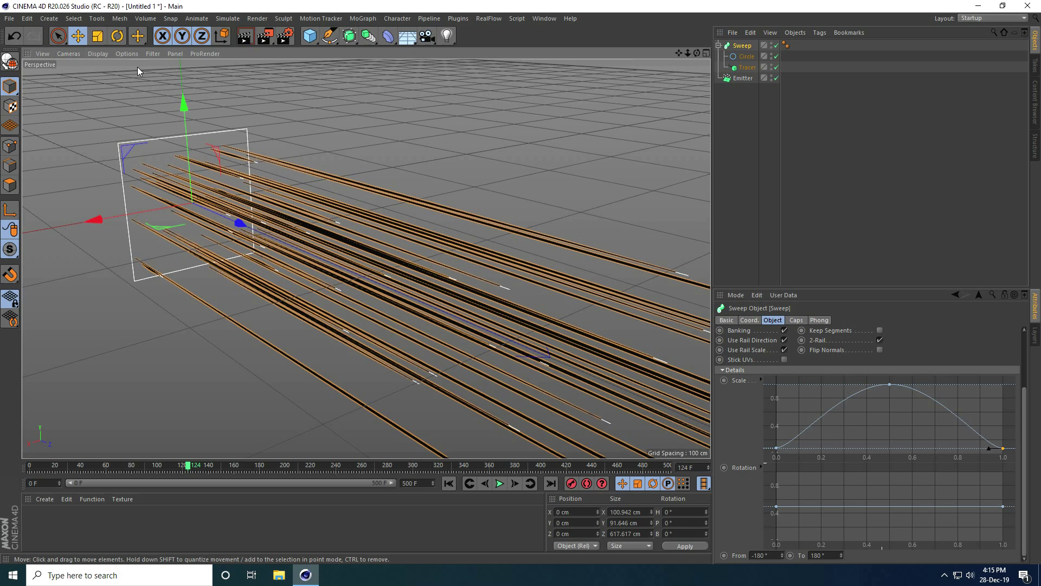
click(92, 63)
click(101, 54)
click(110, 70)
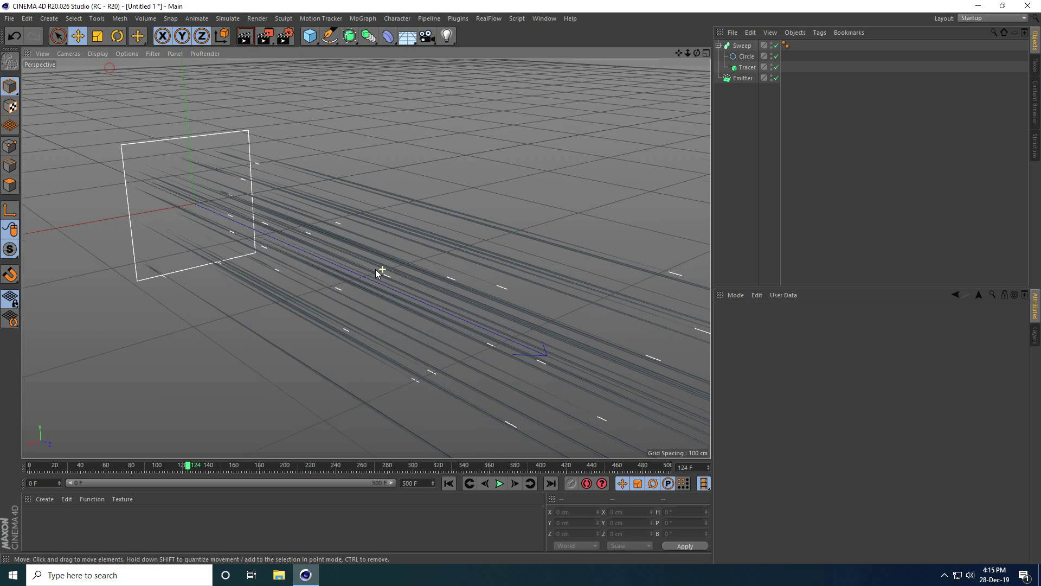
Set the Emitter's X-Size and Y-Size to 25 cm and rewind to frame 0
click(743, 78)
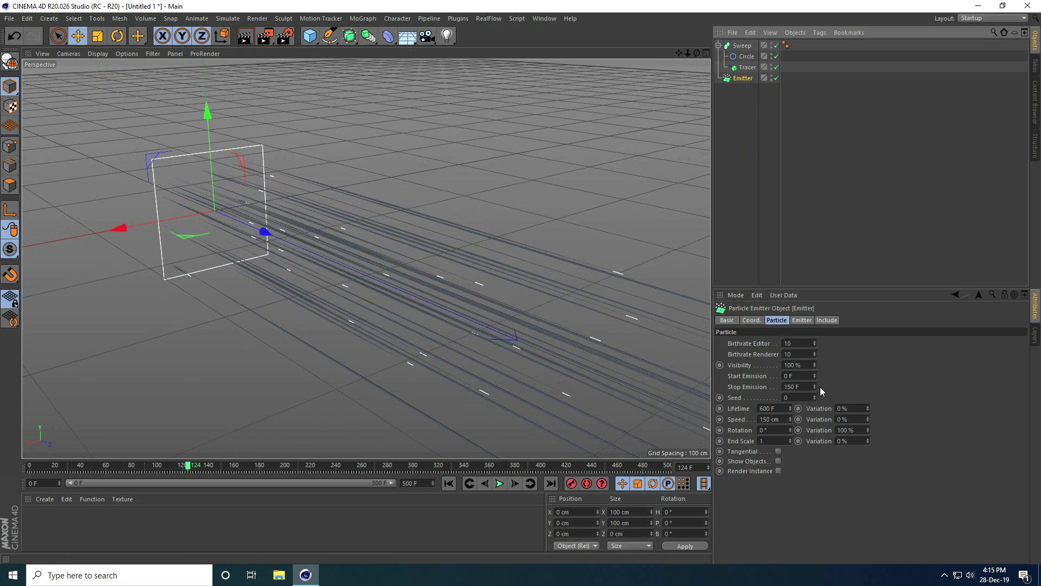
click(802, 320)
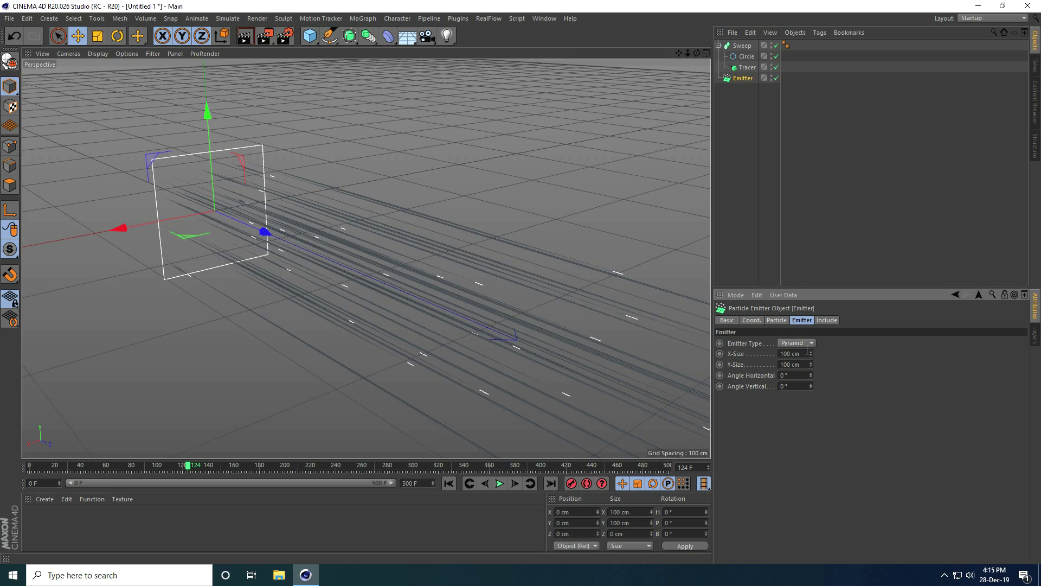
click(790, 353)
text(305)
key(Tab)
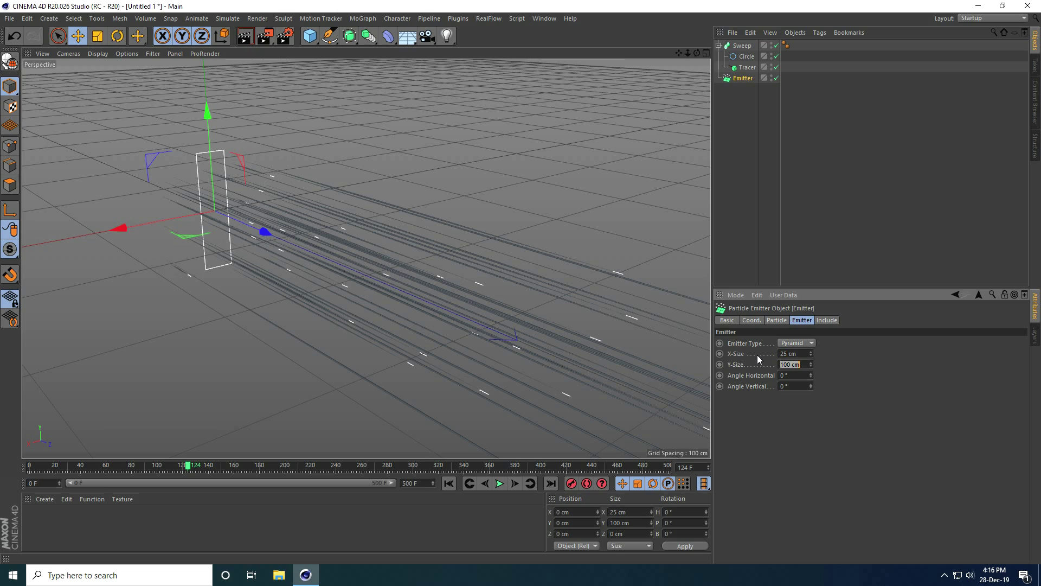
text(25)
key(Return)
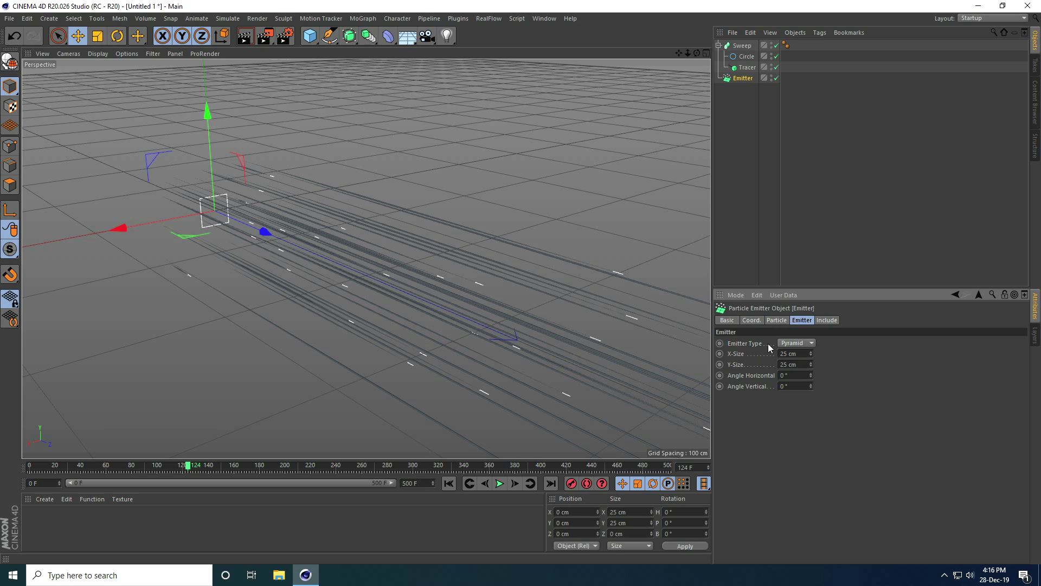
click(448, 484)
click(774, 321)
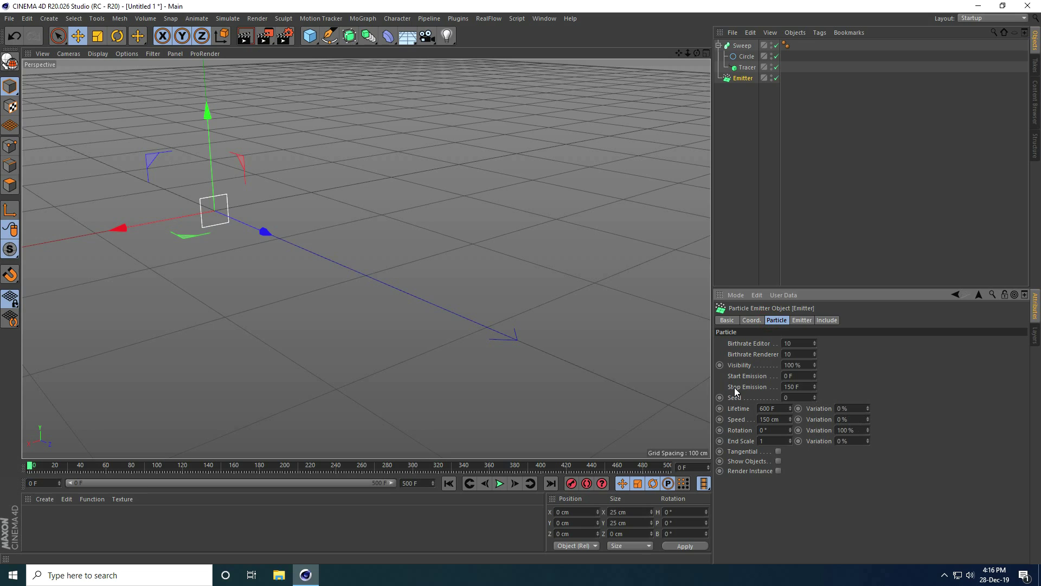
Set Stop Emission 500 F, Speed 40 cm, Speed Variation 90% and End Scale Variation 50%
double_click(809, 388)
text(500)
double_click(784, 421)
double_click(851, 418)
text(90)
key(Tab)
key(Tab)
key(Tab)
text(50)
key(Return)
Rewind and play the animation to inspect the new particle strands
click(448, 484)
click(499, 483)
scroll(249, 197, up, 5)
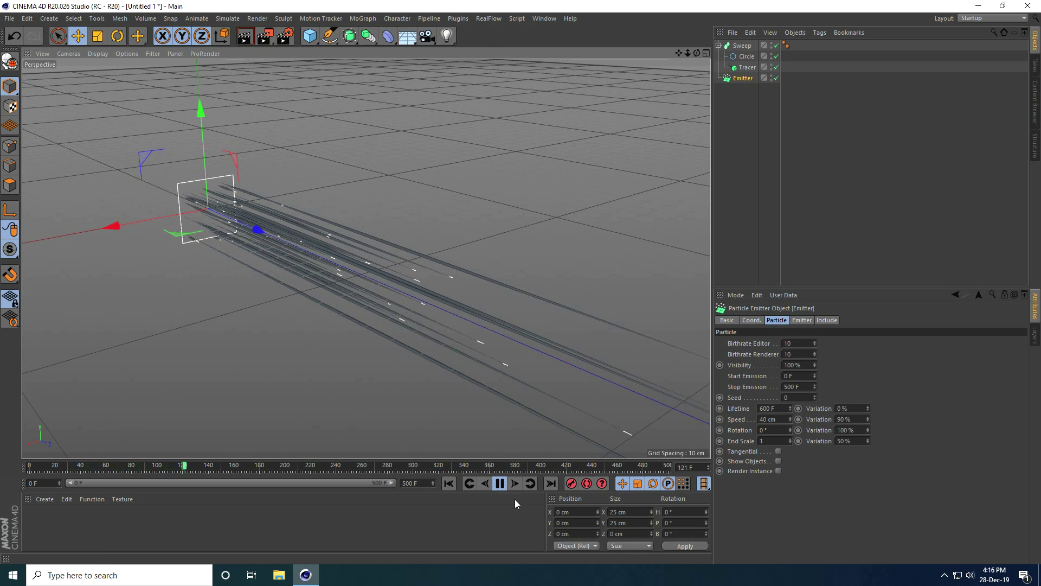
click(499, 483)
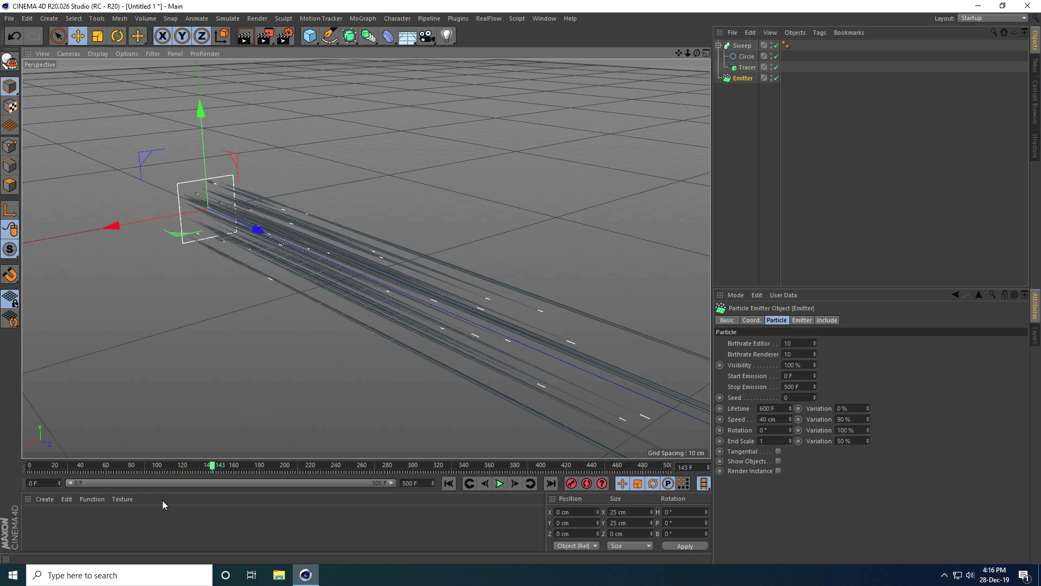
Load the saved materials from the Untitled 1 file into the Material Manager
click(43, 499)
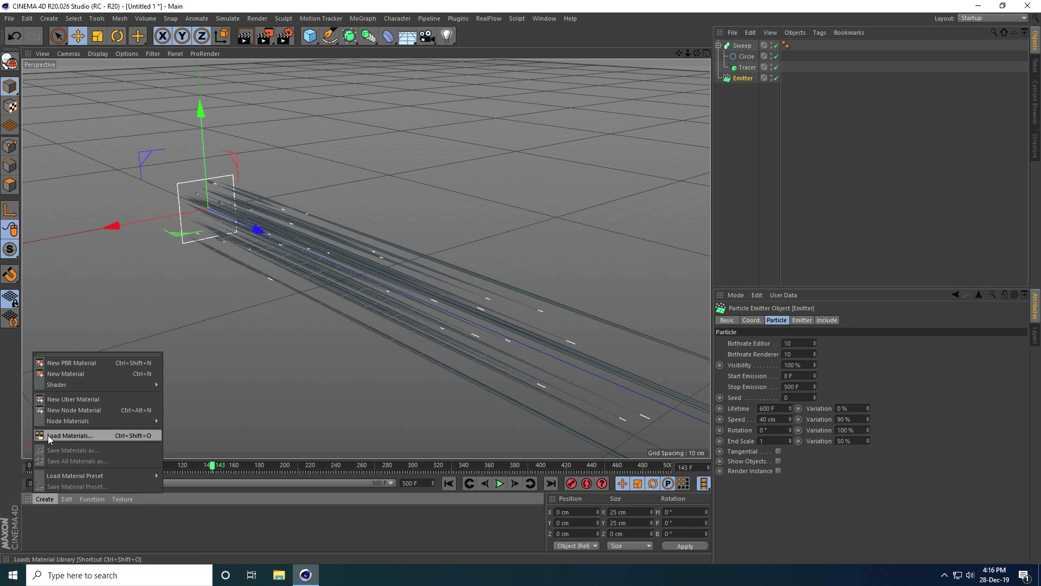
click(62, 436)
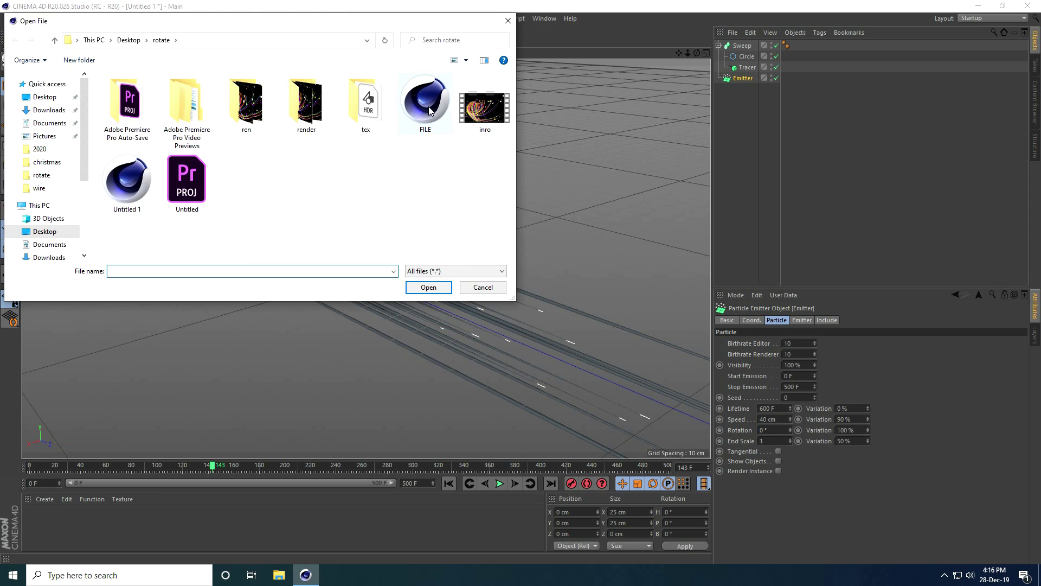
click(427, 106)
click(127, 187)
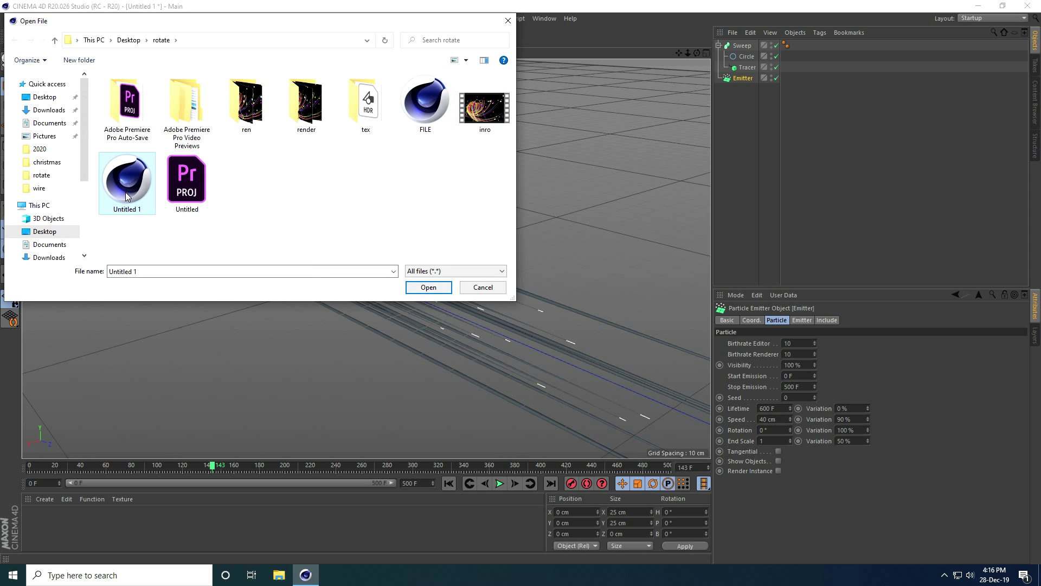
click(428, 288)
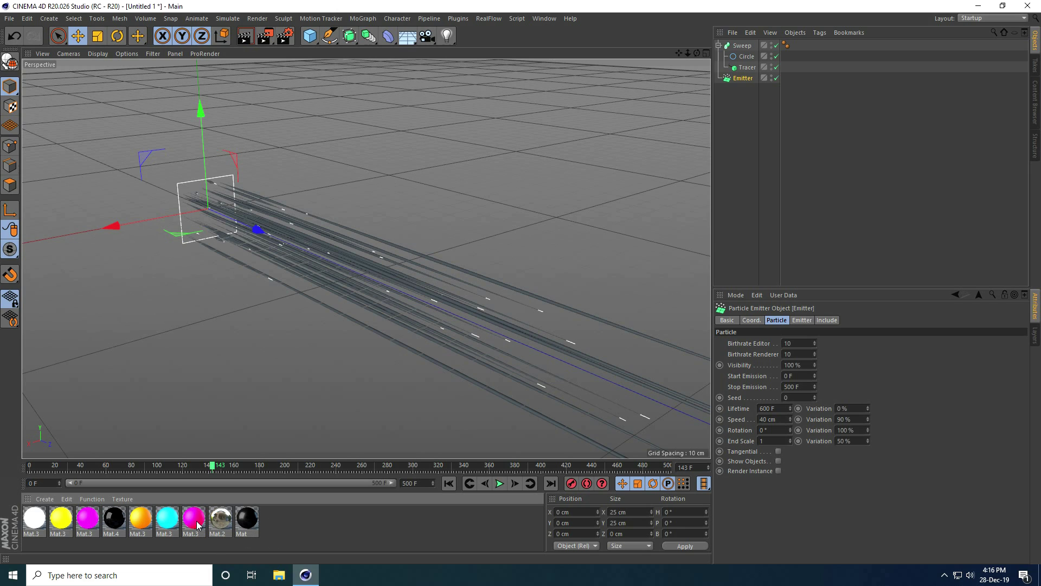
Apply the magenta Mat.3 to the Sweep and orbit to view the magenta strands
drag(192, 525, 751, 46)
scroll(366, 259, up, 5)
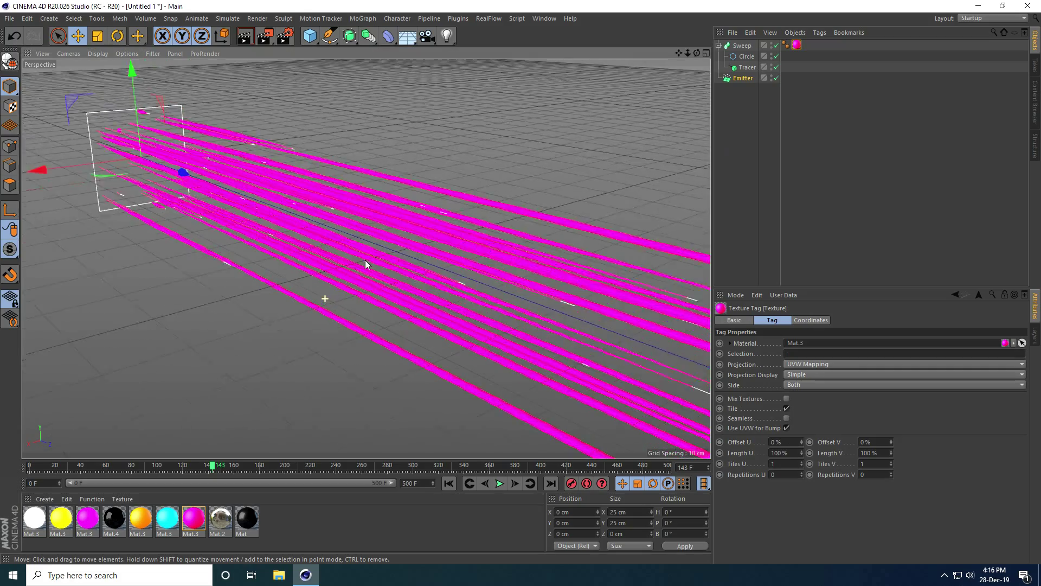
alt+drag(330, 215, 307, 252)
scroll(324, 241, down, 5)
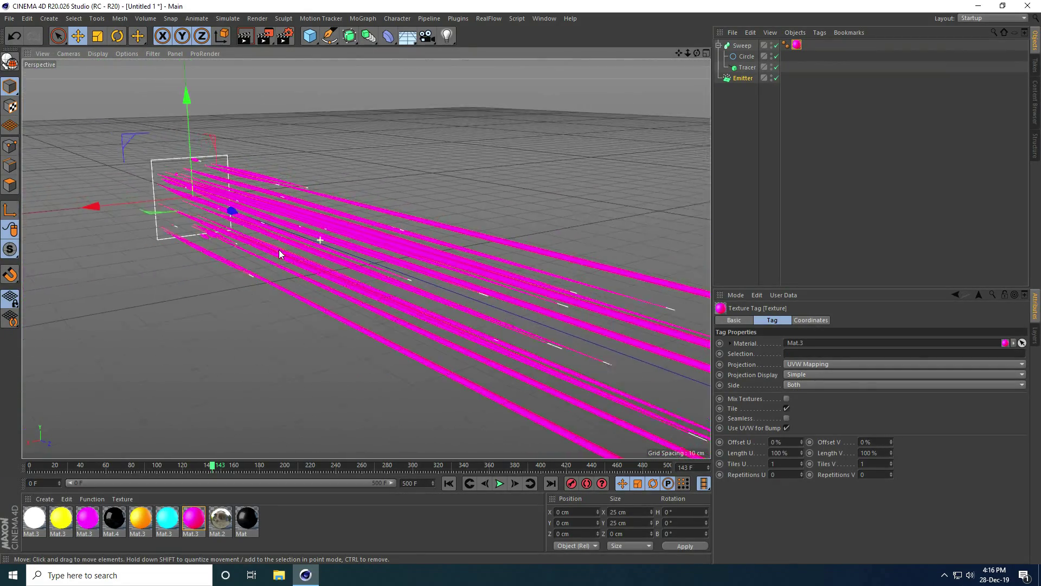
At frame 0, add a Null and group the Sweep and Emitter inside it
click(448, 483)
click(310, 36)
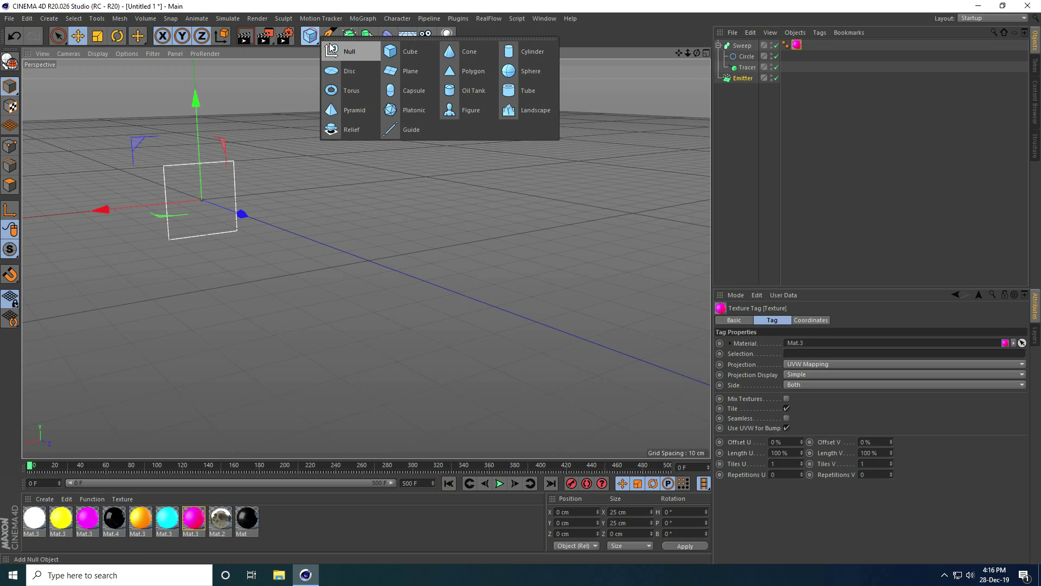
click(333, 49)
click(718, 56)
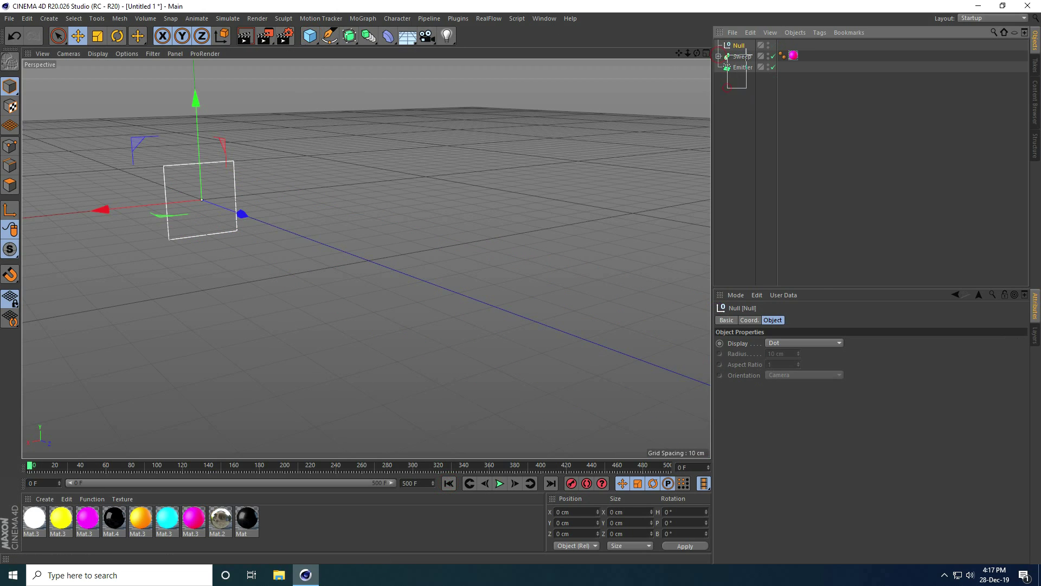
drag(727, 88, 734, 47)
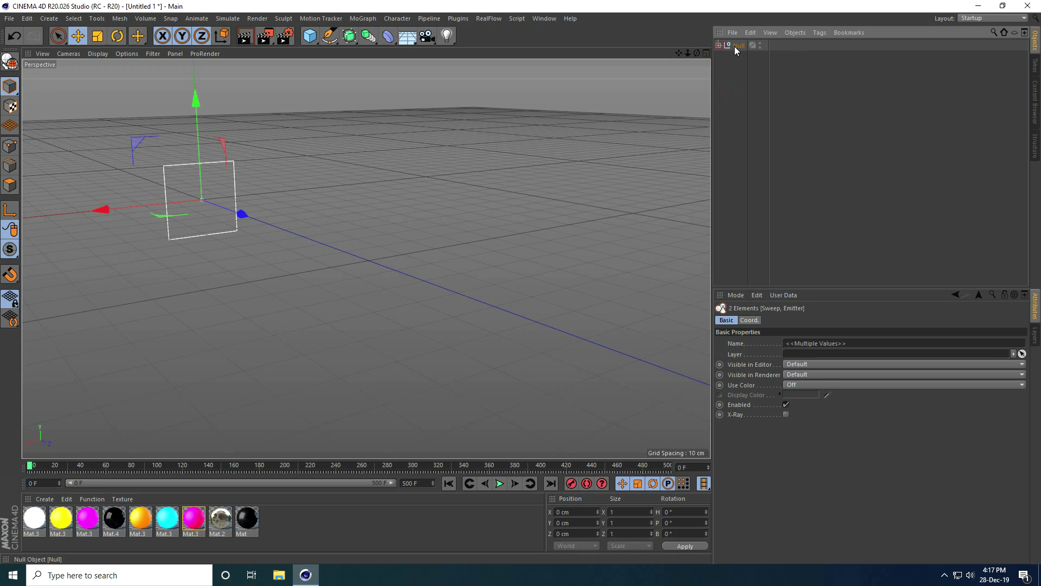
click(734, 47)
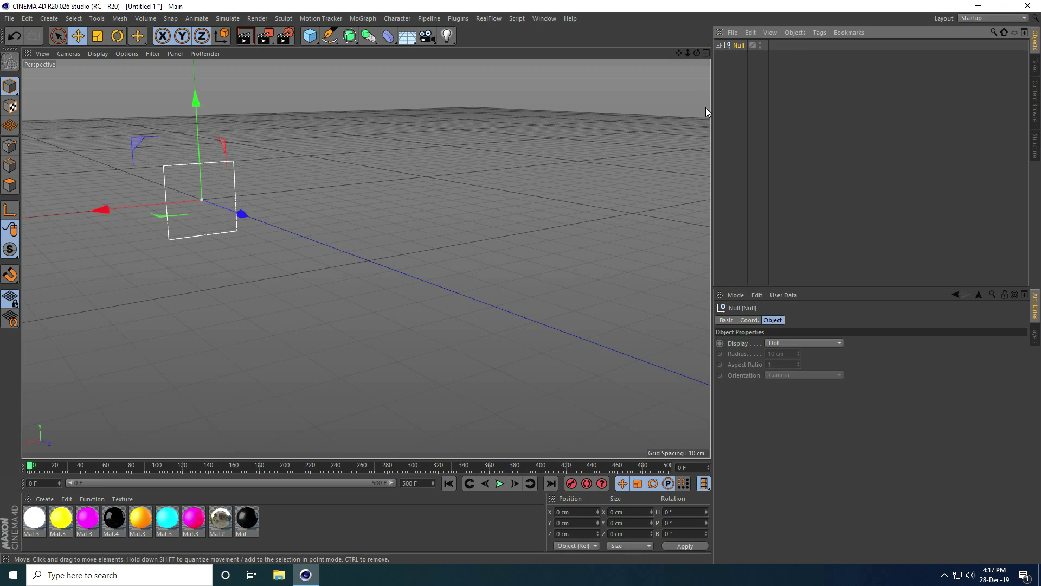
Duplicate the Null group as Null.1 and select its copied Emitter
key(ctrl+c)
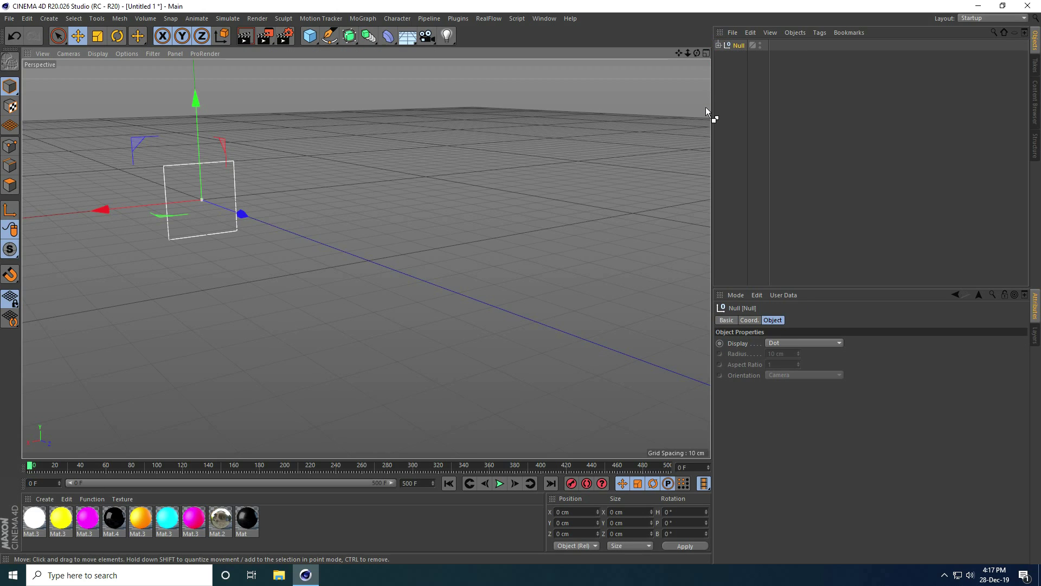
key(ctrl+v)
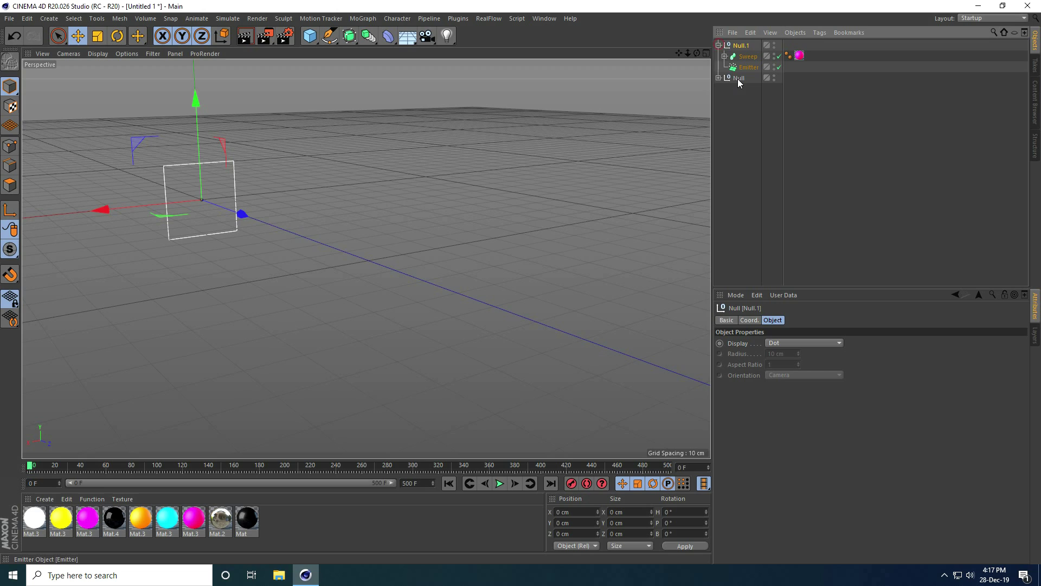
click(725, 56)
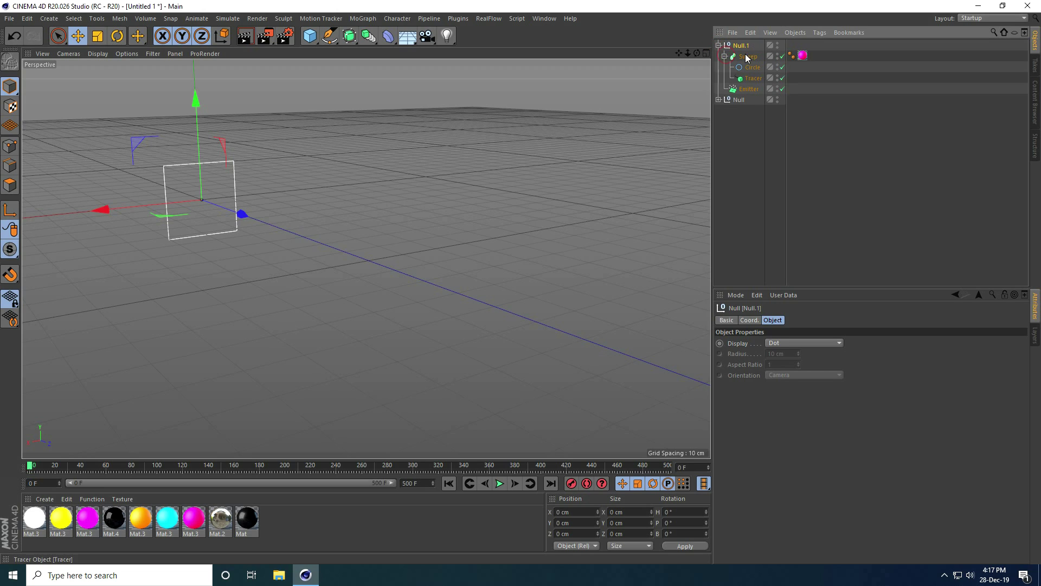
click(747, 88)
click(801, 320)
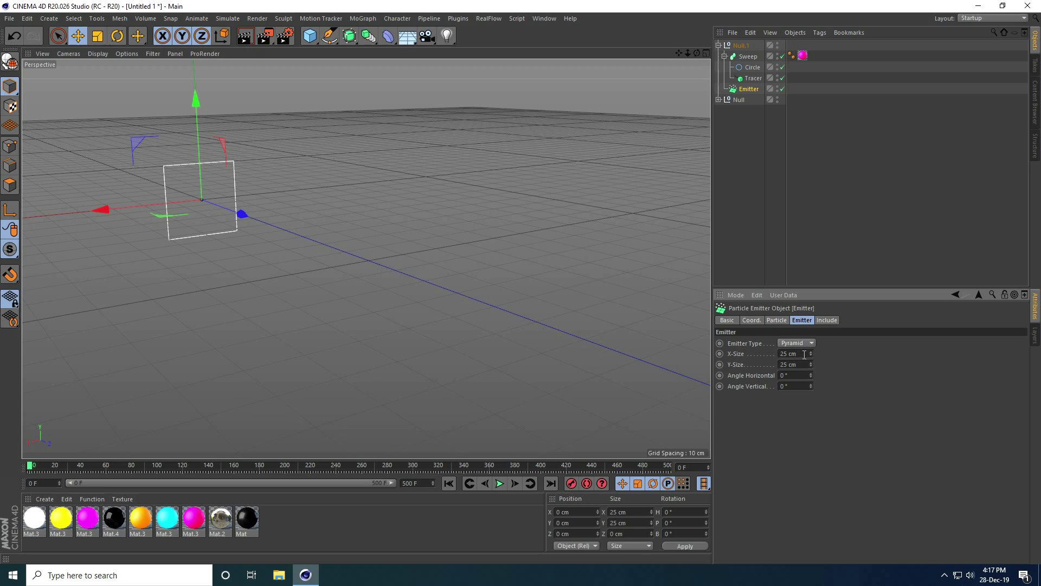
Set the copied emitter's X-Size and Y-Size to 35 cm
text(35)
key(Tab)
text(35)
key(Return)
Set 70% speed and end scale variation, and give the copied strands the cyan material
click(775, 321)
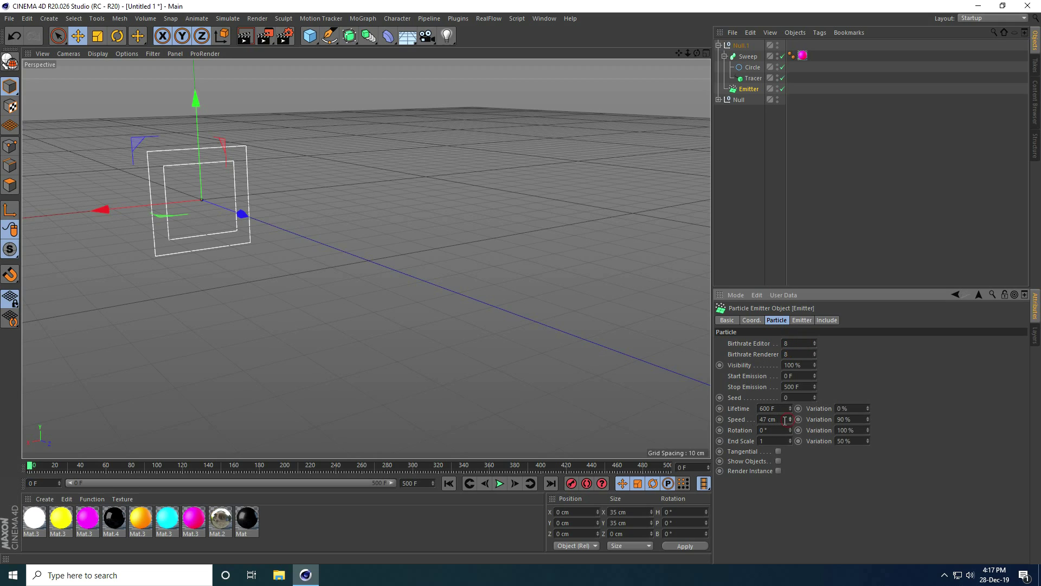
click(768, 419)
click(857, 418)
text(70)
key(Return)
text(70)
key(Return)
drag(168, 520, 803, 55)
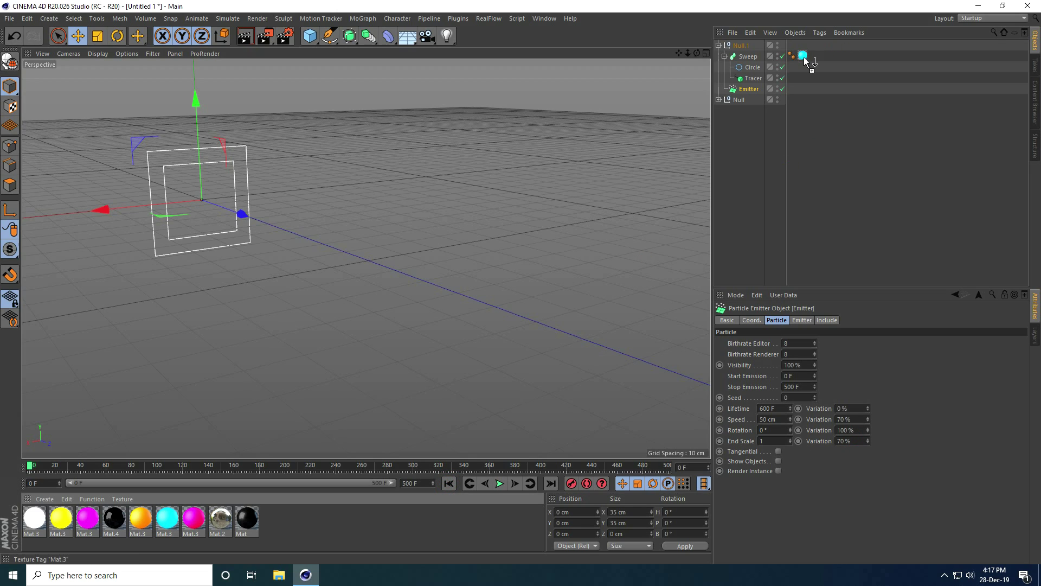
Play the animation to preview the cyan and magenta streaks, then pause and rewind to frame 0
click(499, 485)
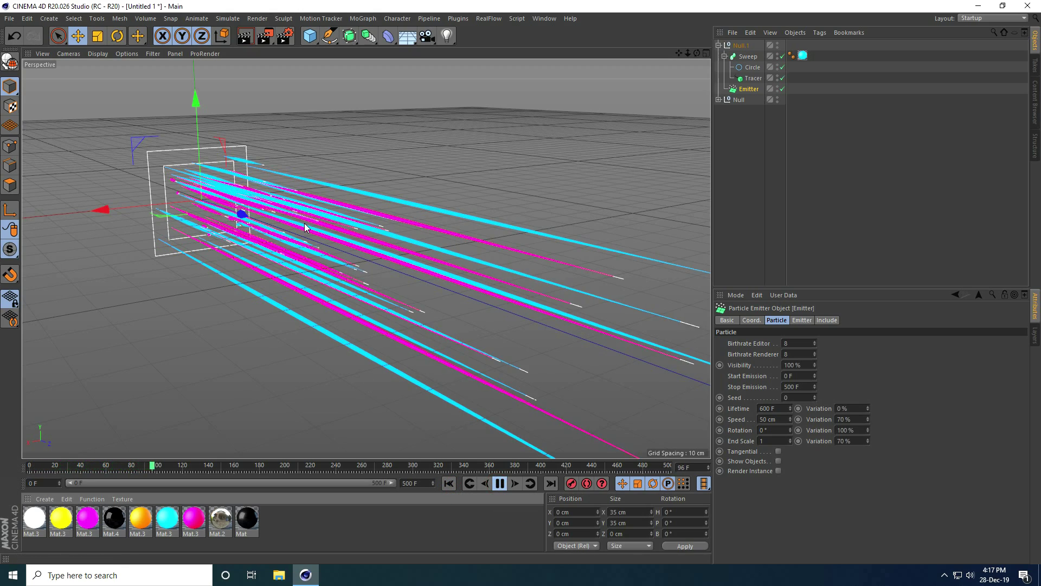
scroll(325, 207, up, 5)
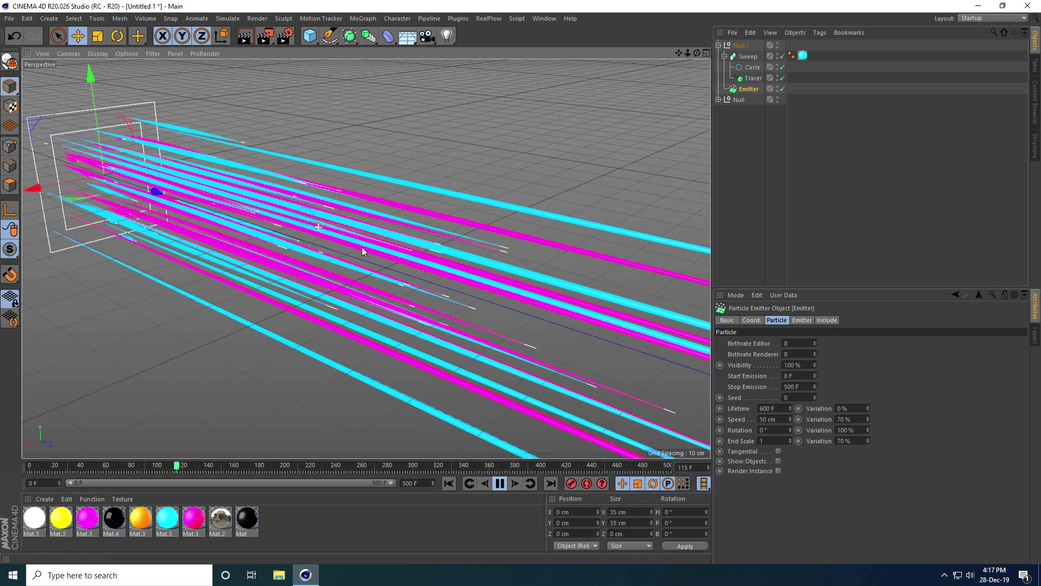
mouse_move(362, 251)
alt+mouse_down()
mouse_move(399, 270)
mouse_move(310, 207)
mouse_move(322, 215)
mouse_move(301, 229)
alt+mouse_up()
scroll(302, 230, down, 3)
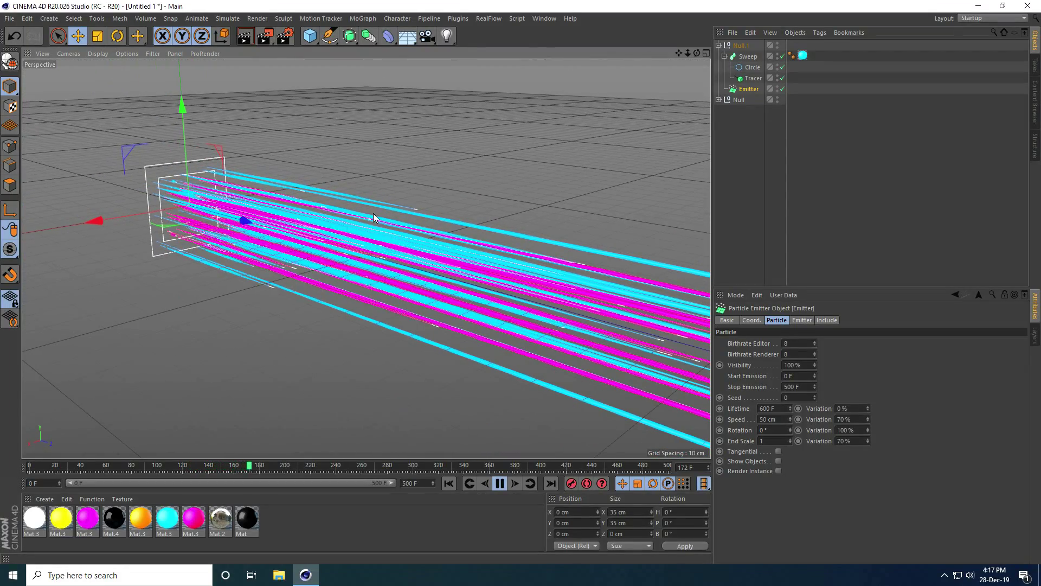
scroll(383, 205, up, 1)
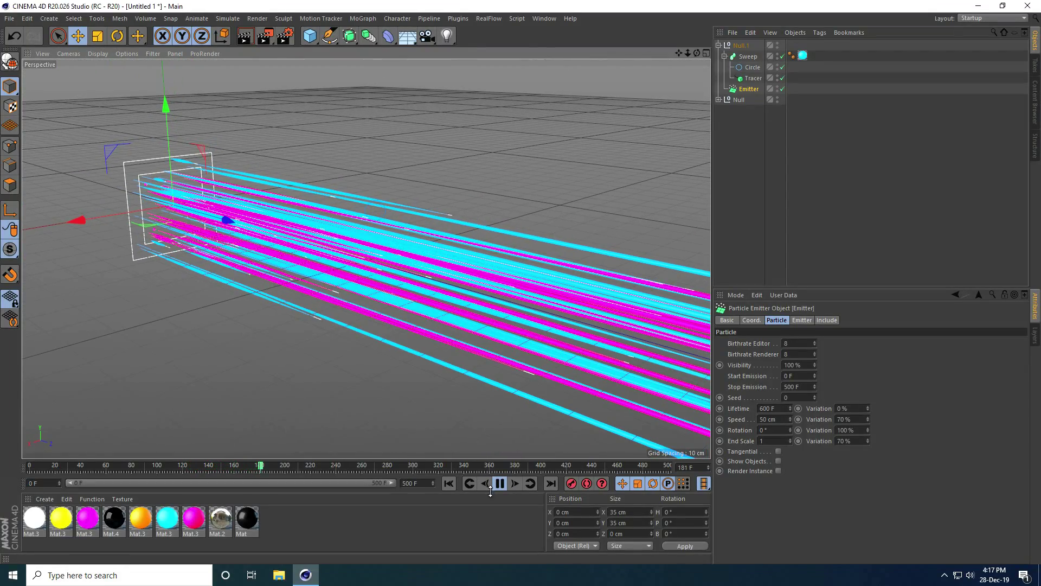
click(495, 482)
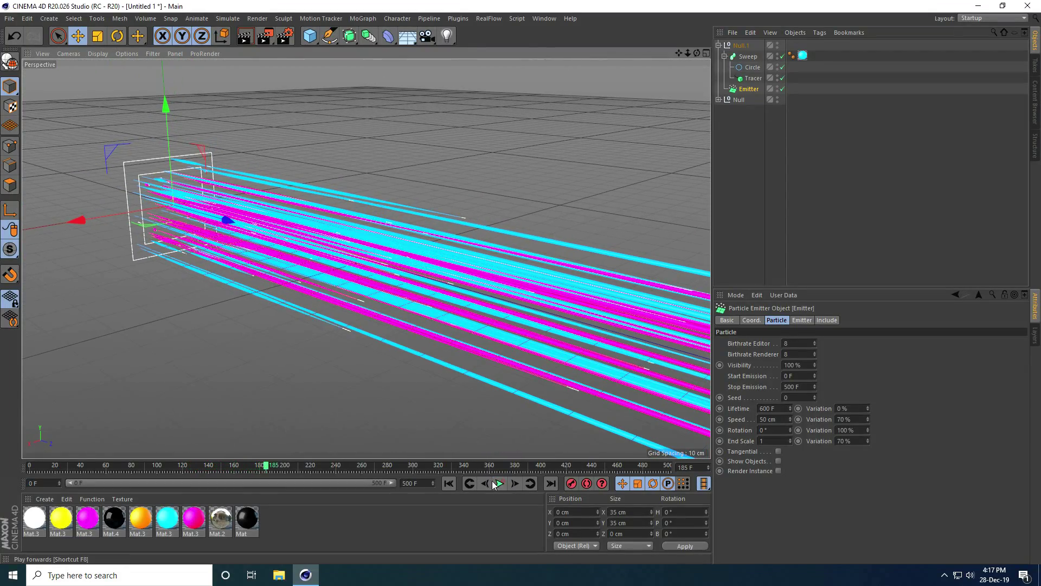
click(445, 485)
Duplicate the Null.1 streak group as Null.2 and select its emitter
click(719, 45)
click(742, 47)
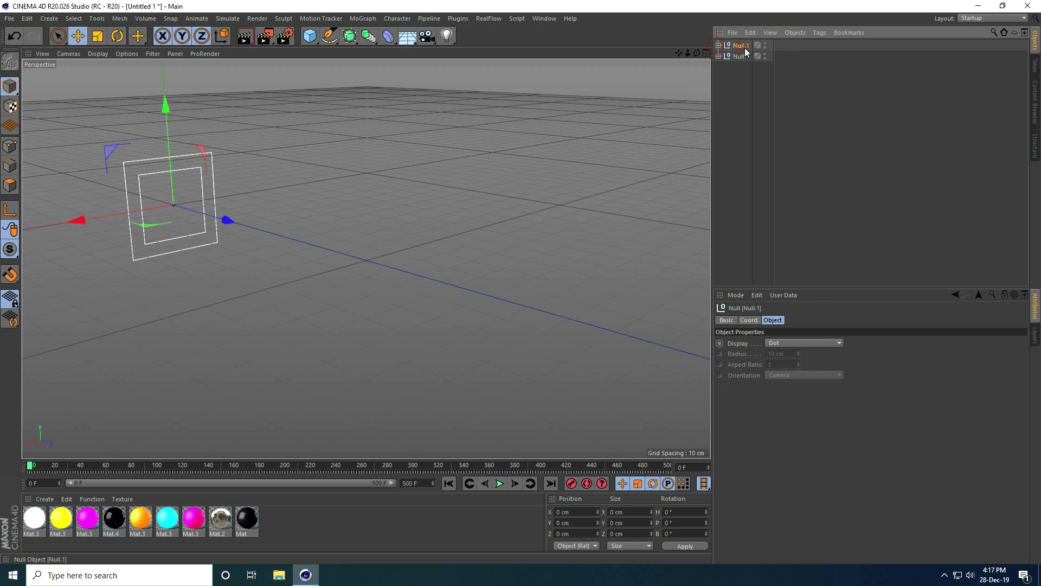
key(ctrl+c)
key(ctrl+v)
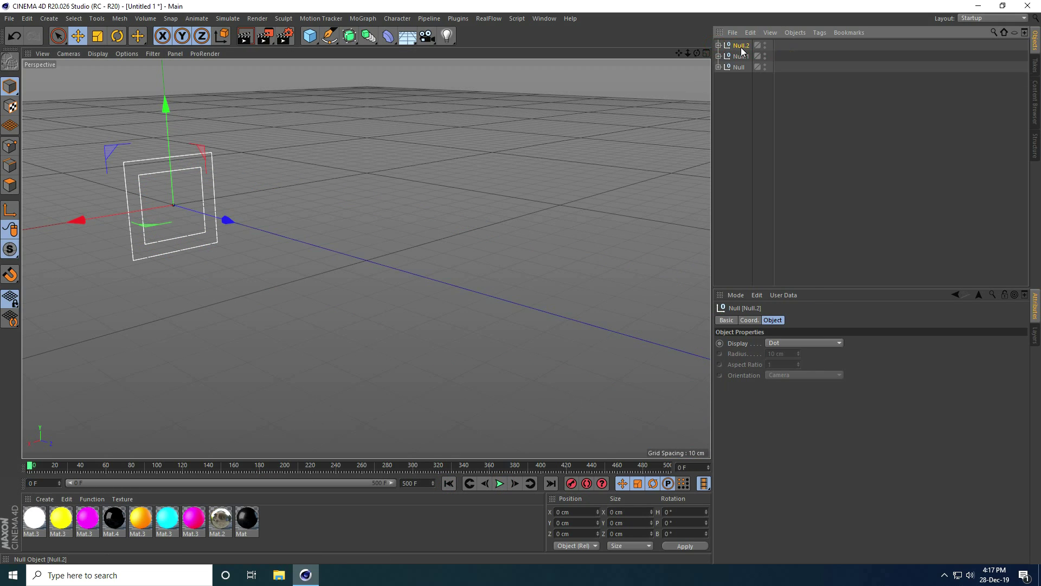
click(718, 46)
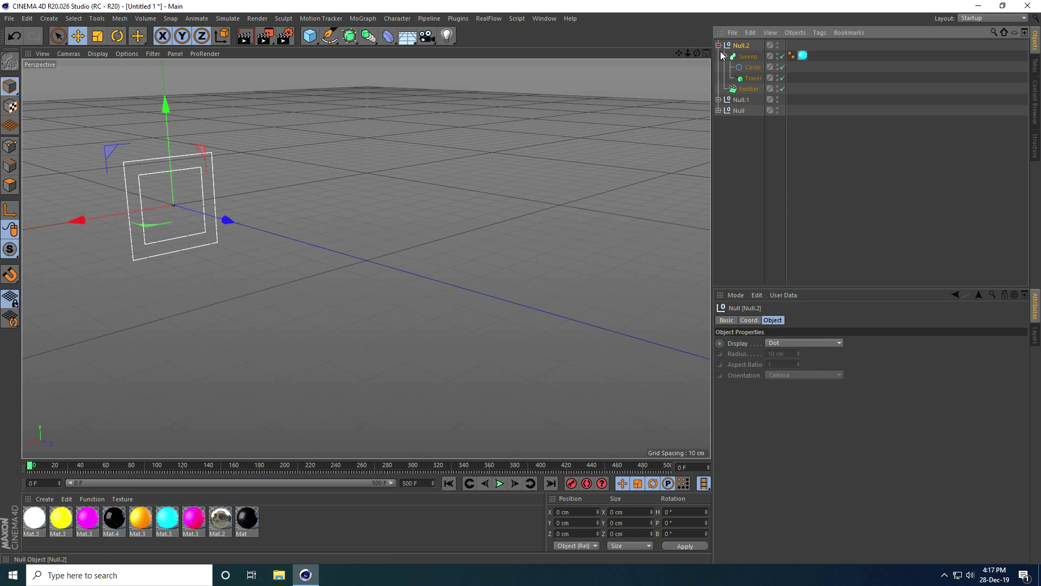
click(744, 91)
Adjust the Null.2 emitter's birthrate and speed values
click(797, 343)
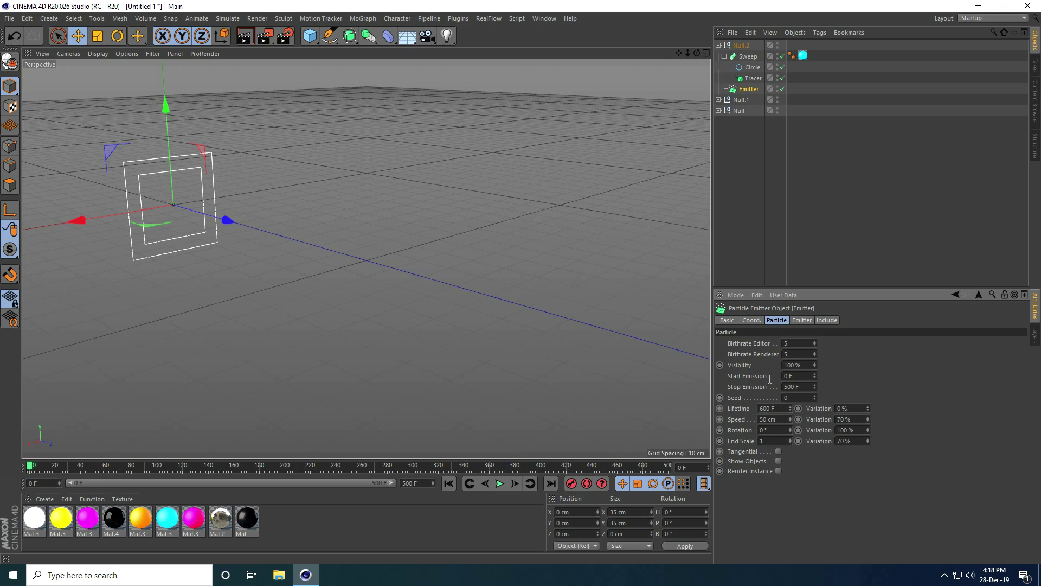
double_click(761, 420)
text(3)
double_click(853, 418)
double_click(853, 441)
Set the Null.2 emitter's X-Size and Y-Size to 50 cm
click(799, 322)
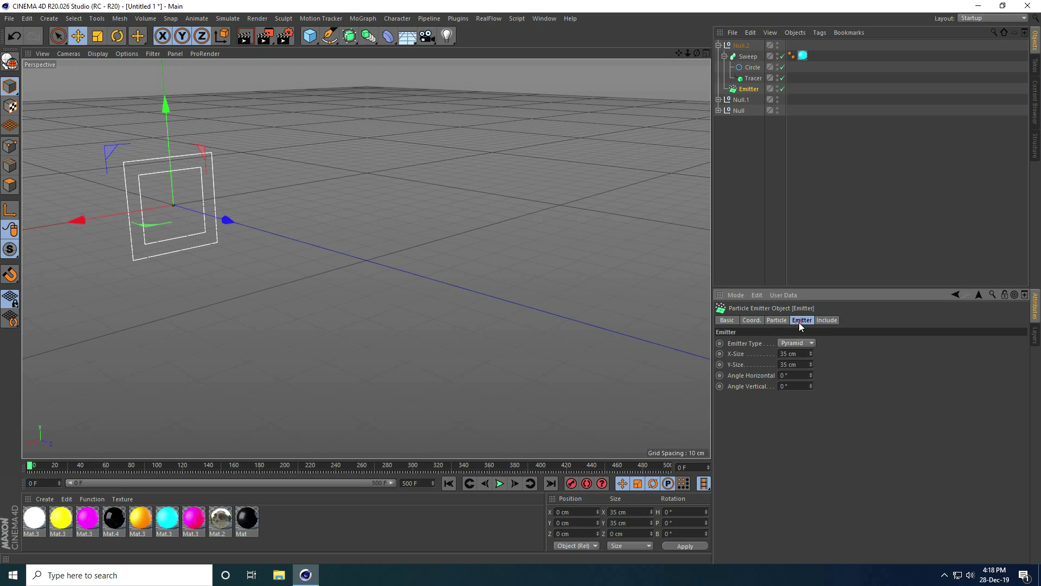
double_click(788, 353)
text(50)
key(Tab)
text(50)
key(Return)
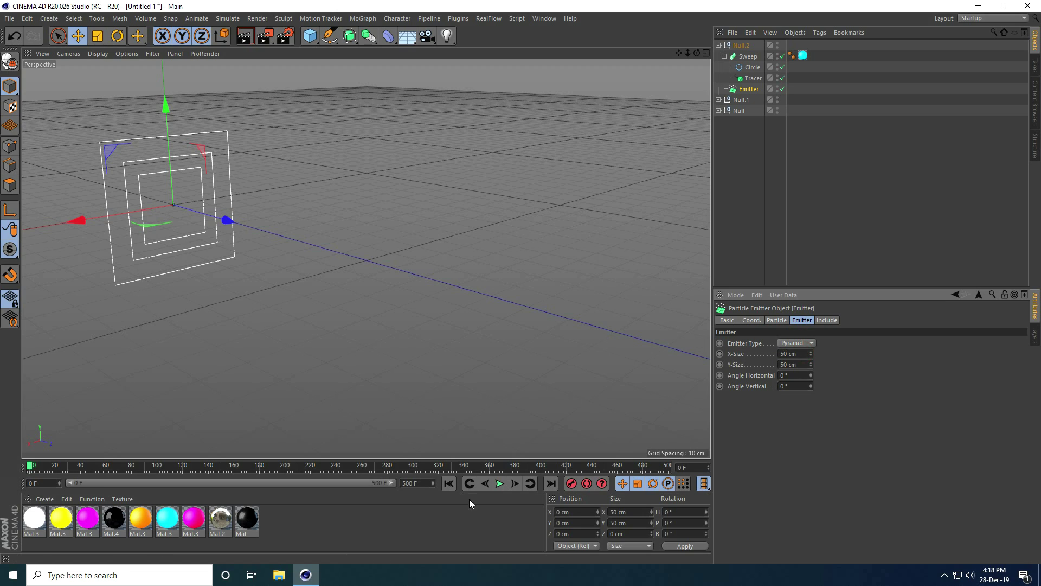
Apply Mat.3 to make the new streaks orange and preview the animation, ending at frame 0
click(449, 483)
click(501, 483)
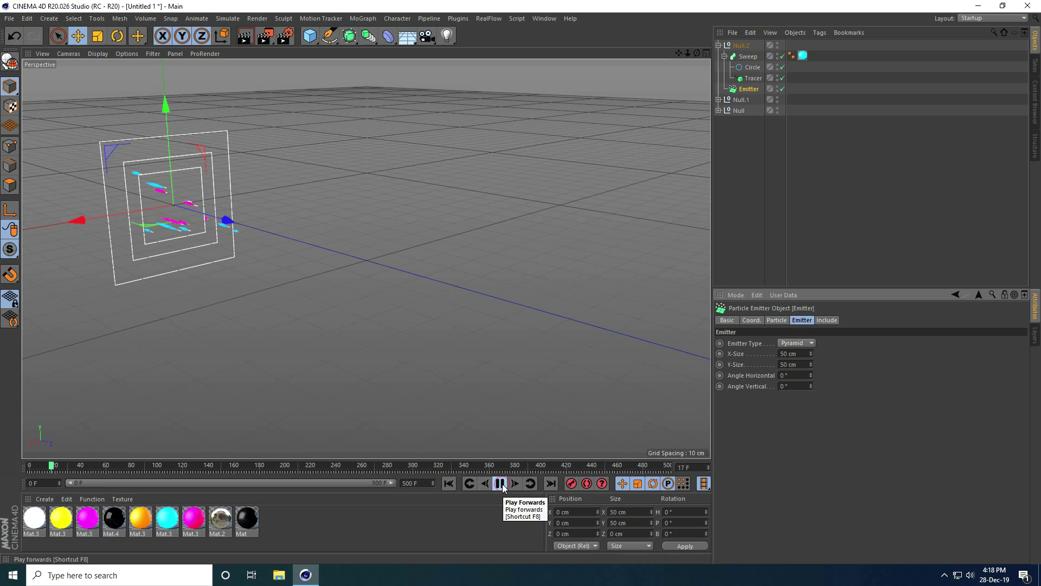
click(503, 483)
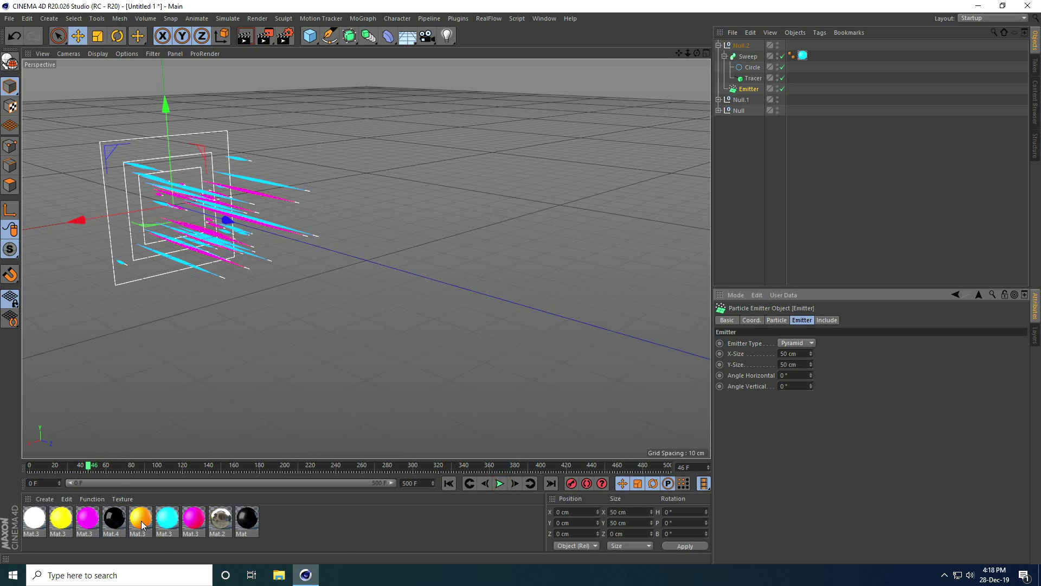
drag(141, 520, 803, 56)
click(448, 483)
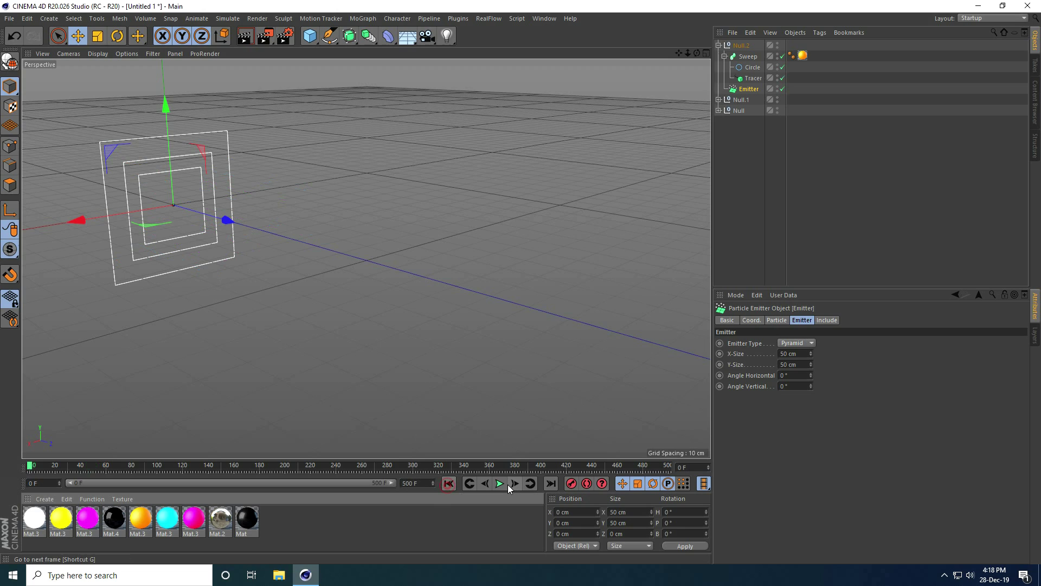
click(498, 484)
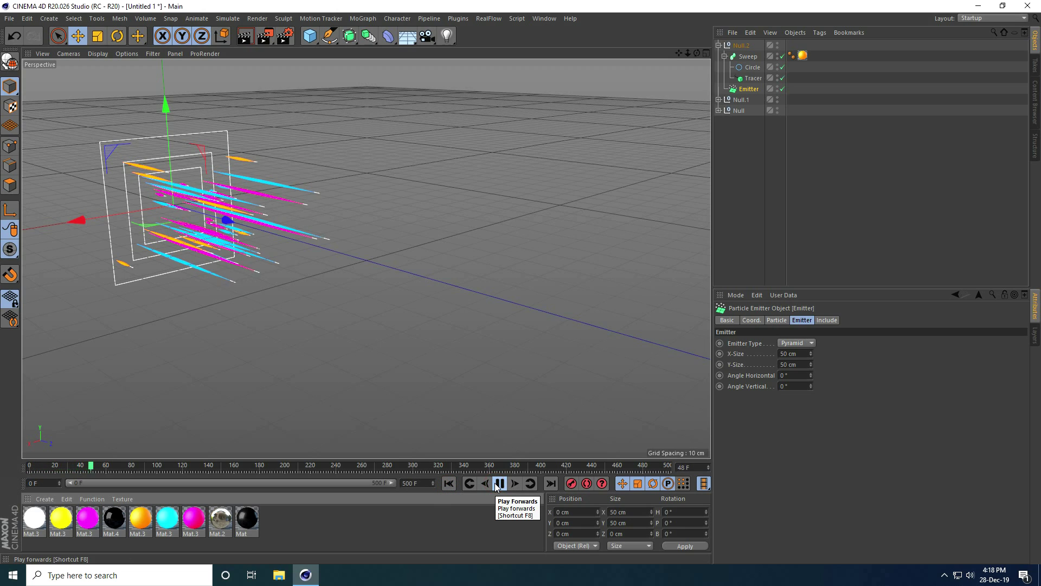
mouse_move(240, 321)
alt+mouse_down()
mouse_move(218, 310)
mouse_move(243, 324)
mouse_move(252, 232)
mouse_move(270, 292)
mouse_move(246, 284)
alt+mouse_up()
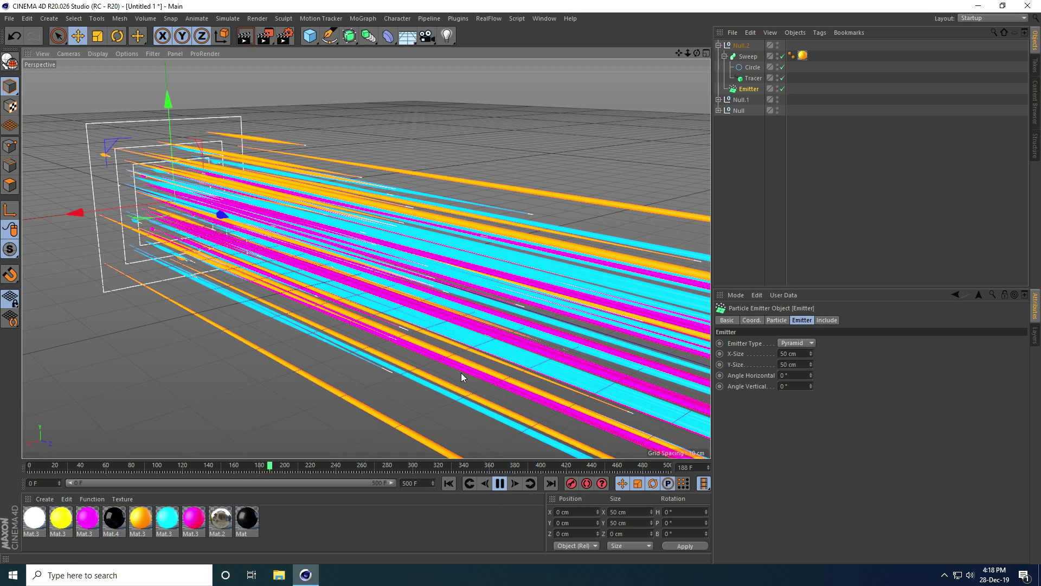
click(500, 483)
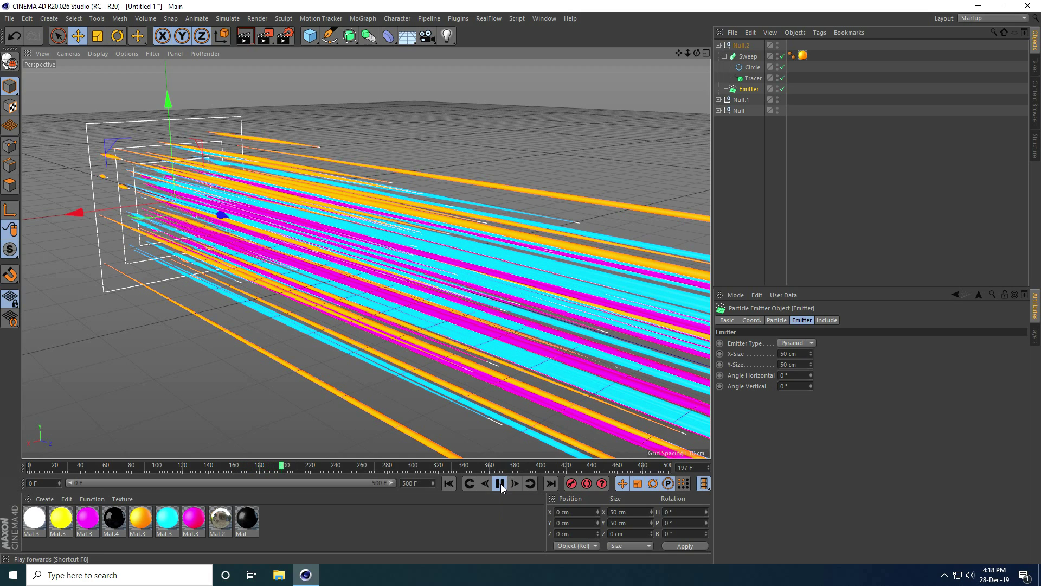
click(448, 483)
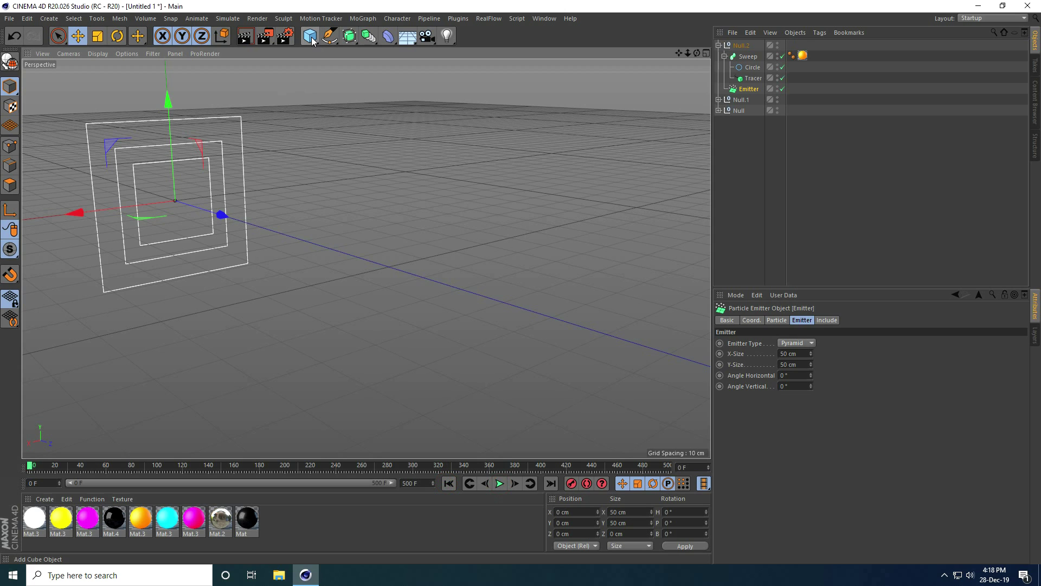
Add a new particle Emitter from Simulate > Particles
click(227, 18)
mouse_move(220, 60)
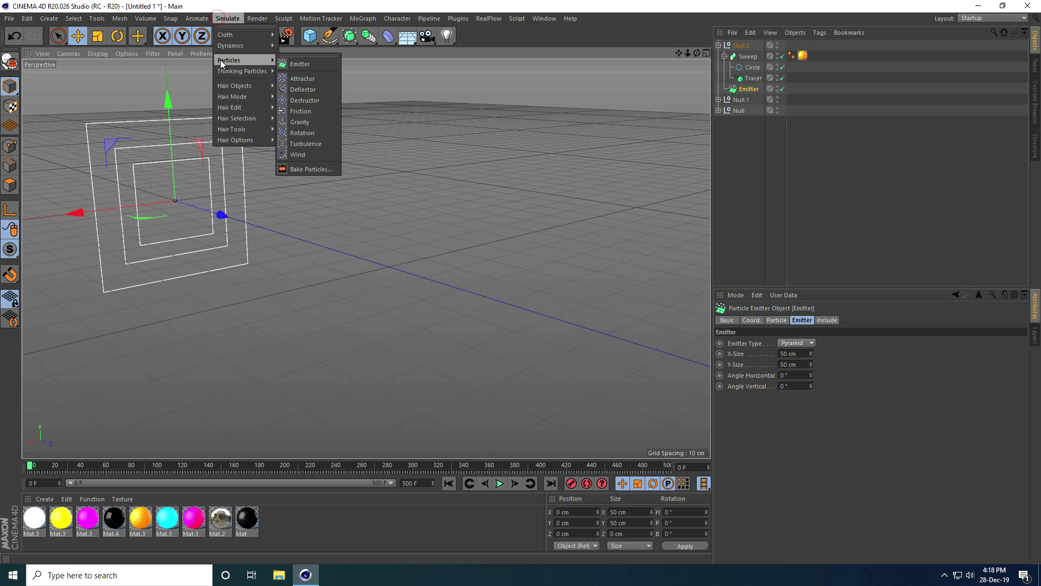
click(312, 66)
scroll(327, 288, down, 3)
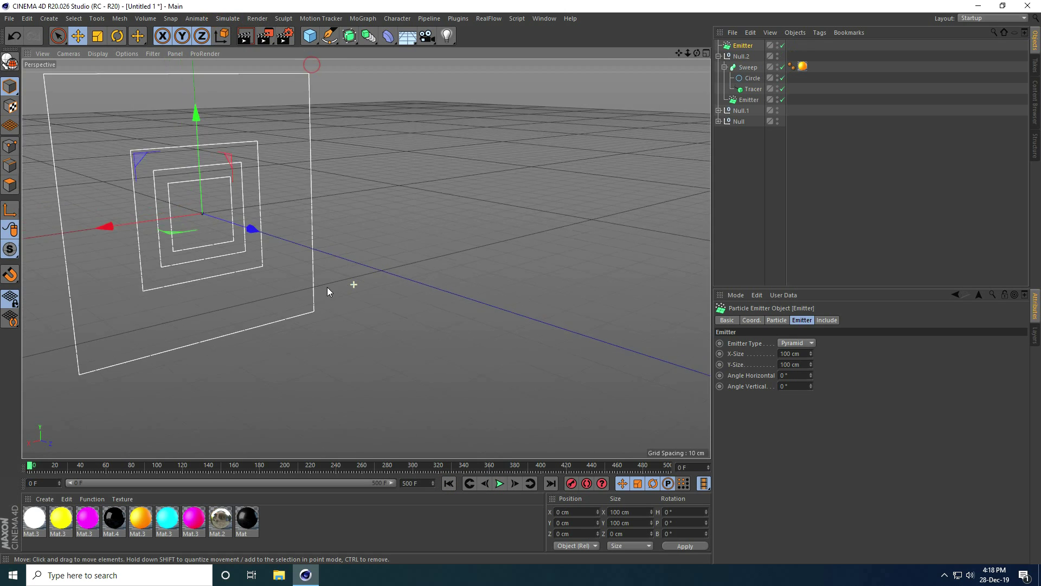
alt+middle_drag(327, 288, 275, 271)
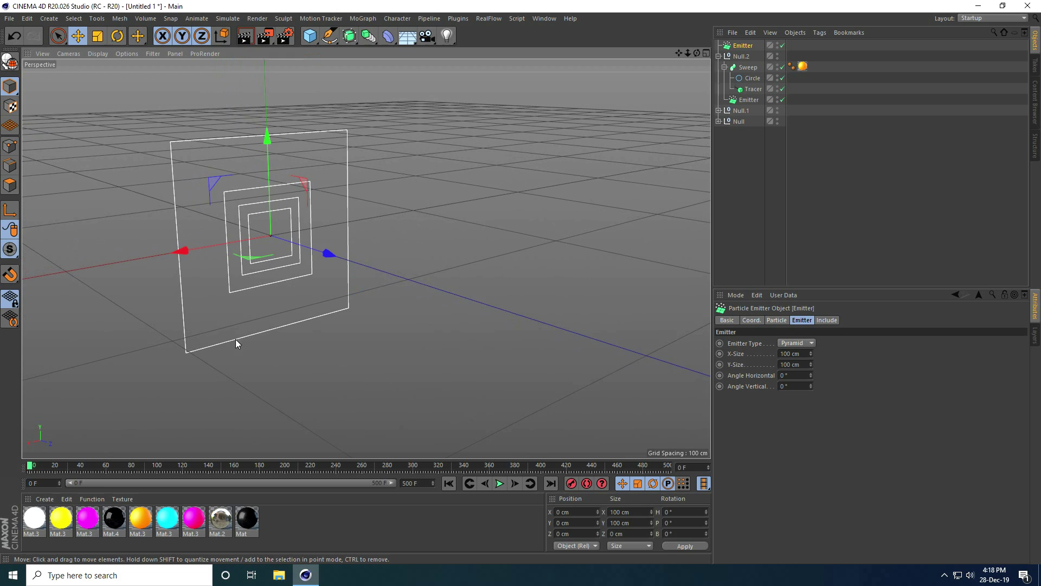
Add a Sphere with a 2 cm radius and parent it under the new Emitter
drag(314, 41, 535, 75)
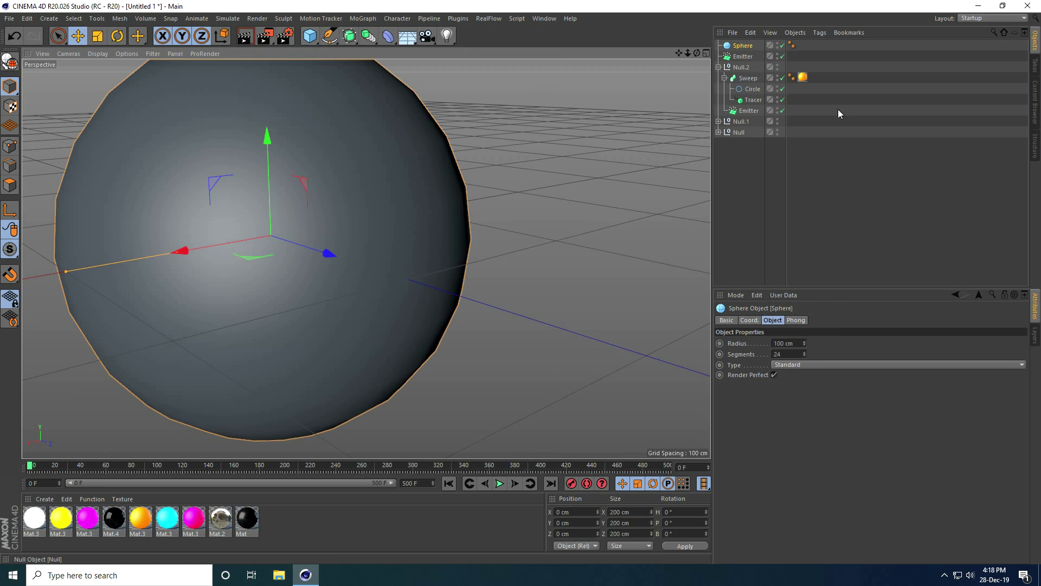
click(790, 343)
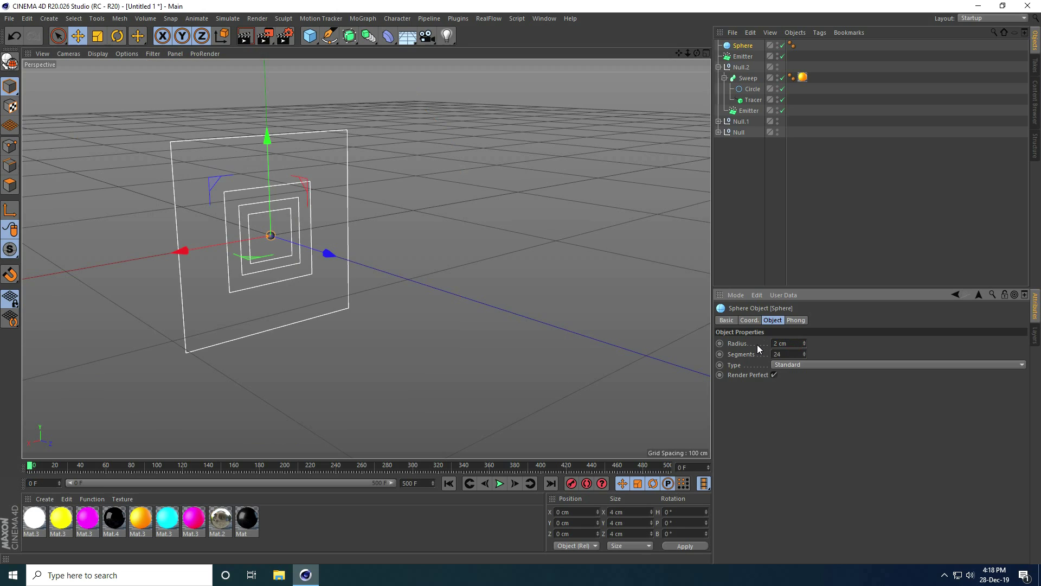
drag(741, 48, 743, 57)
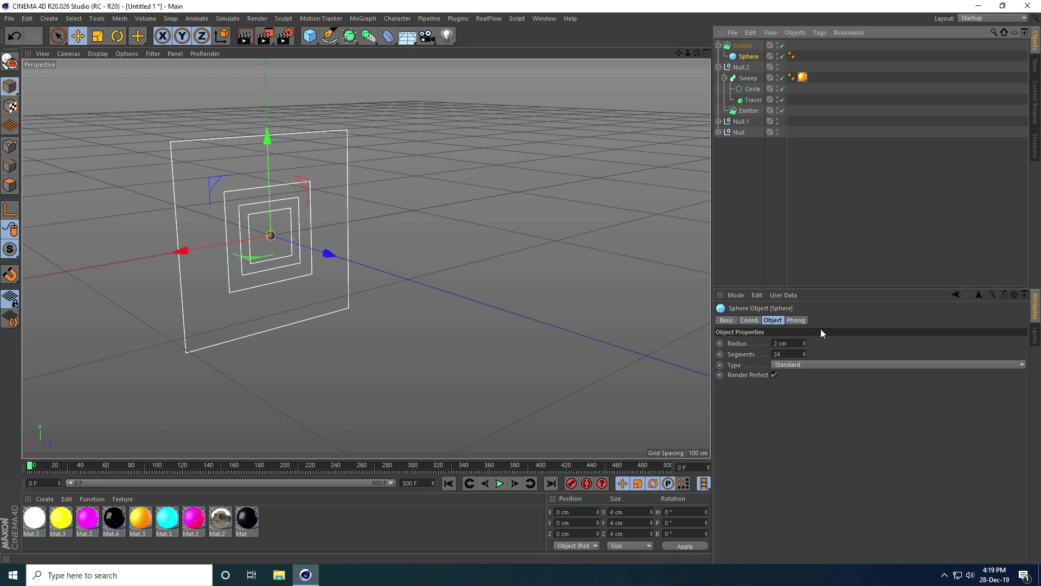
click(743, 46)
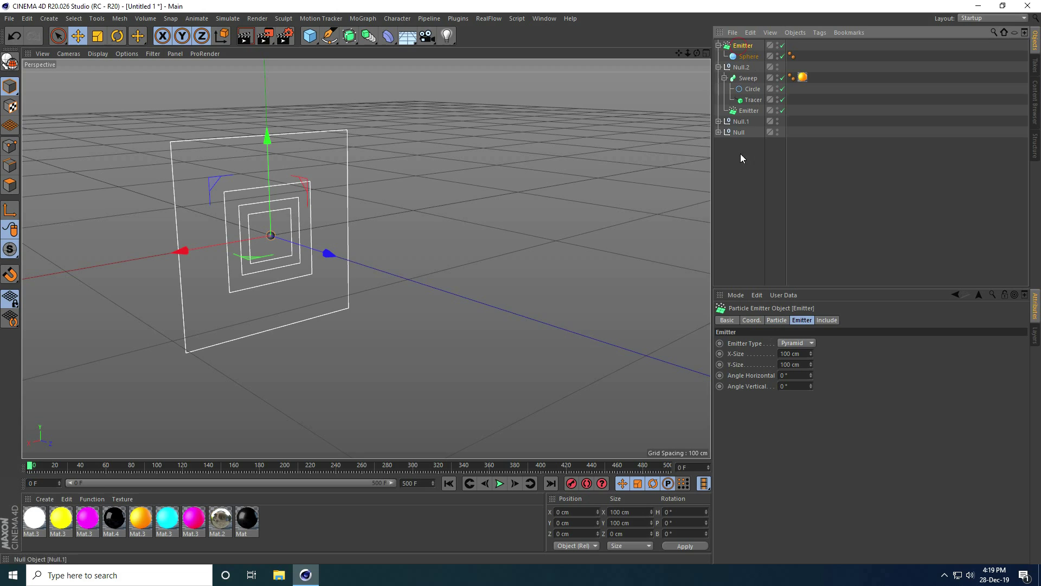
click(777, 320)
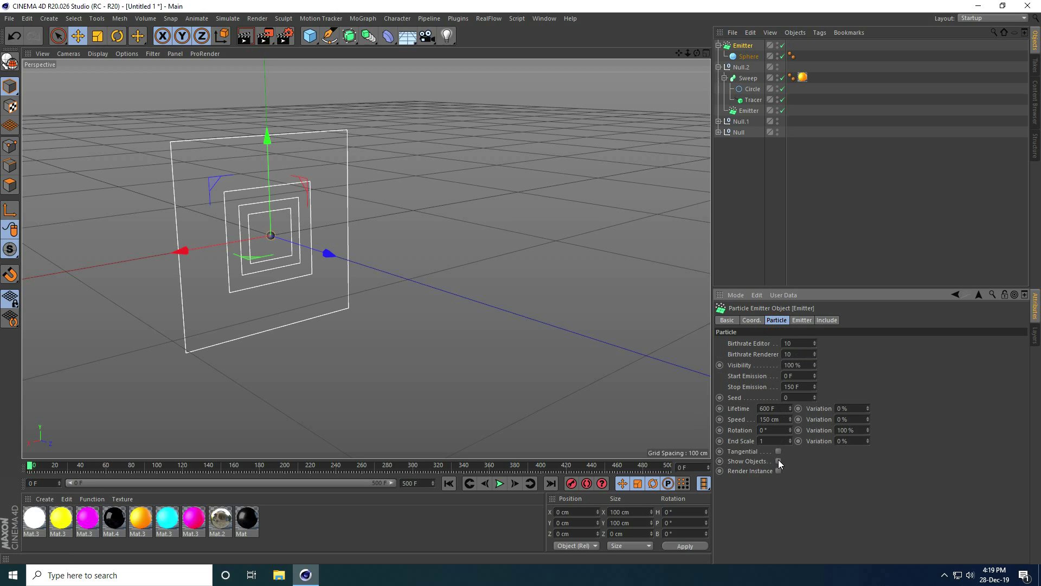
Set the sphere emitter's Stop Emission to 500 F and Speed to 50 cm
click(449, 483)
double_click(798, 387)
text(500)
key(Return)
double_click(783, 419)
text(50)
key(Return)
Set 90% speed variation and 50% end scale variation, and enable Show Objects
double_click(861, 419)
text(90)
double_click(853, 440)
text(50)
key(Return)
click(778, 461)
Give the sphere the white material and preview the white sphere particles, ending at frame 0
click(500, 484)
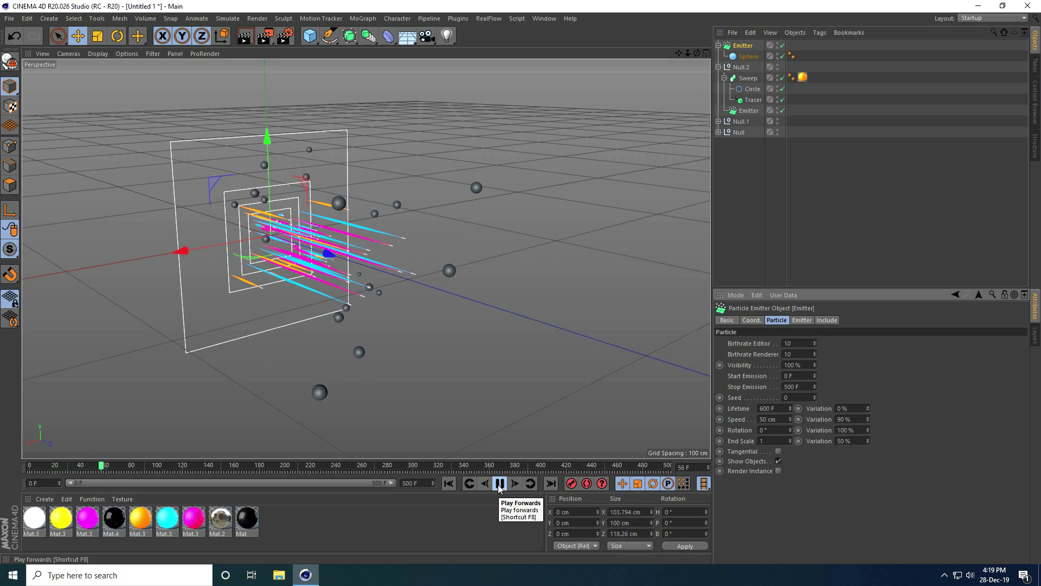
click(500, 484)
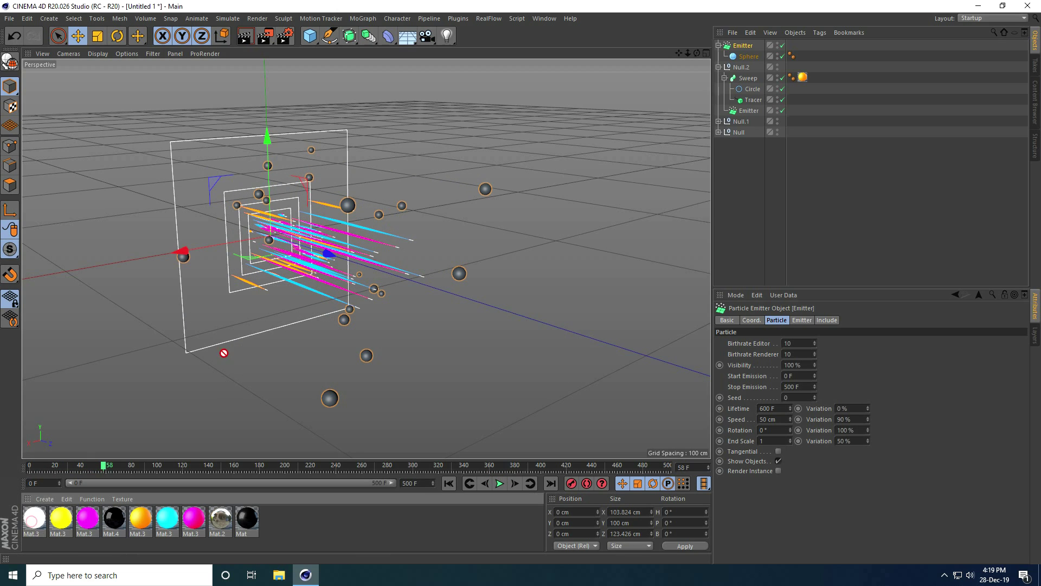
drag(223, 353, 748, 57)
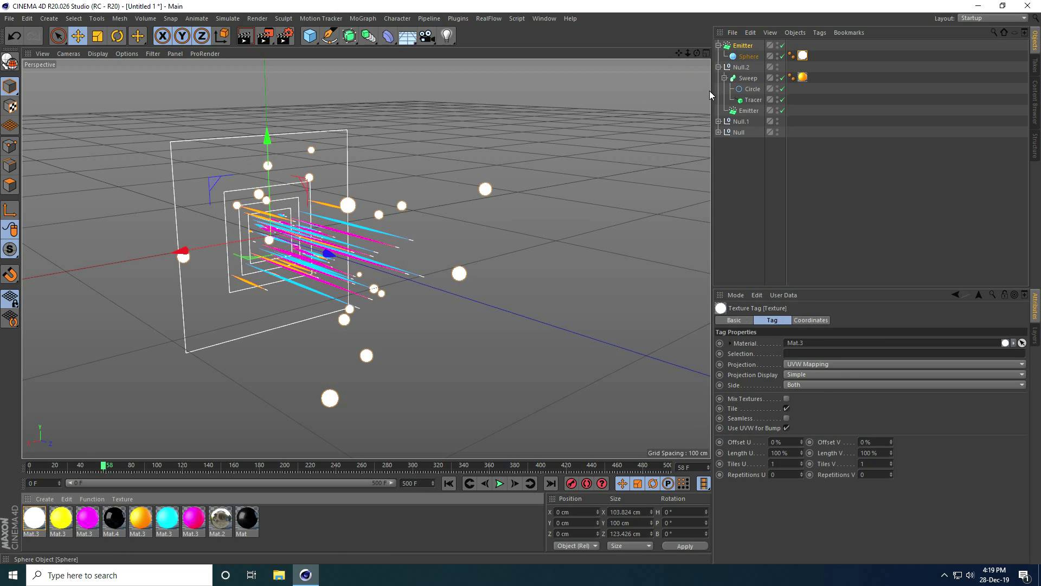
click(448, 483)
click(500, 483)
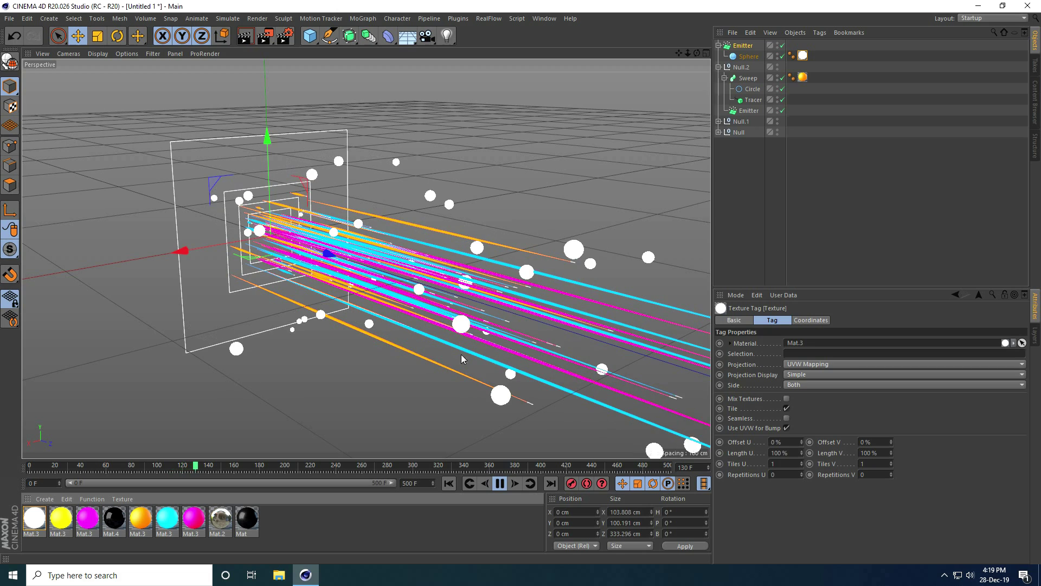
click(449, 483)
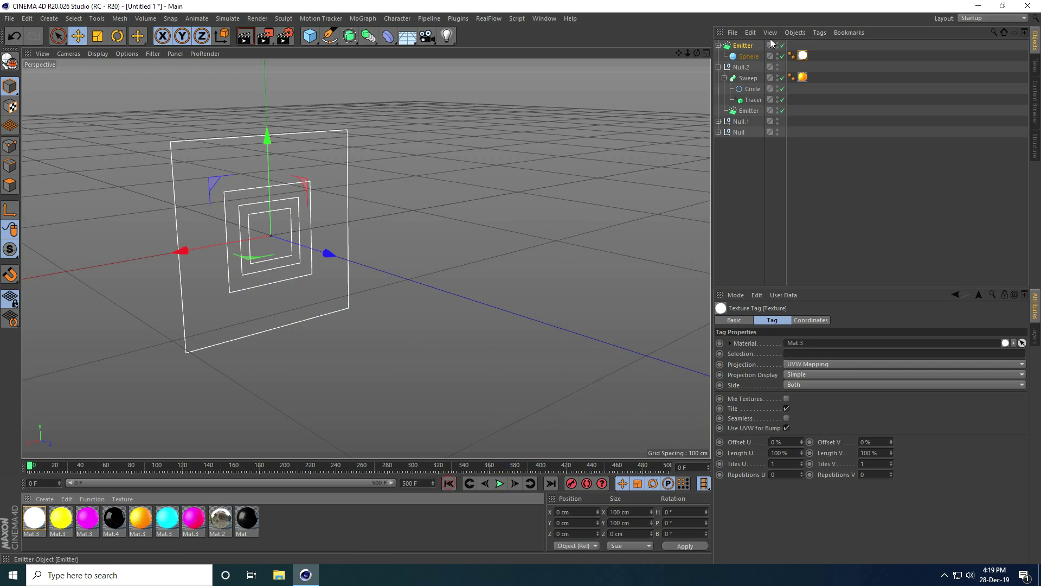
click(718, 46)
Duplicate the sphere emitter as Emitter.1 and apply the yellow material to its sphere
click(742, 46)
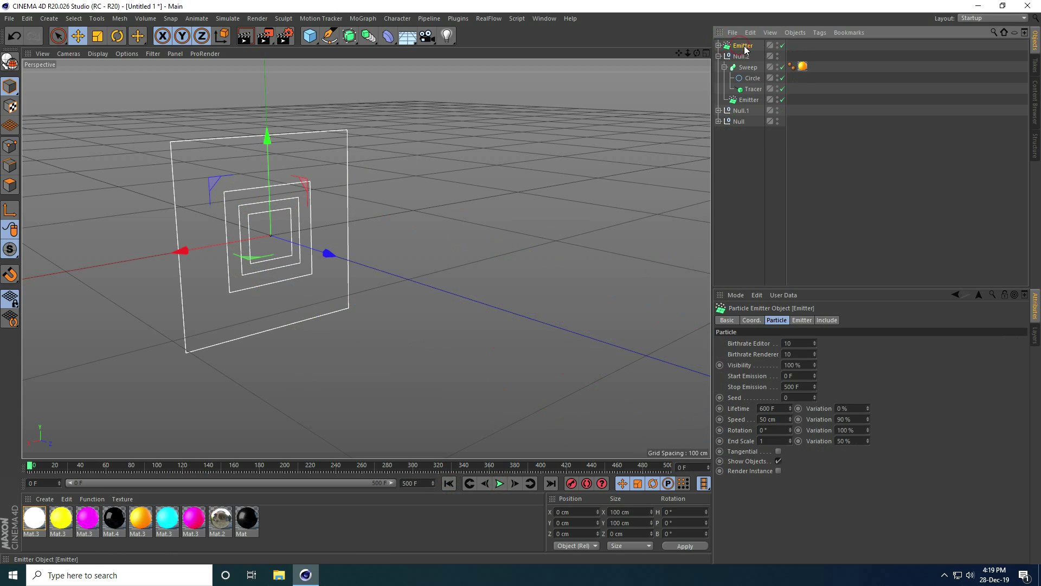
key(ctrl+c)
key(ctrl+v)
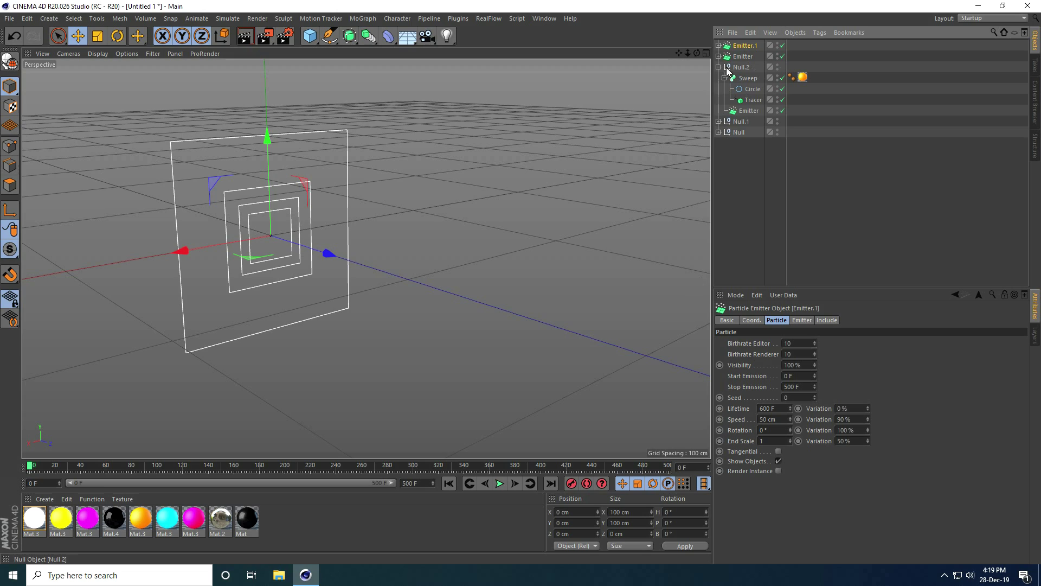
click(718, 45)
drag(57, 522, 803, 55)
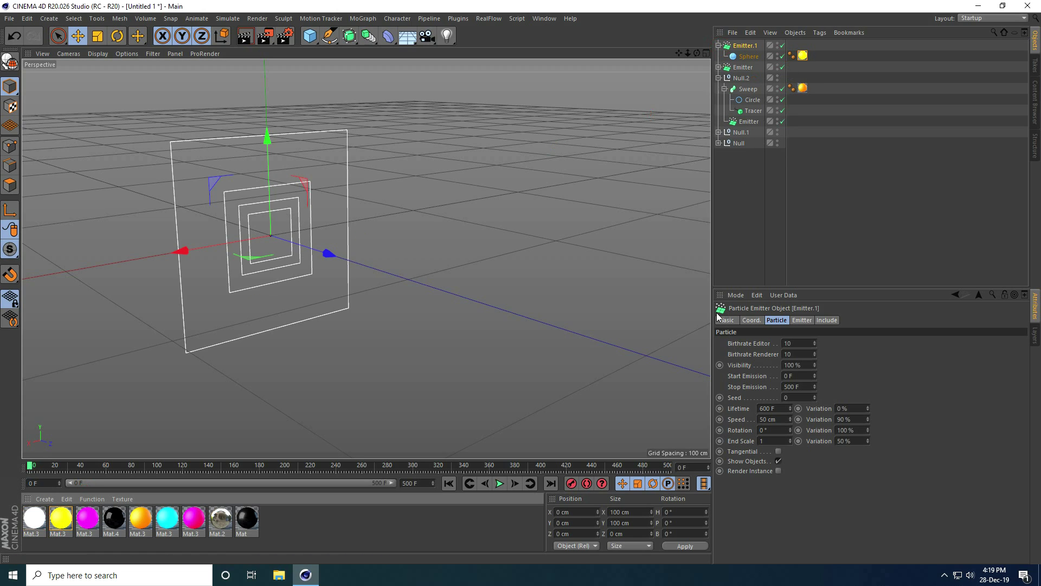
Set Emitter.1's editor and renderer birthrate to 15
click(812, 343)
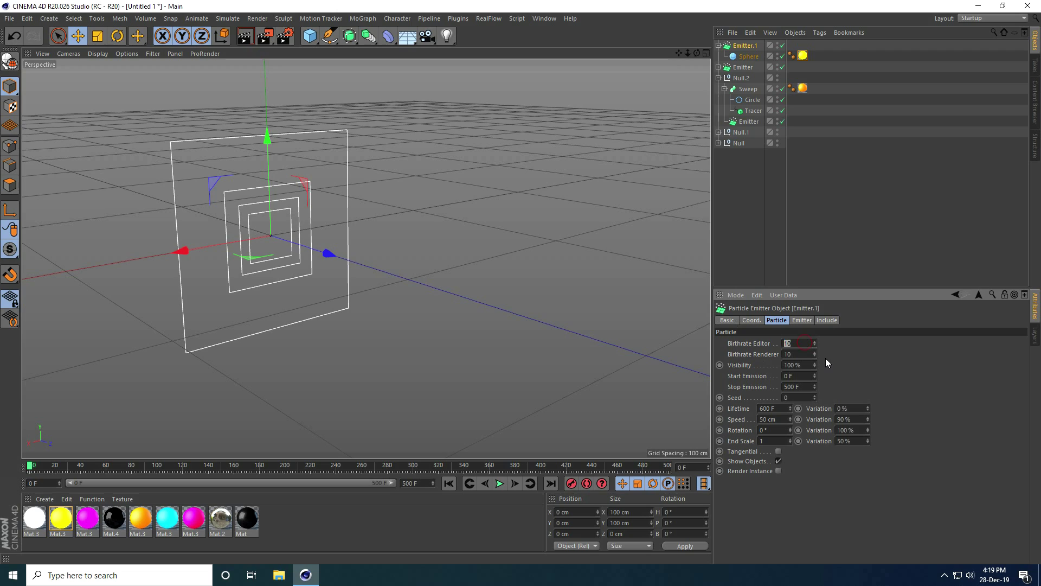
text(15)
key(Tab)
text(15)
Set the radius of Emitter.1's sphere to 1 cm
click(749, 56)
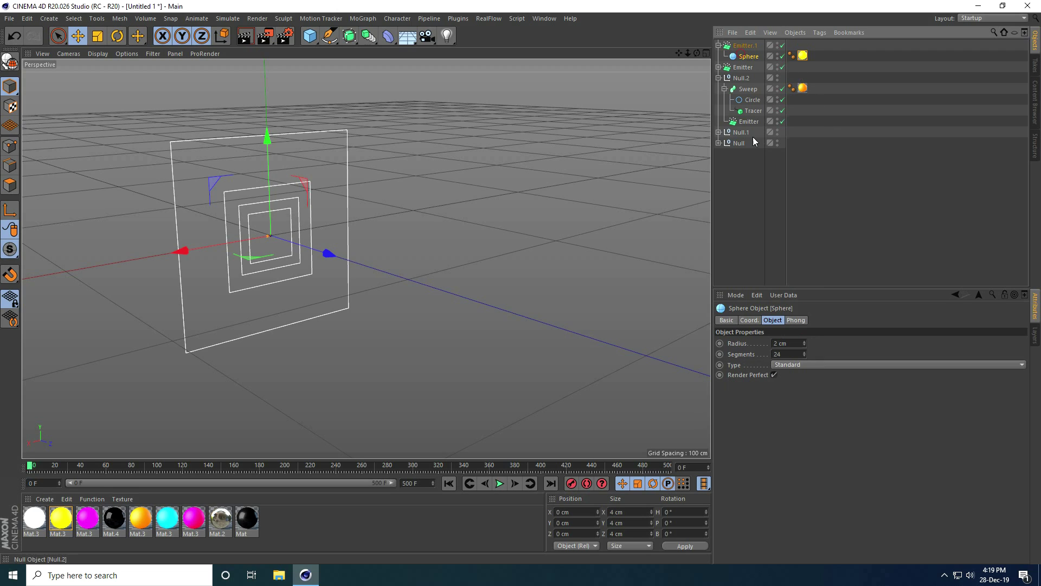
click(775, 344)
text(1)
key(Return)
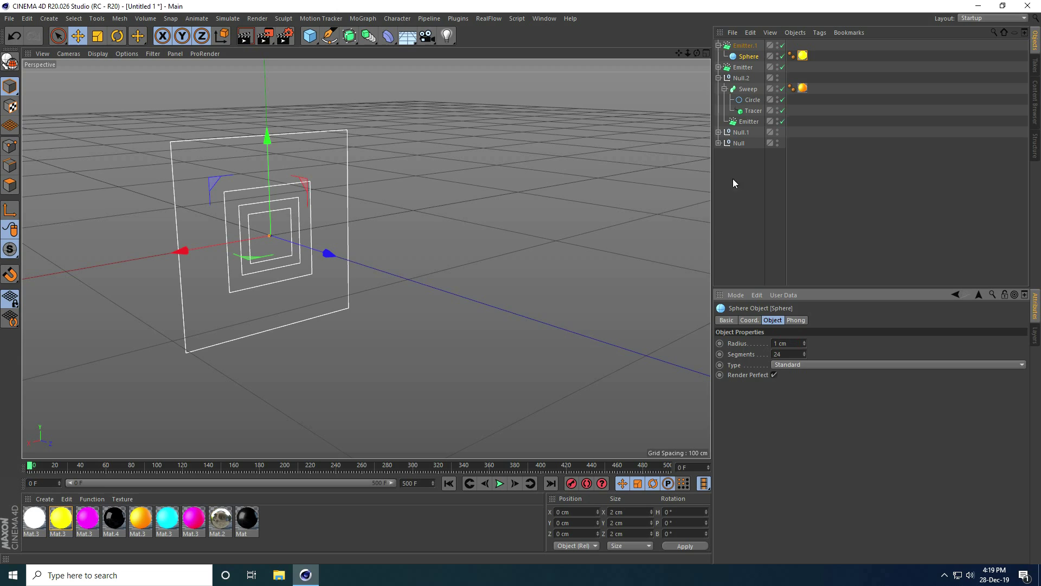
Set Emitter.1's X-Size and Y-Size to 80 cm
click(745, 46)
click(781, 320)
click(799, 320)
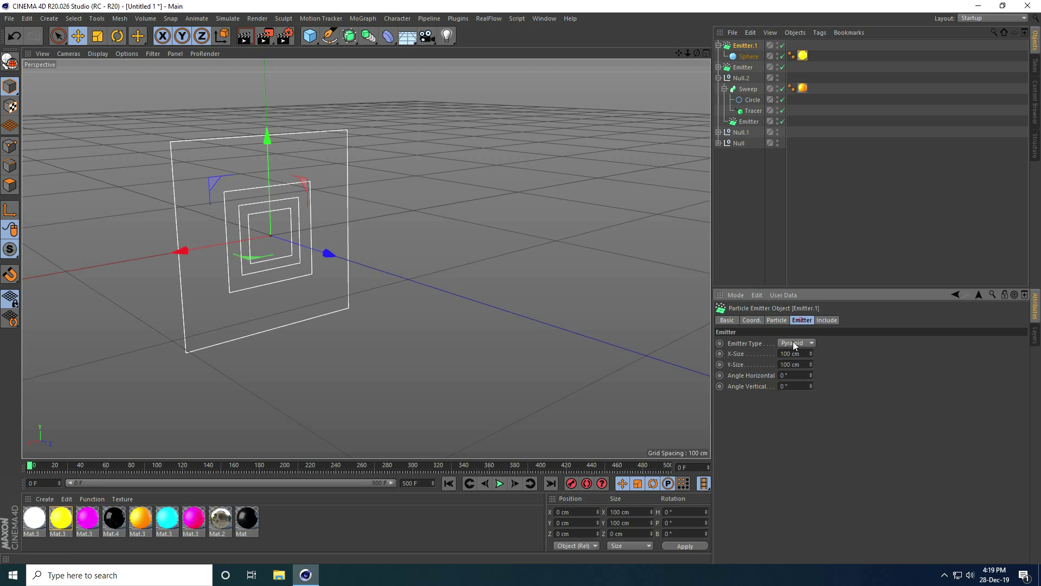
click(805, 354)
text(80)
key(Tab)
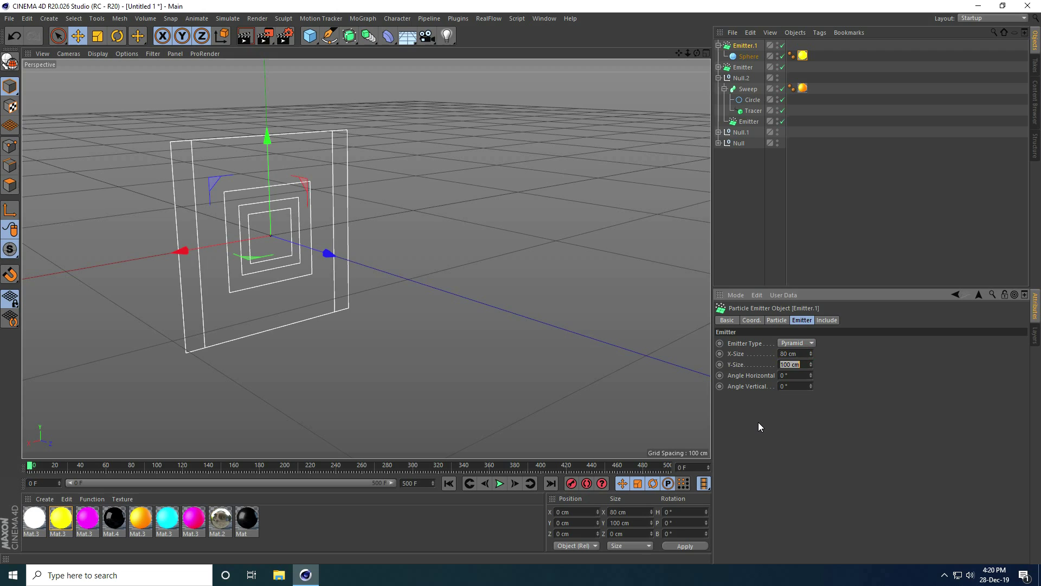
text(80)
key(Return)
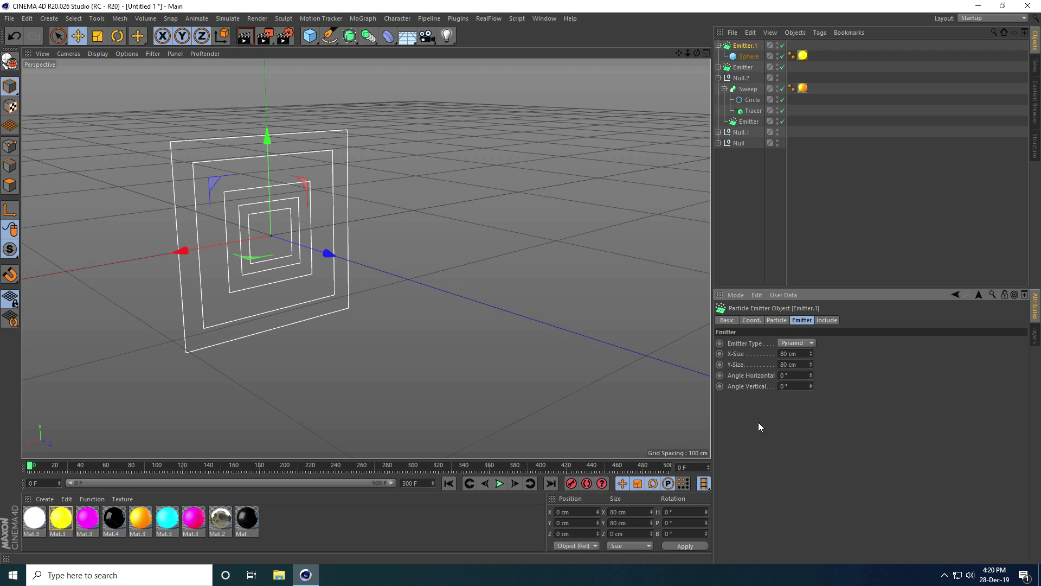
Set 50% speed variation, 20% end scale variation and 30 cm particle speed
click(778, 320)
click(856, 420)
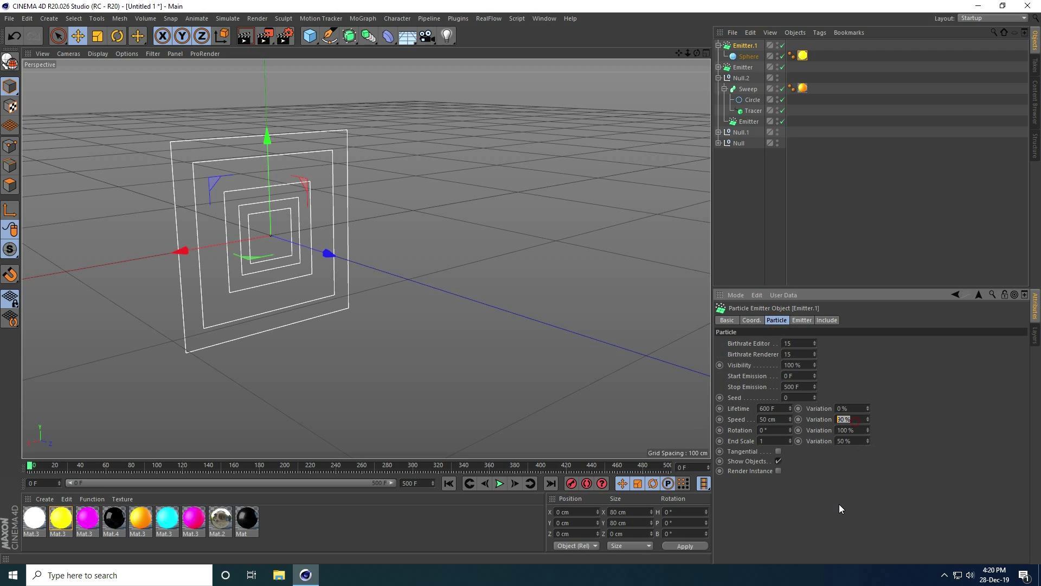
text(50)
key(Tab)
key(Tab)
key(Tab)
key(Tab)
text(20)
key(Return)
click(787, 419)
text(30)
Play the spheres-and-streaks animation, rewind to frame 0, and collapse Emitter.1 and Null.2
click(499, 483)
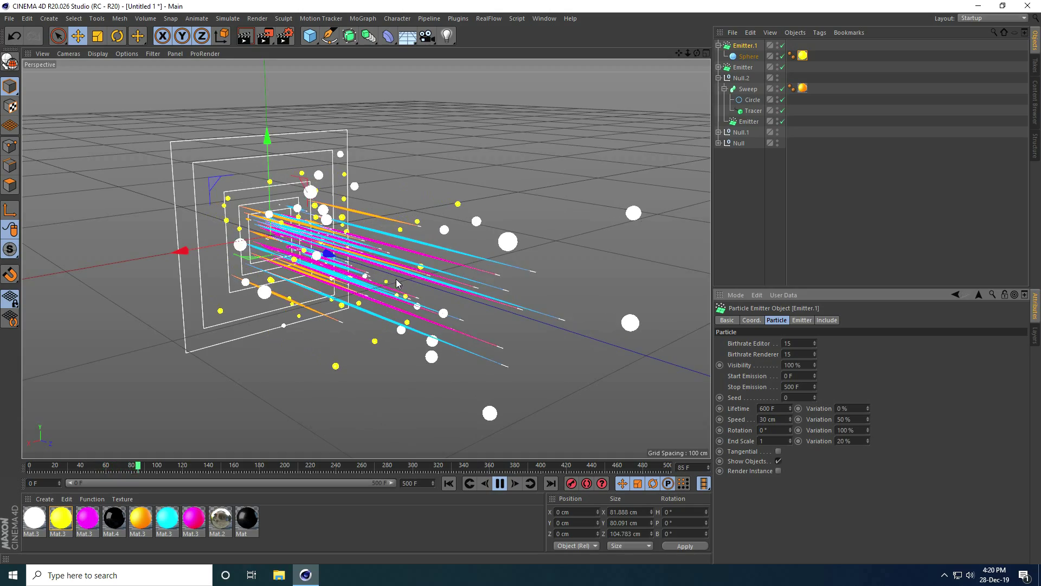
scroll(418, 295, up, 5)
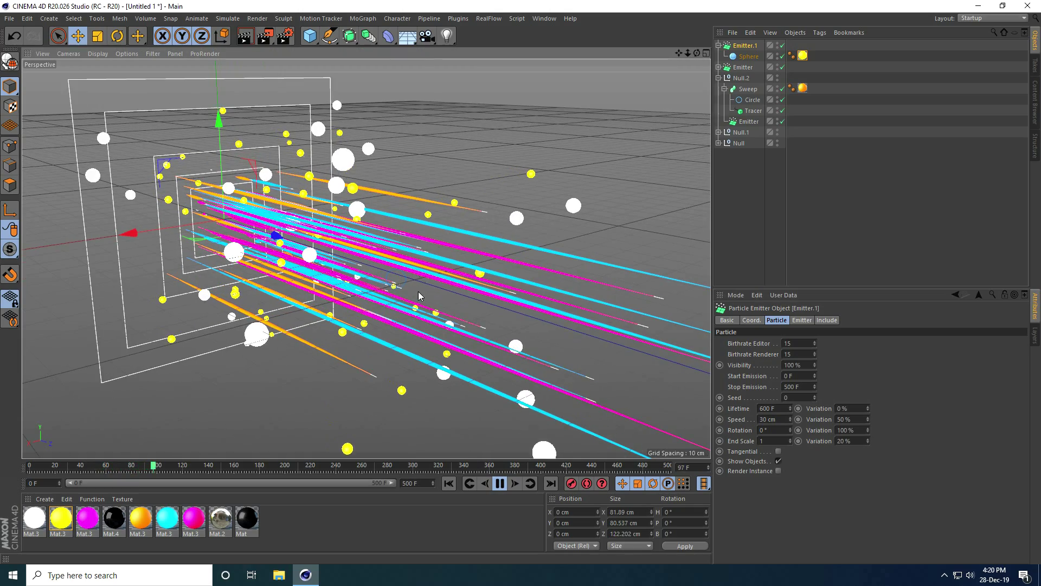
alt+middle_drag(419, 295, 406, 317)
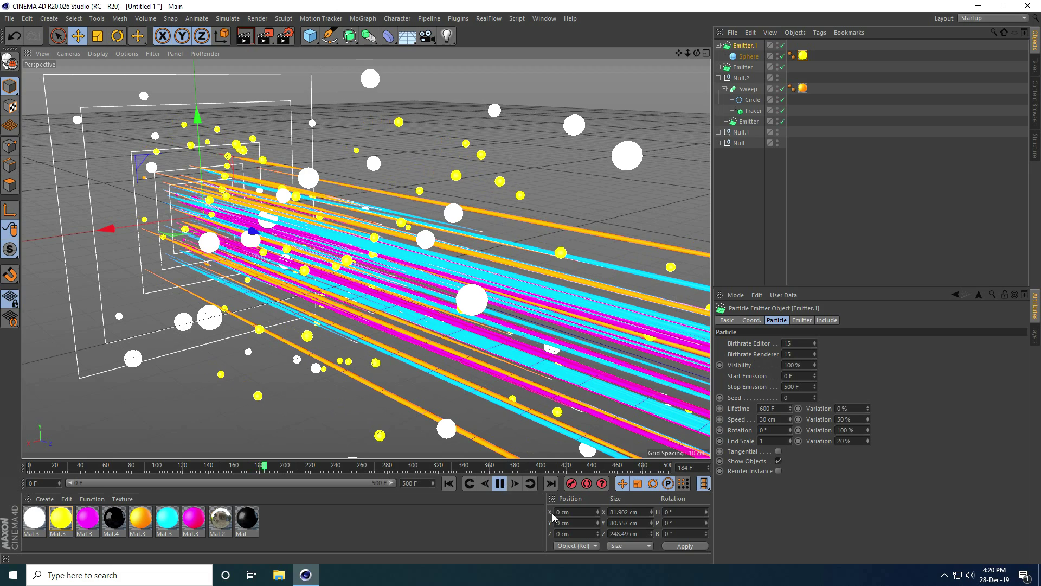
click(447, 484)
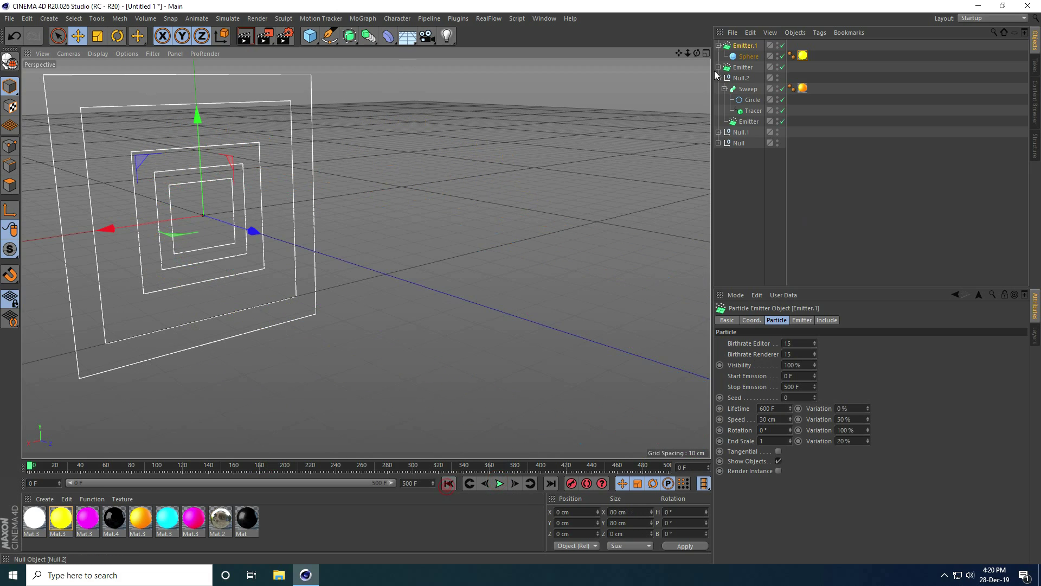
click(719, 46)
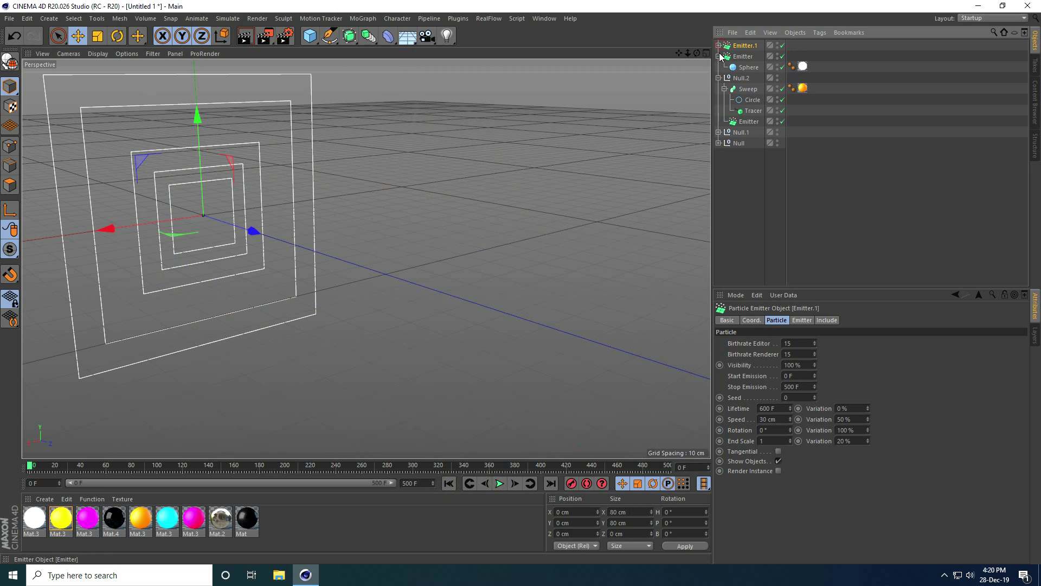
click(719, 68)
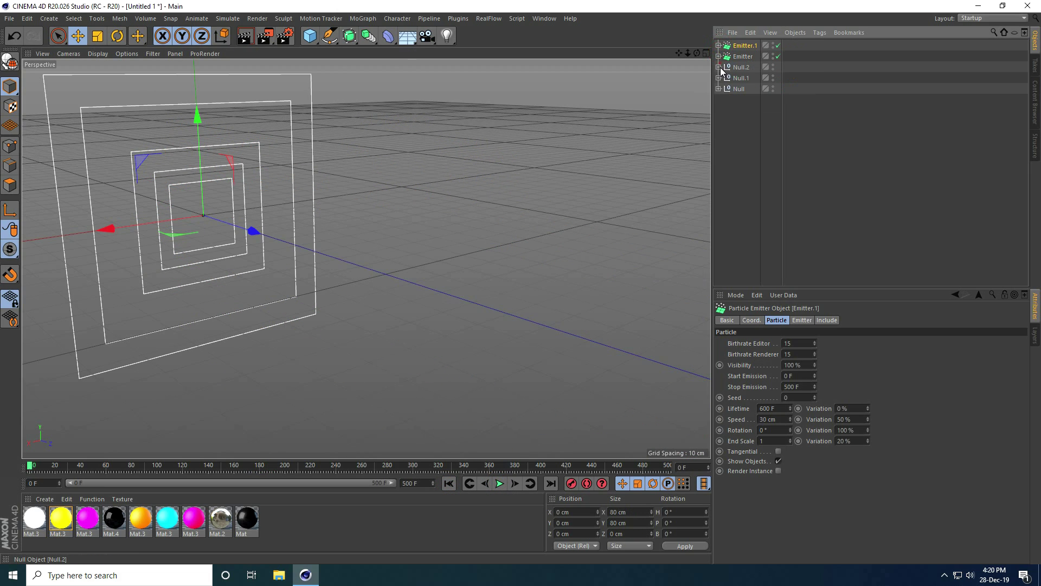
Add a Turbulence force and play the animation to preview its effect
click(228, 19)
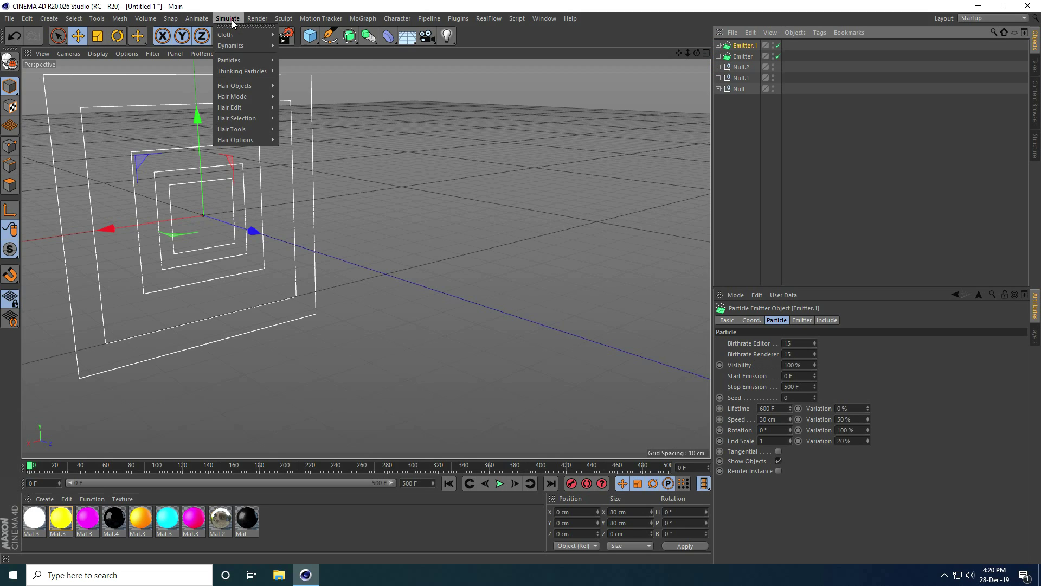
mouse_move(233, 64)
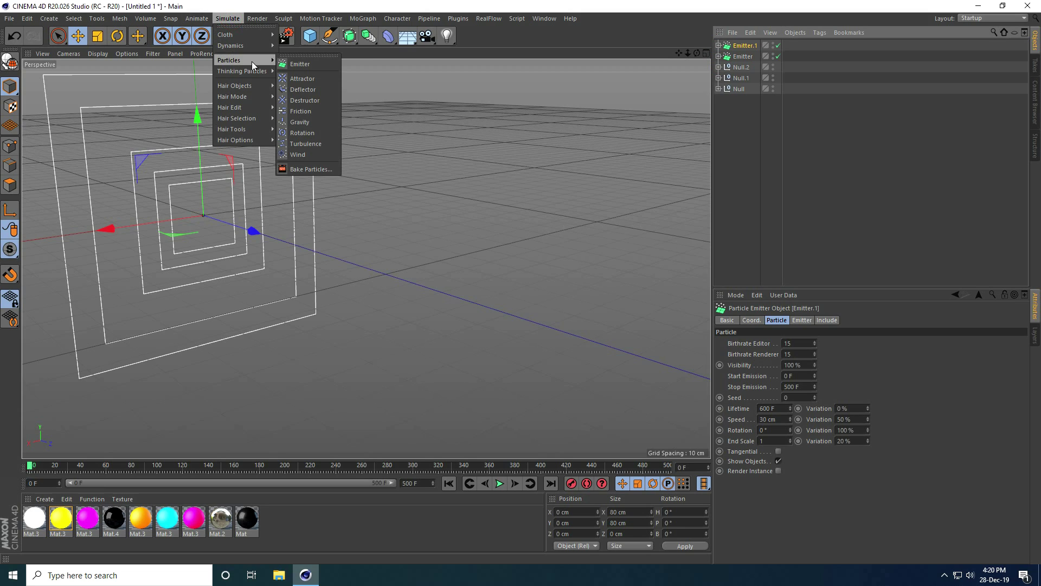
click(316, 145)
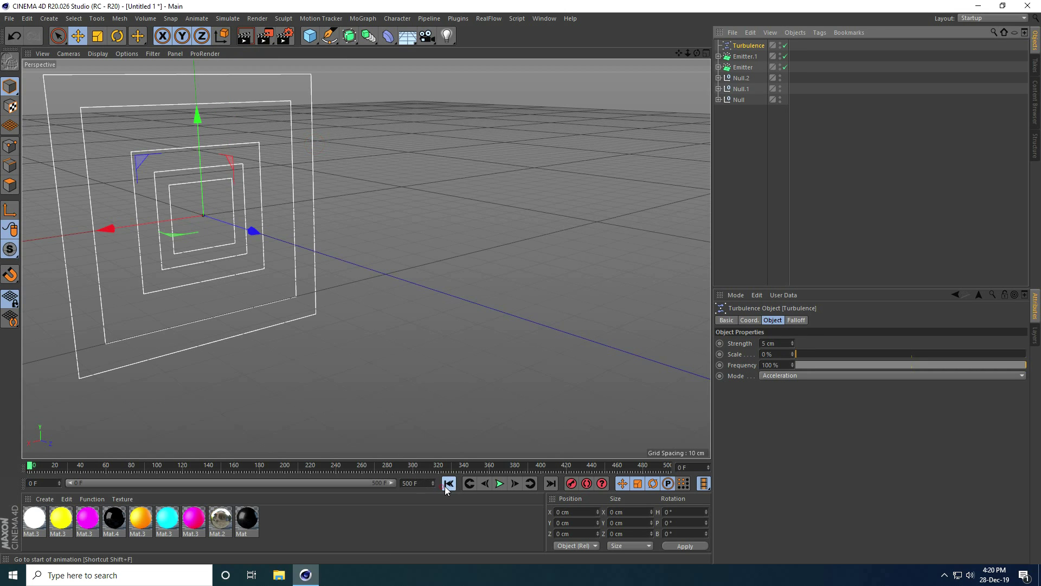
click(501, 483)
scroll(232, 314, down, 3)
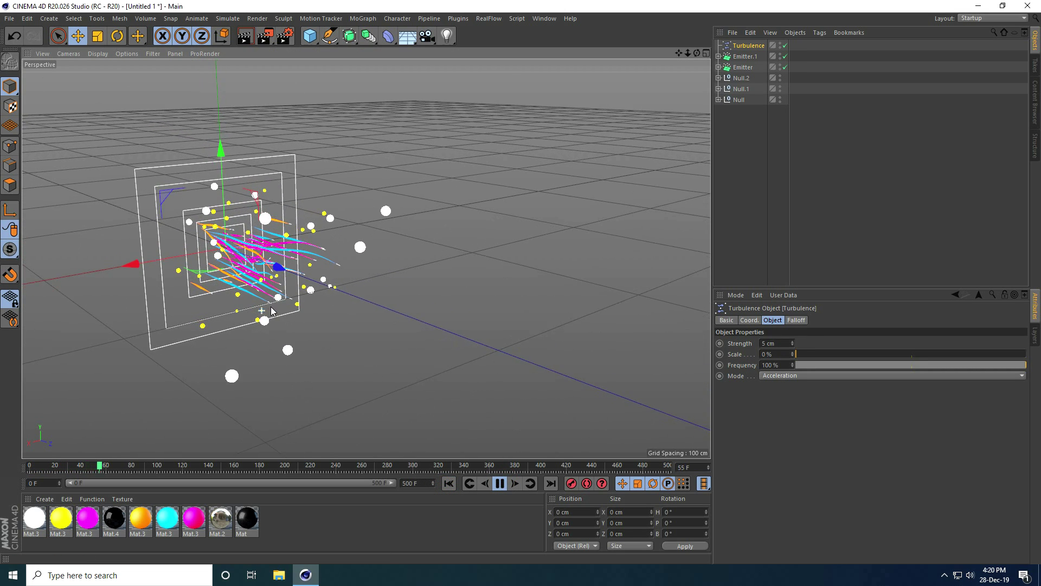
alt+drag(271, 311, 301, 311)
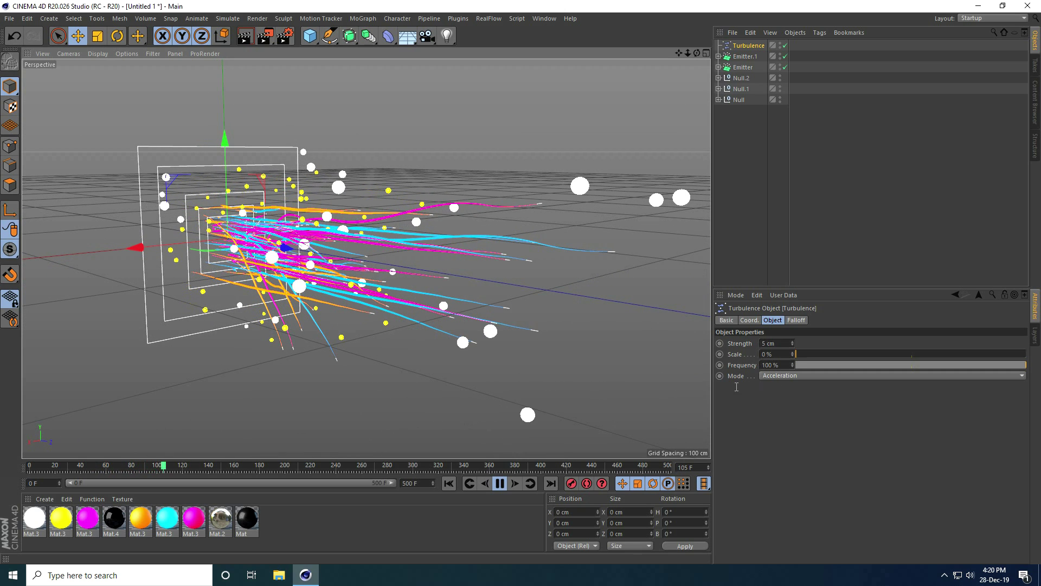
click(500, 484)
Set the Turbulence Strength to 15 cm and Scale to 100%, then rewind to frame 0
click(775, 344)
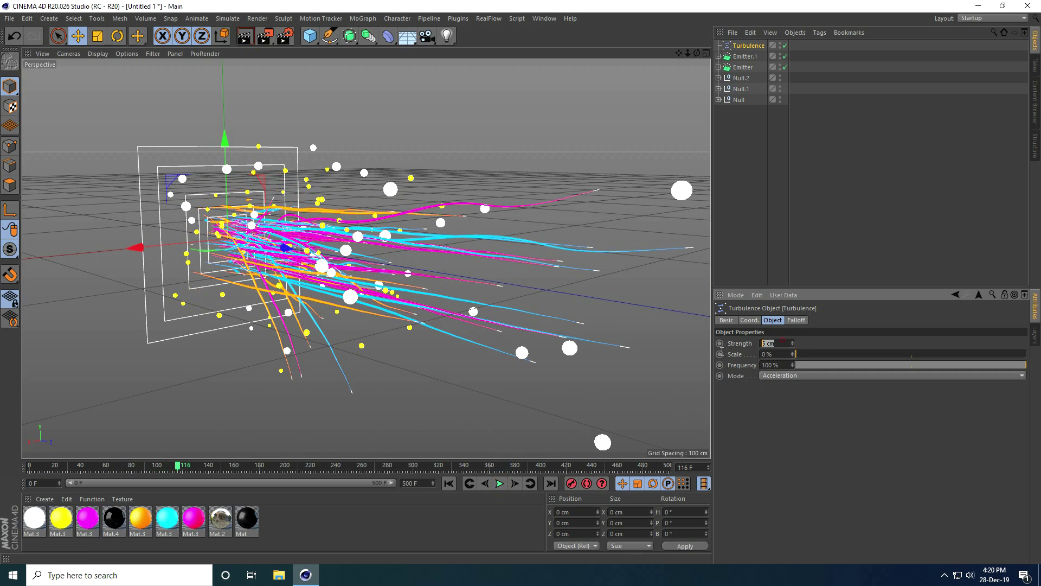
text(15)
key(Tab)
text(100)
key(Return)
click(450, 482)
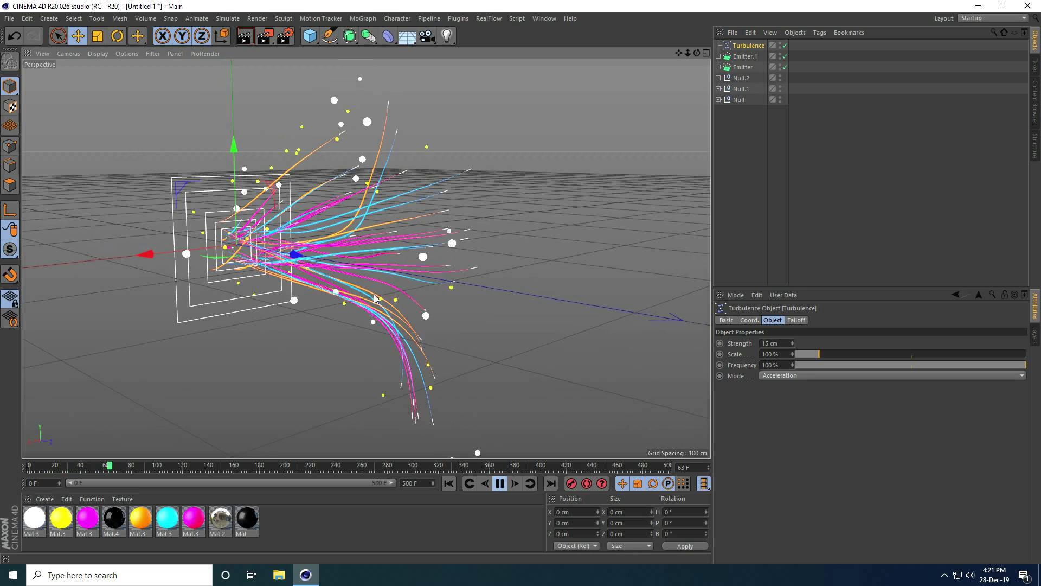
Orbit and zoom around the swirling trails, then pause playback at frame 136
alt+drag(374, 299, 228, 285)
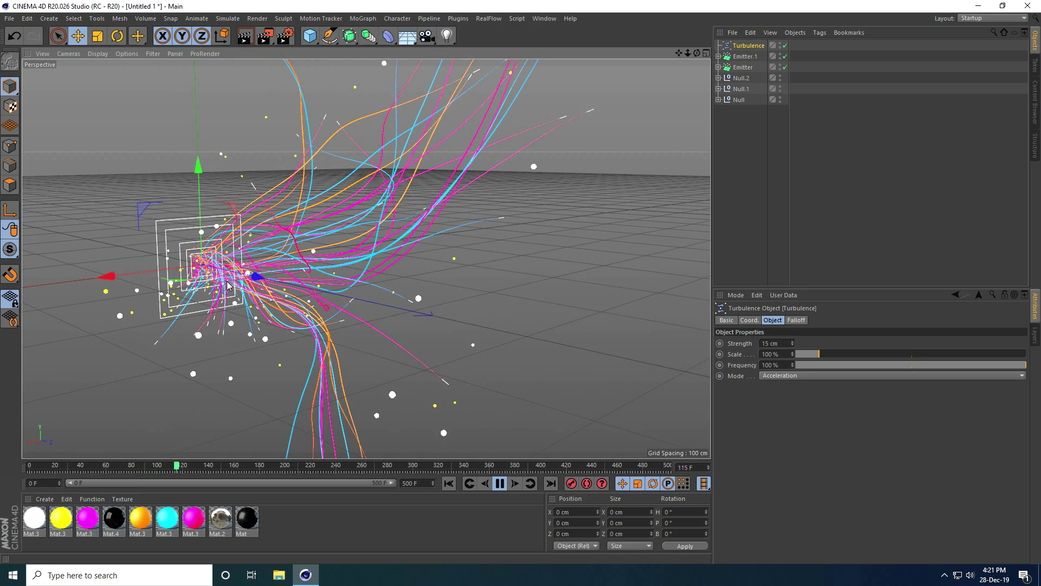
scroll(233, 293, up, 3)
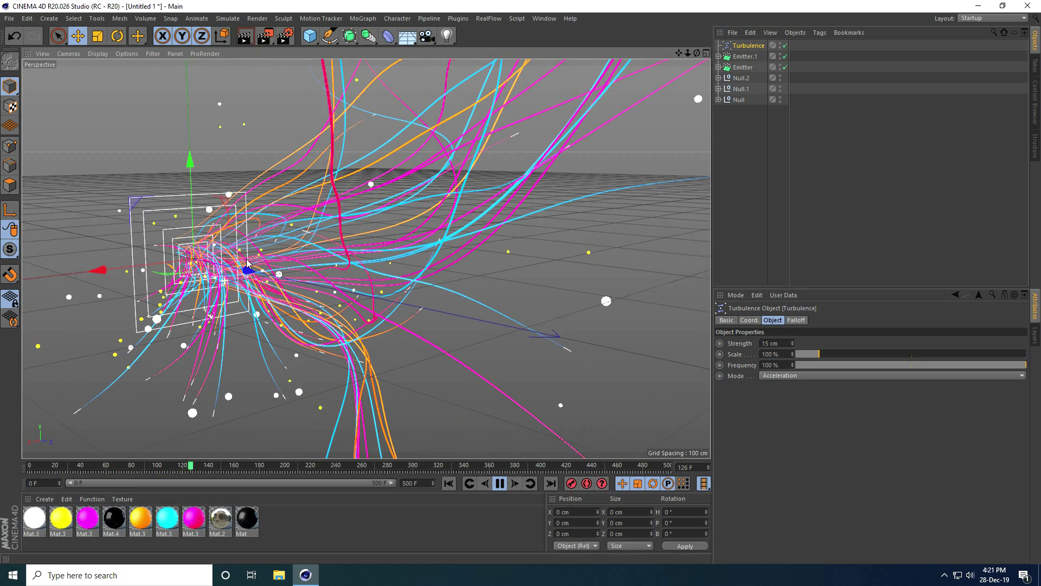
click(500, 486)
Render viewport previews of frame 136's colored streaks on black, then dismiss them
click(245, 36)
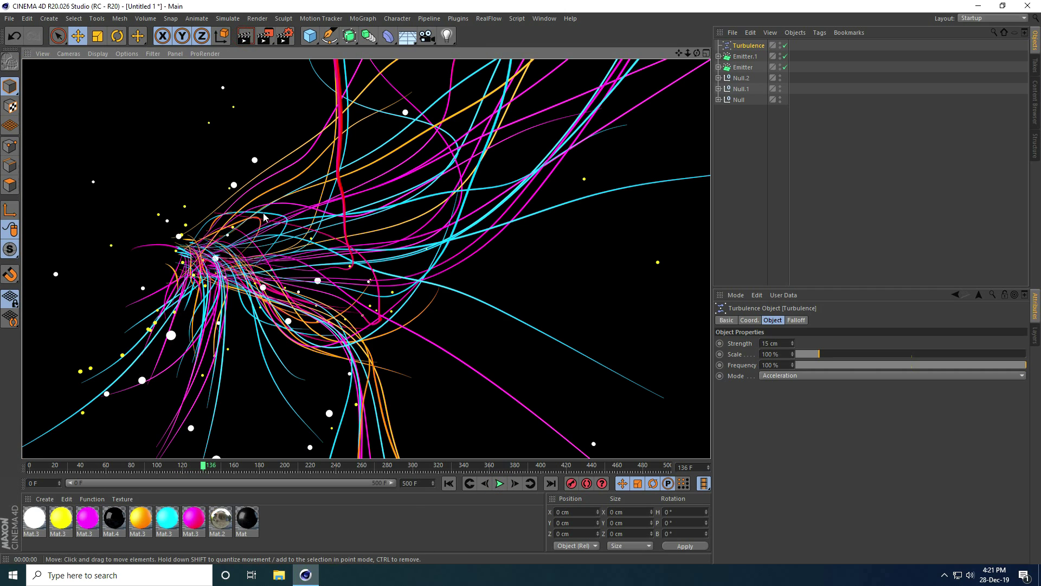
alt+drag(213, 296, 233, 259)
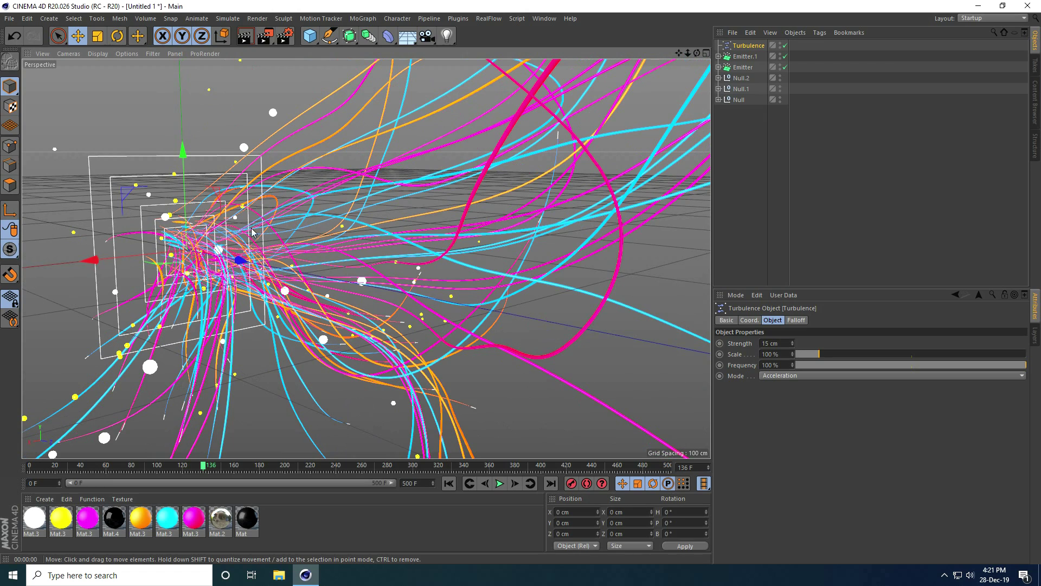
click(245, 35)
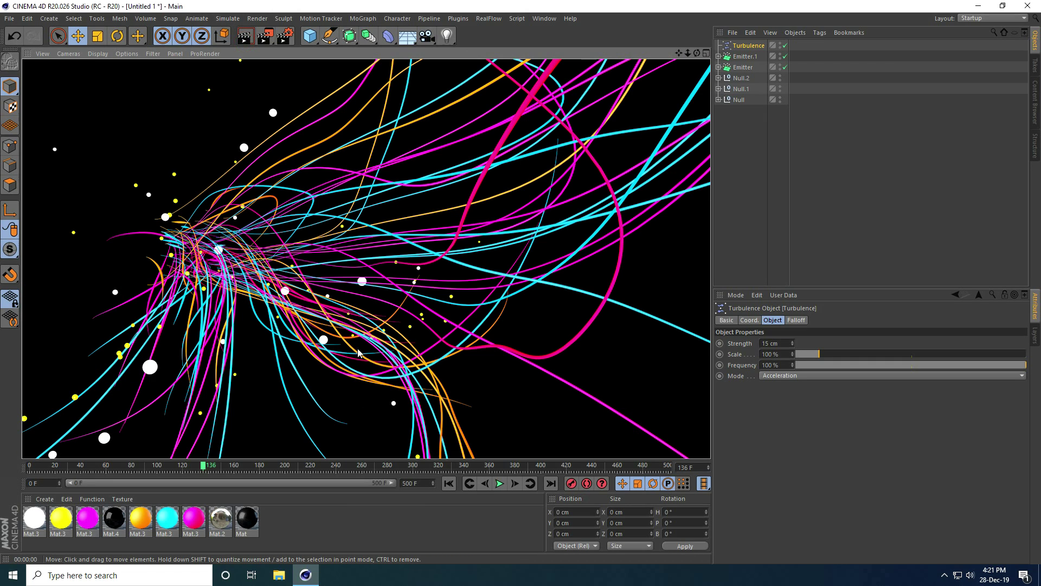
click(529, 407)
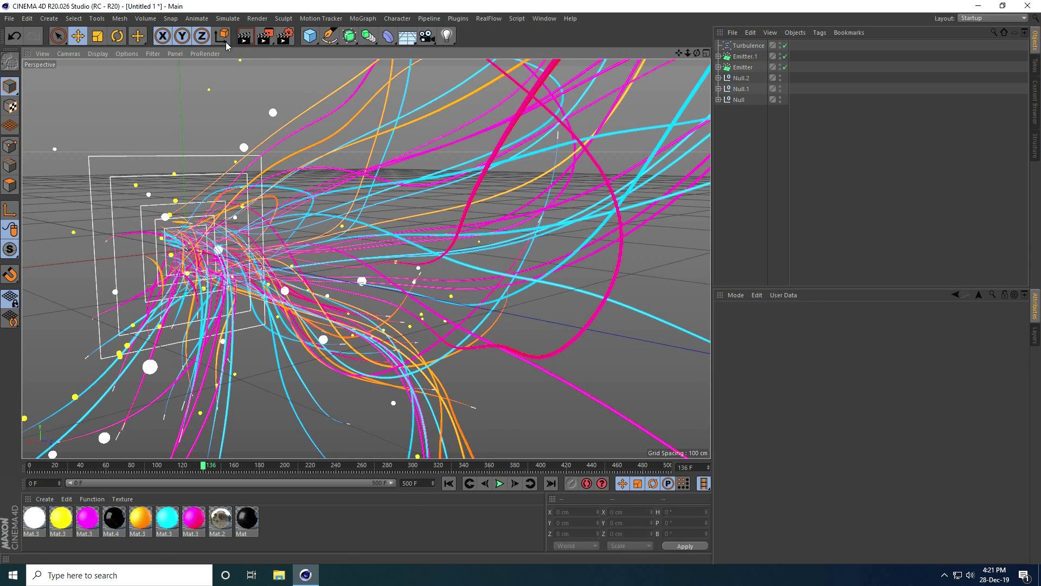
Add a Rotation particle force with Angle Speed 10 and replay from the first frame
click(226, 19)
mouse_move(232, 60)
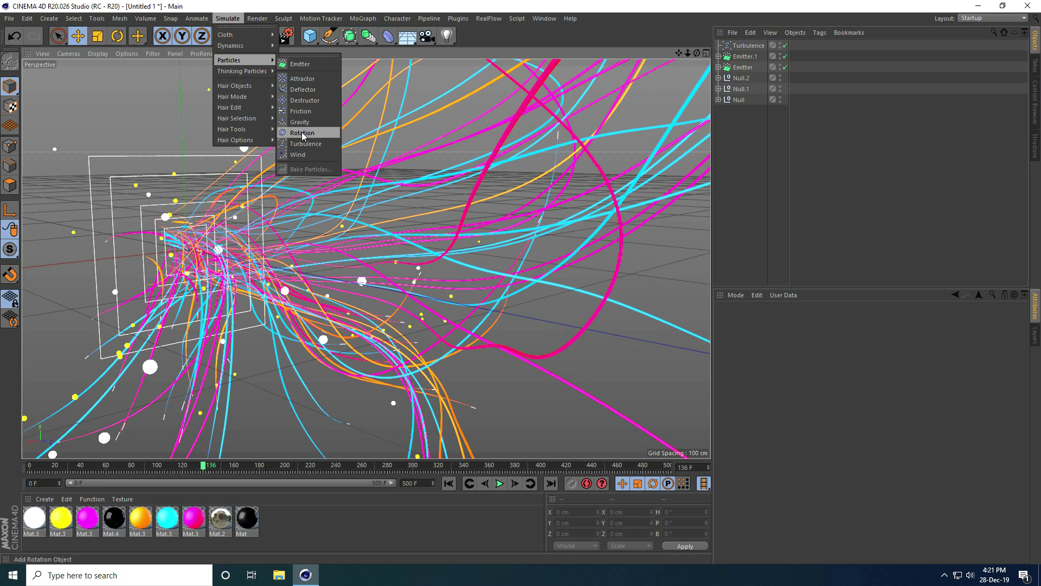
click(302, 133)
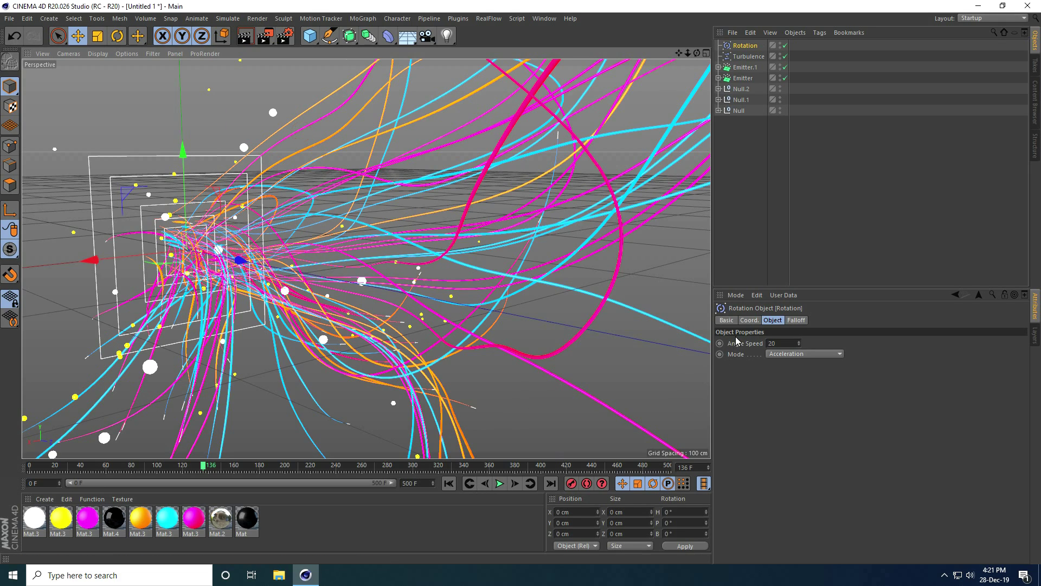
click(786, 343)
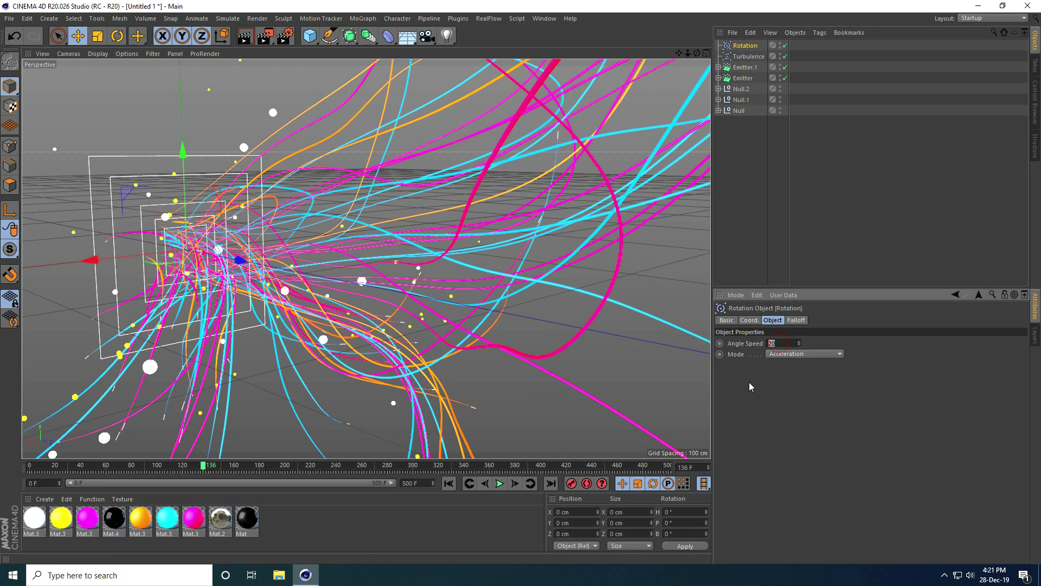
text(10)
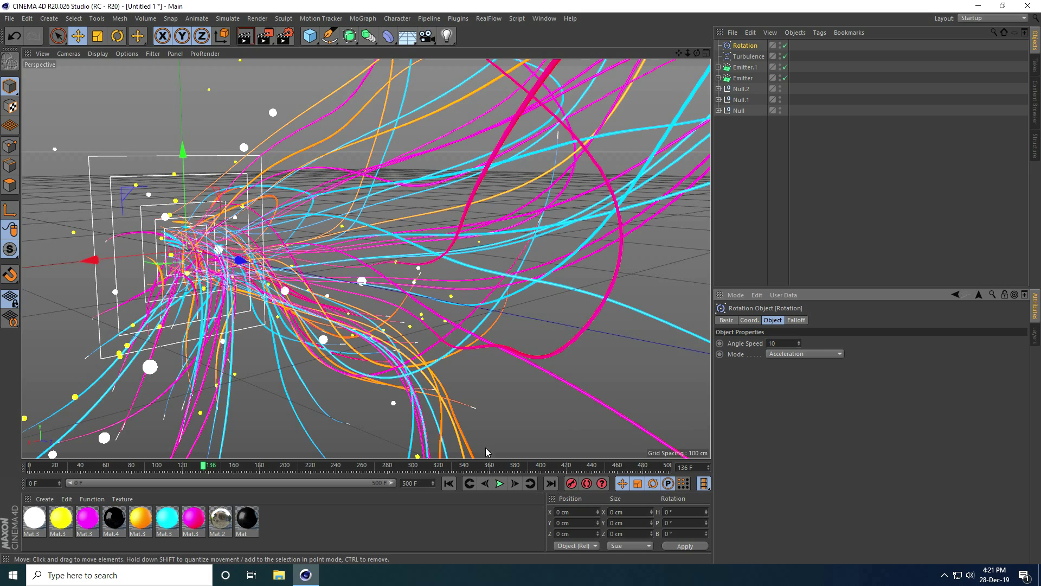
click(449, 484)
click(502, 486)
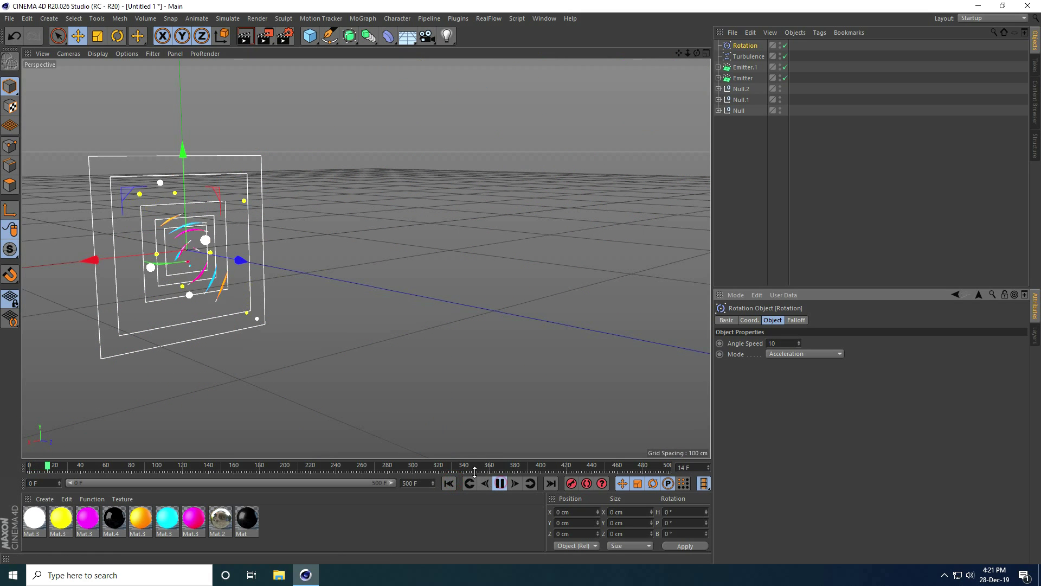
Pause on the spiraling particles, face the emitter, and render a viewport preview
alt+drag(140, 248, 304, 296)
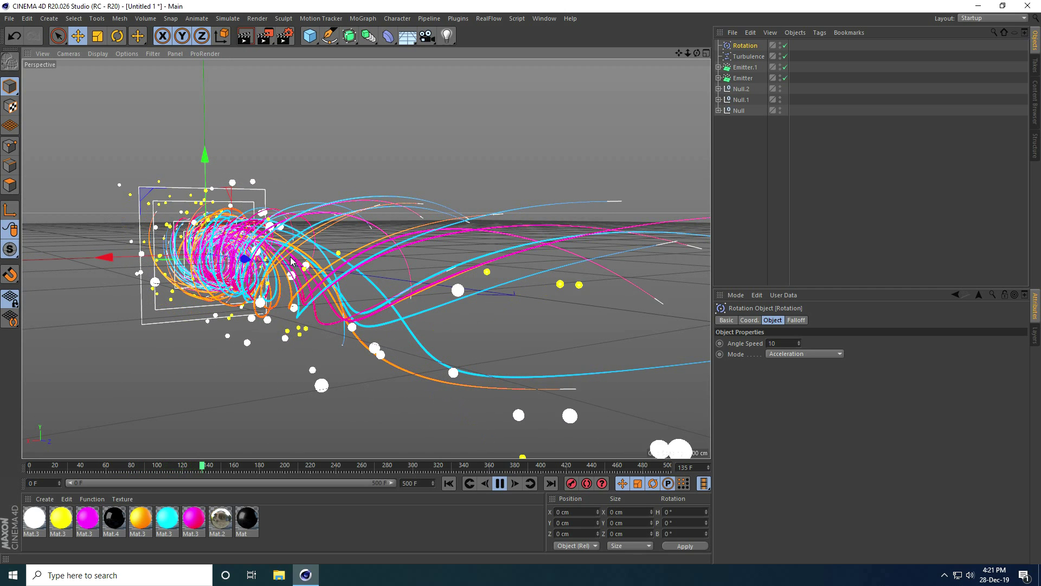
click(499, 484)
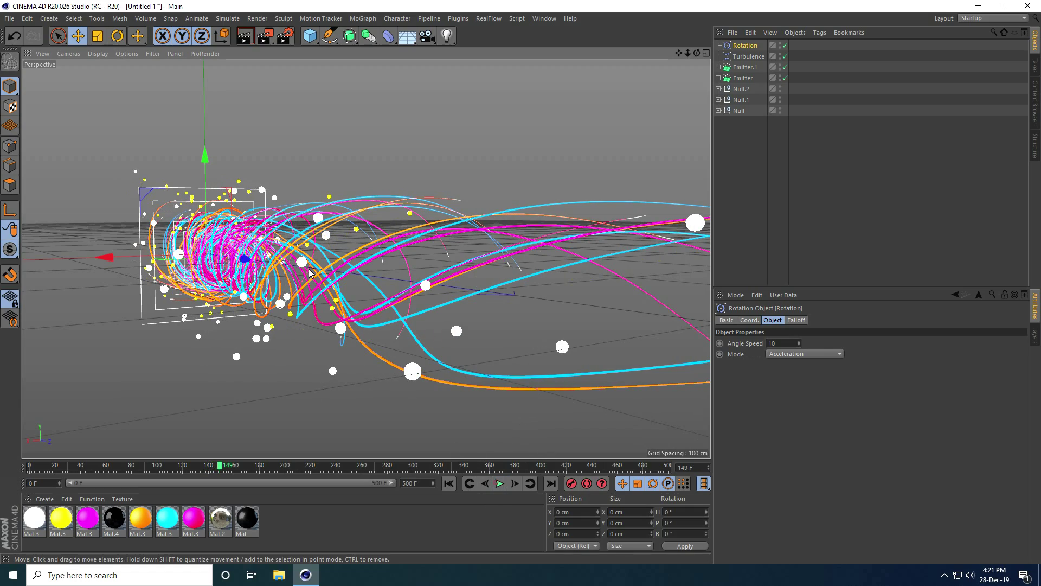
alt+drag(302, 257, 302, 265)
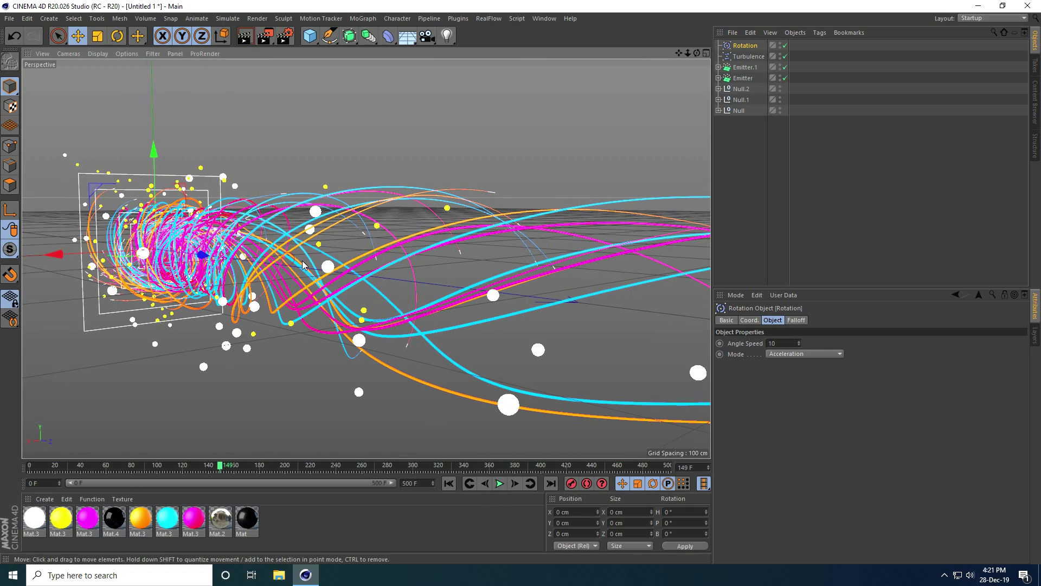
click(244, 37)
key(ctrl+r)
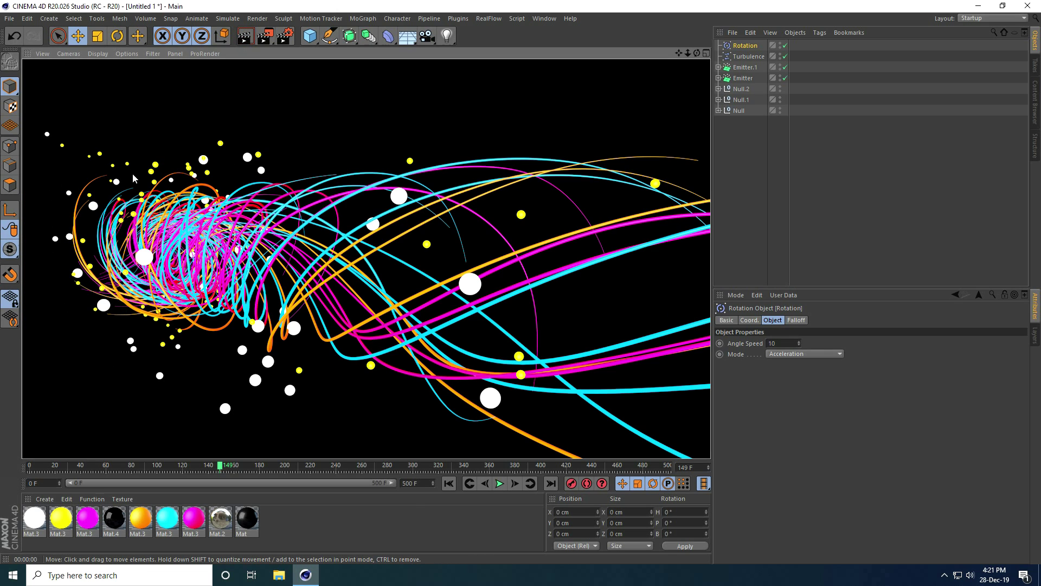
Replay the animation from the start, stop around frame 93, and rewind to frame 0
click(515, 317)
alt+drag(515, 317, 477, 488)
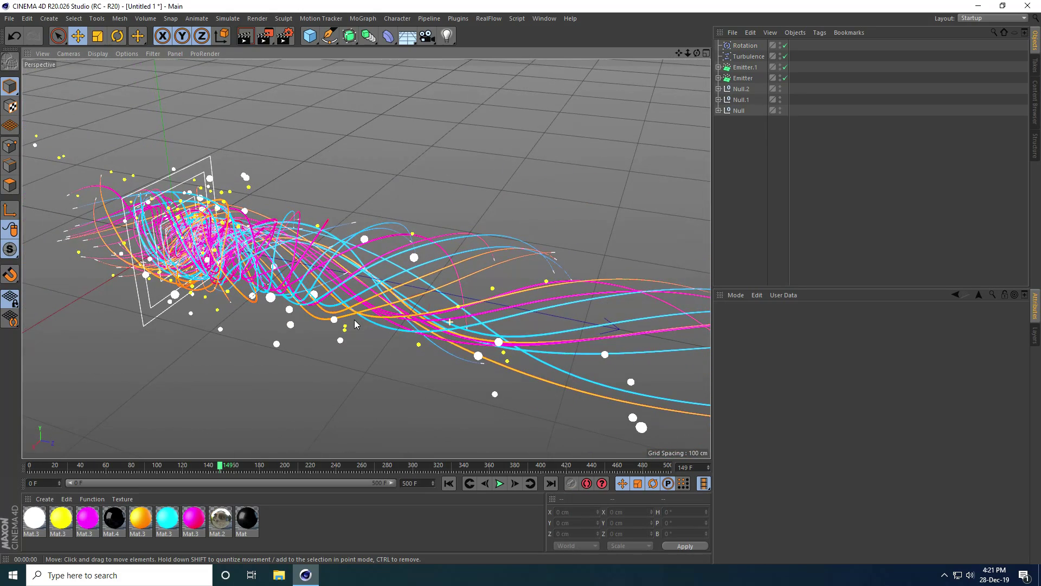
click(449, 483)
click(496, 484)
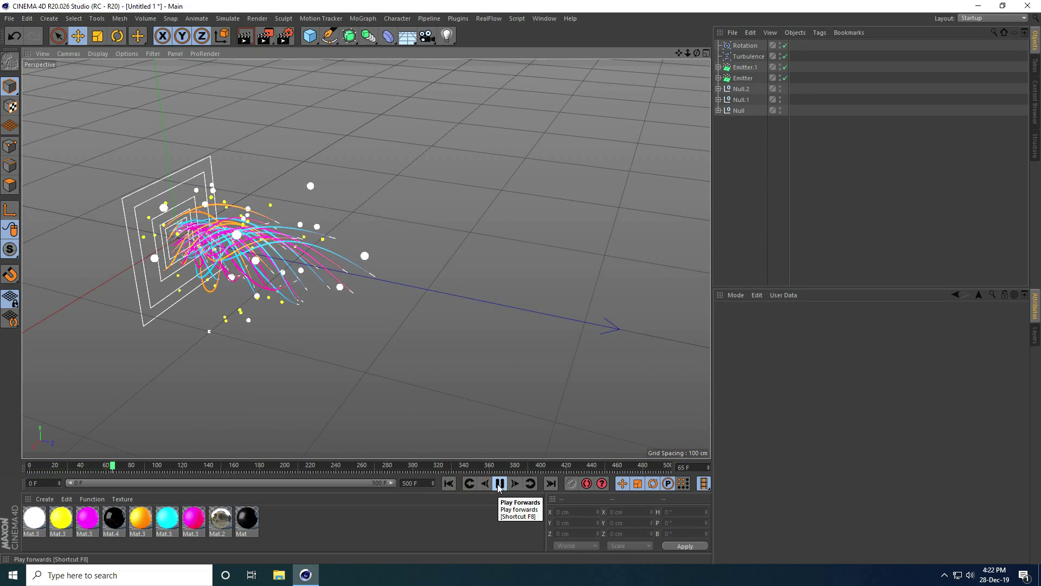
click(499, 484)
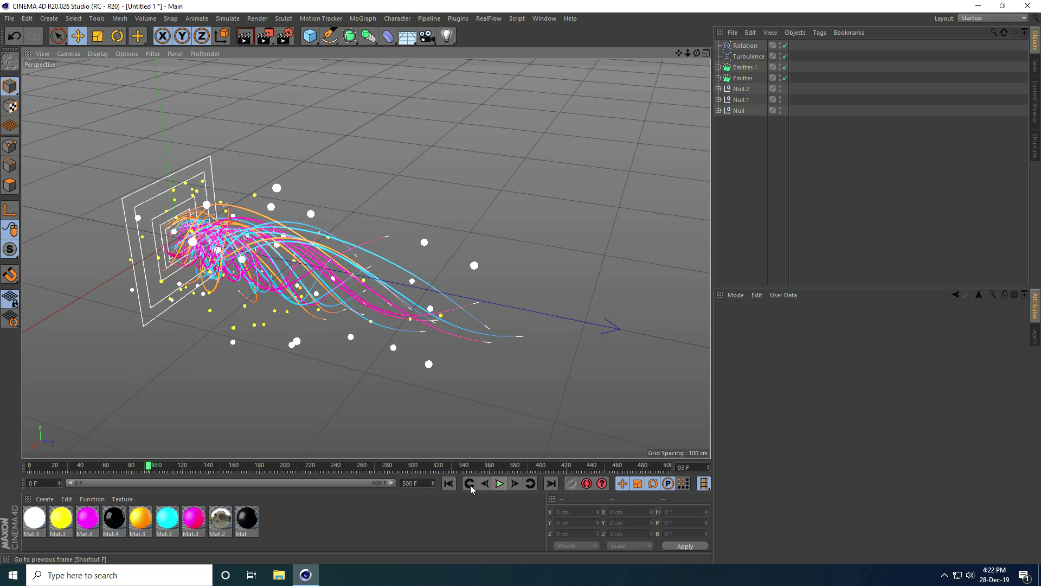
click(449, 484)
alt+drag(385, 353, 342, 262)
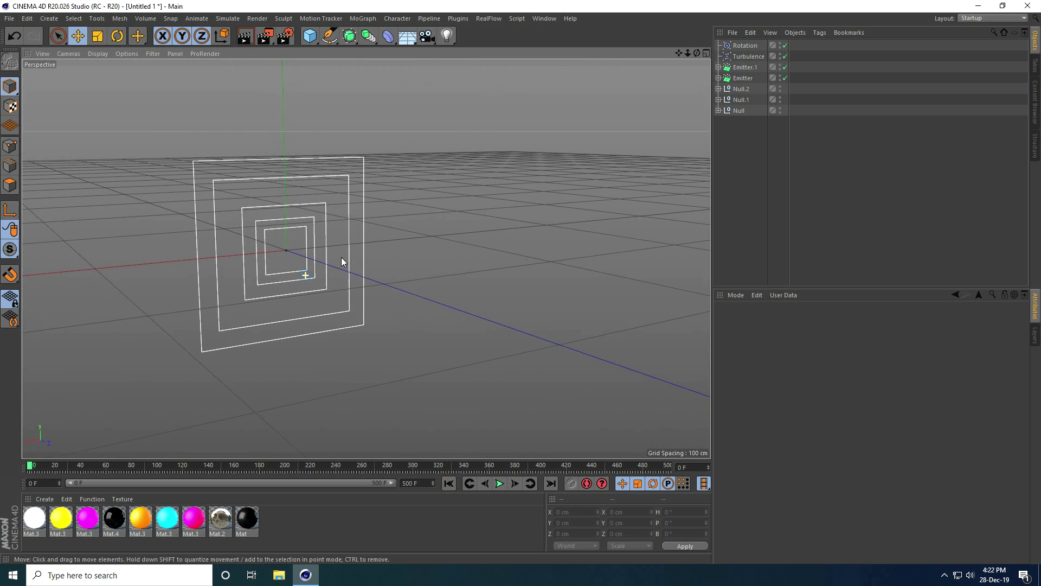
Add a Camera, look through it, and frame the trails at about frame 204
drag(428, 38, 467, 52)
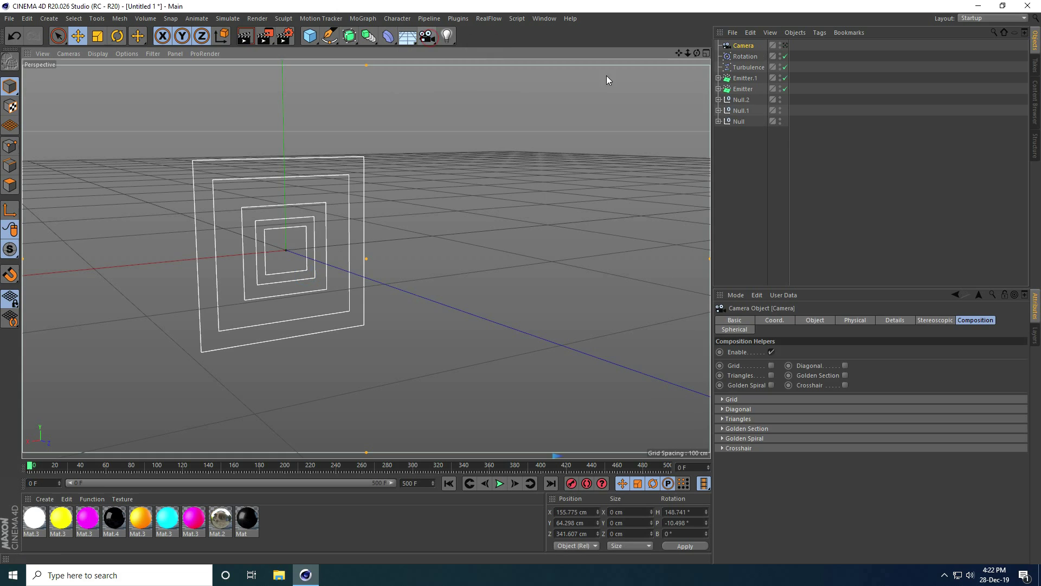
click(786, 46)
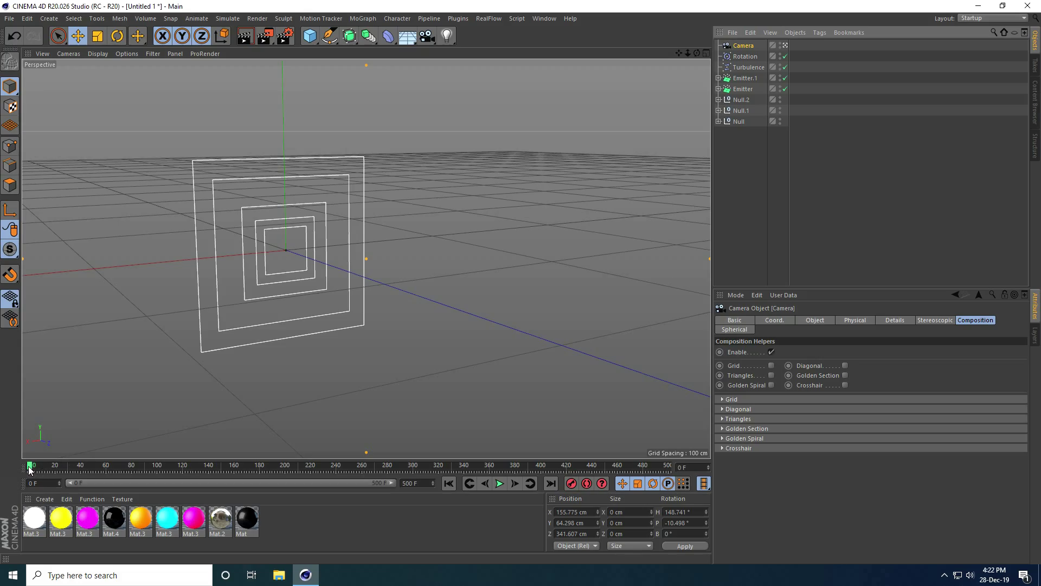
drag(30, 470, 285, 477)
scroll(207, 249, down, 5)
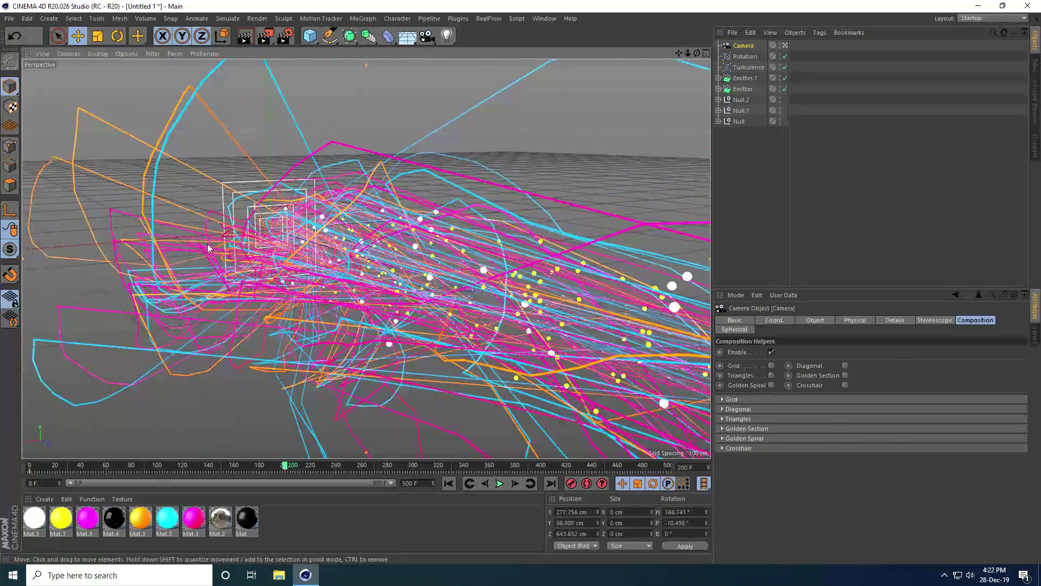
alt+drag(208, 248, 480, 253)
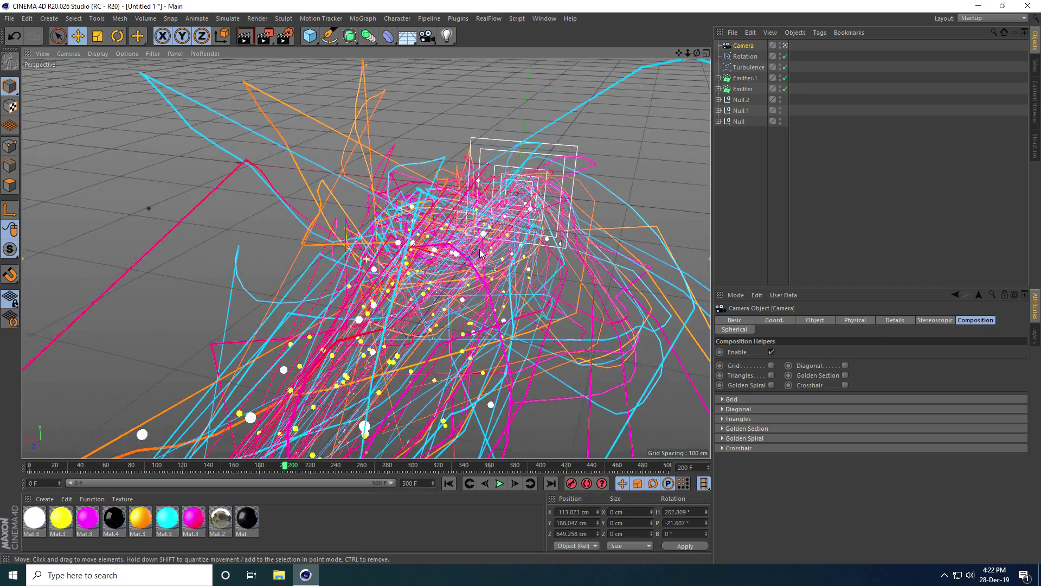
alt+middle_drag(480, 254, 460, 182)
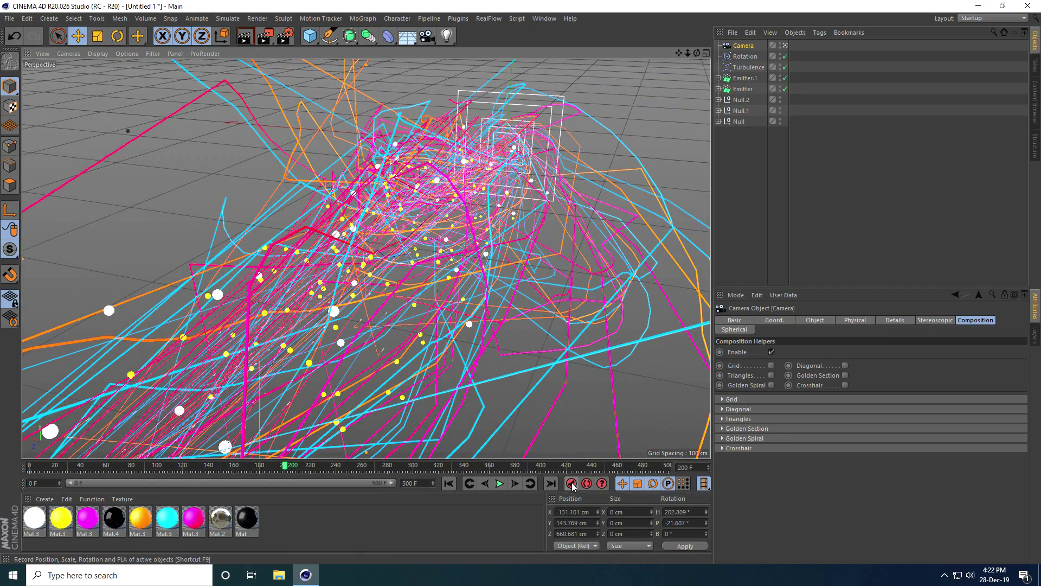
Advance to frame 400 and reposition the camera closer, toward the emitter
drag(286, 468, 542, 470)
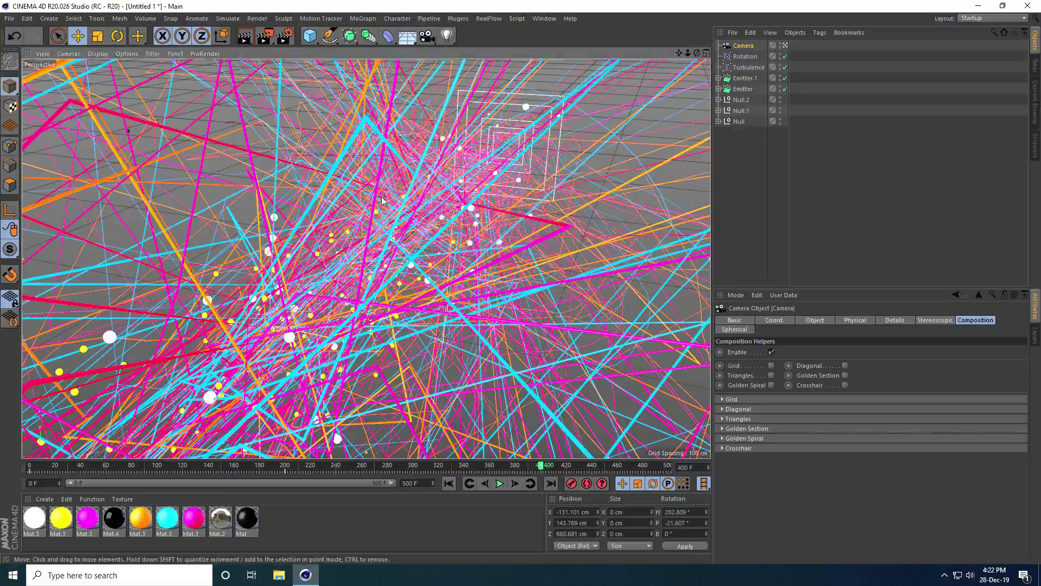
alt+drag(542, 326, 644, 134)
alt+right_drag(645, 134, 143, 157)
alt+drag(144, 158, 278, 217)
alt+right_drag(278, 217, 463, 256)
mouse_move(464, 256)
alt+mouse_down()
mouse_move(548, 469)
mouse_move(668, 468)
alt+mouse_up()
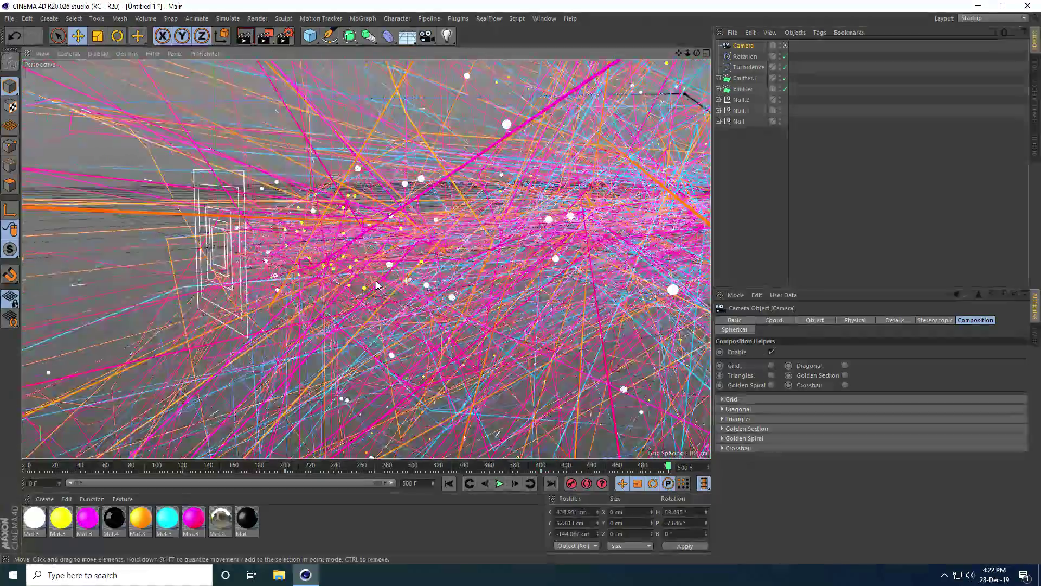
alt+drag(377, 285, 194, 293)
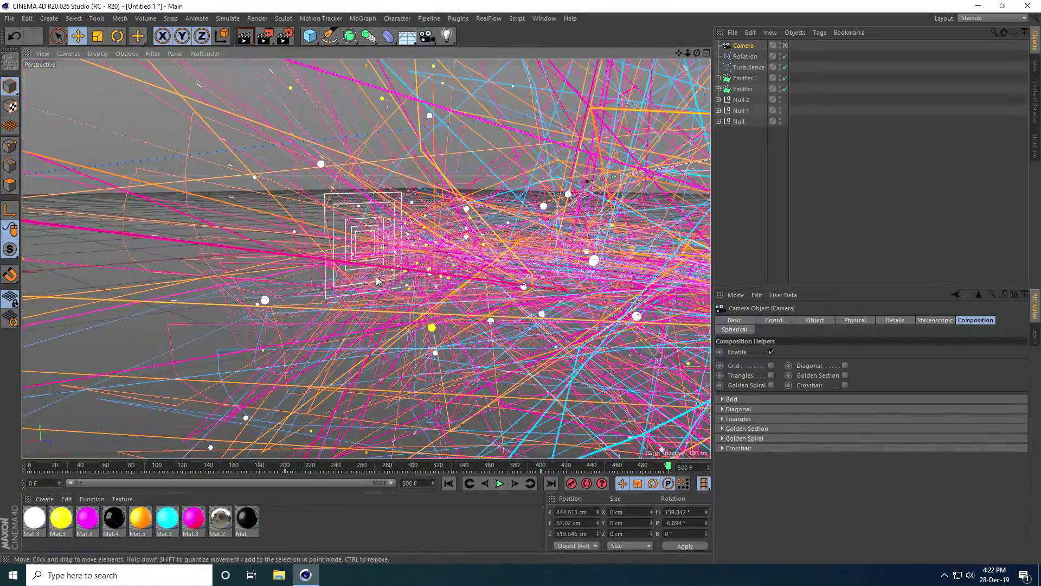
alt+middle_drag(378, 281, 252, 295)
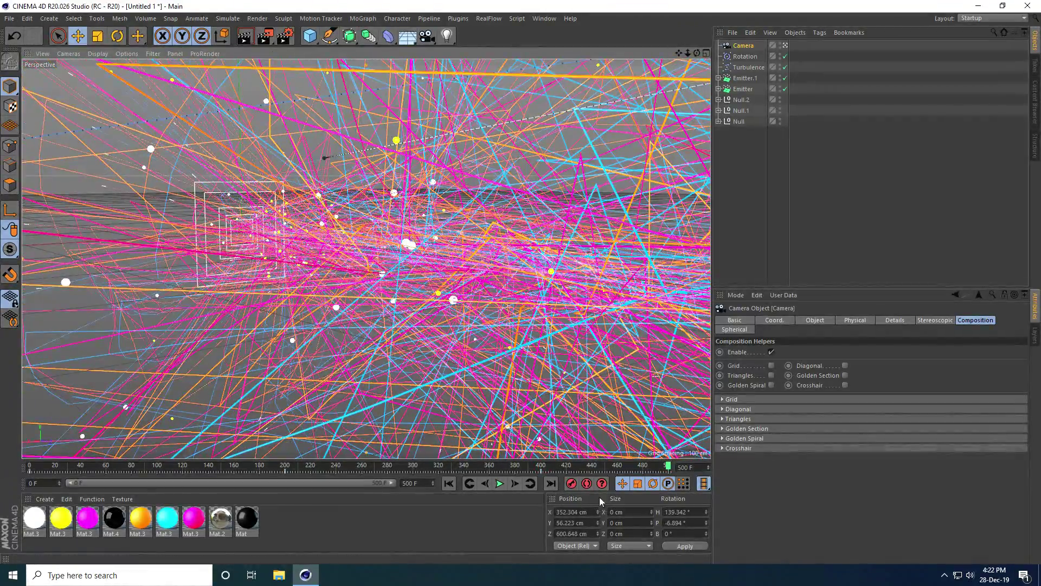
Replay from frame 0 through the camera, pausing at frame 116, then stopping at frame 218
click(450, 483)
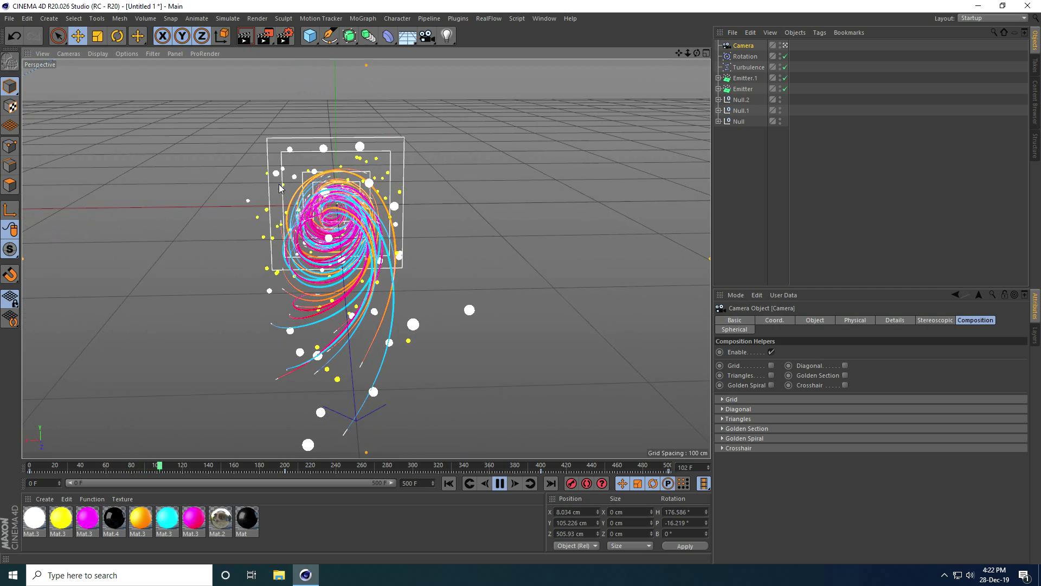
click(502, 485)
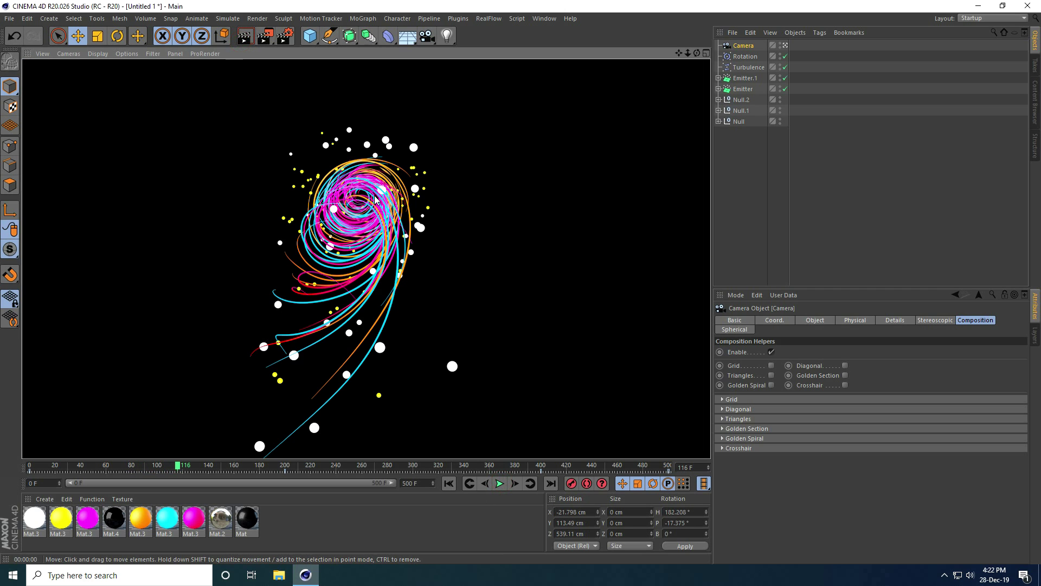
click(499, 484)
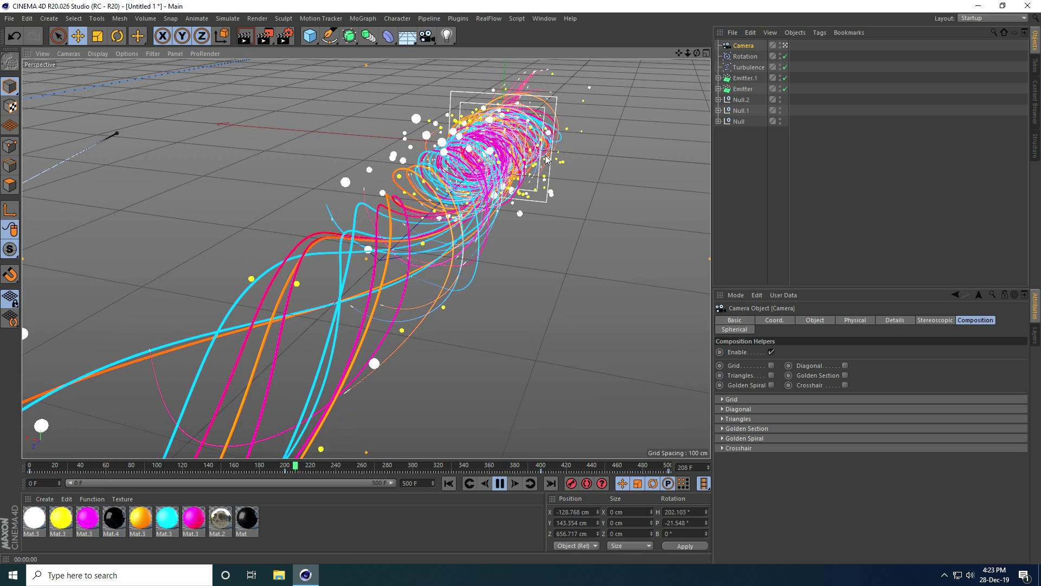
click(499, 484)
click(287, 37)
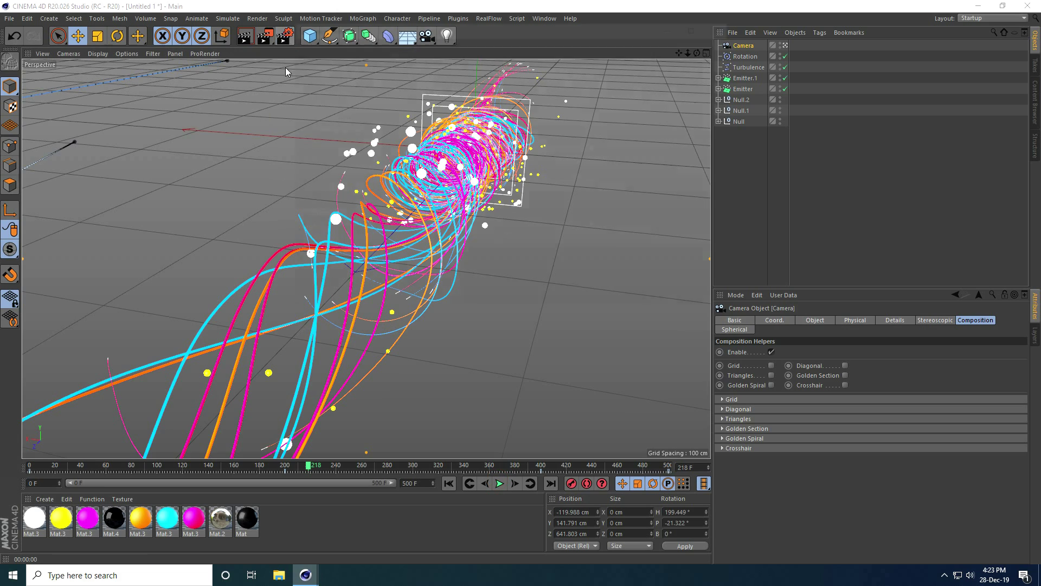
Add an Ambient Occlusion post effect with default settings and close Render Settings
click(311, 215)
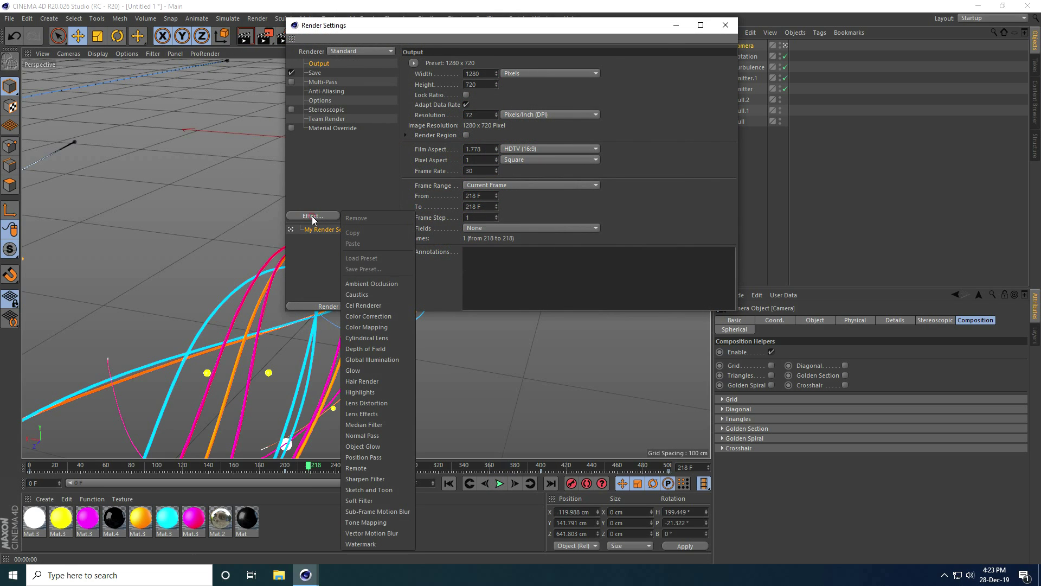
click(389, 283)
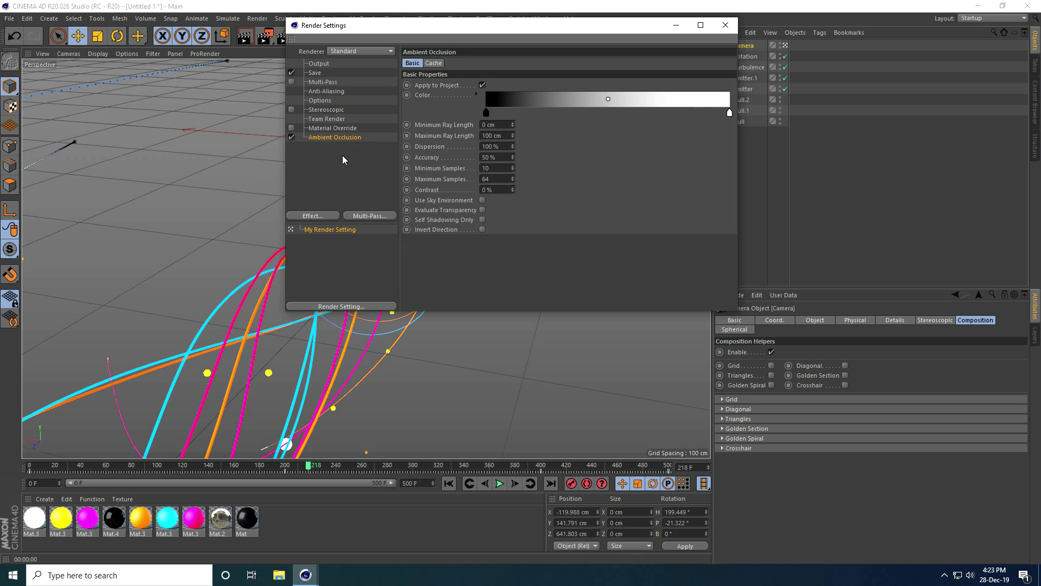
click(722, 26)
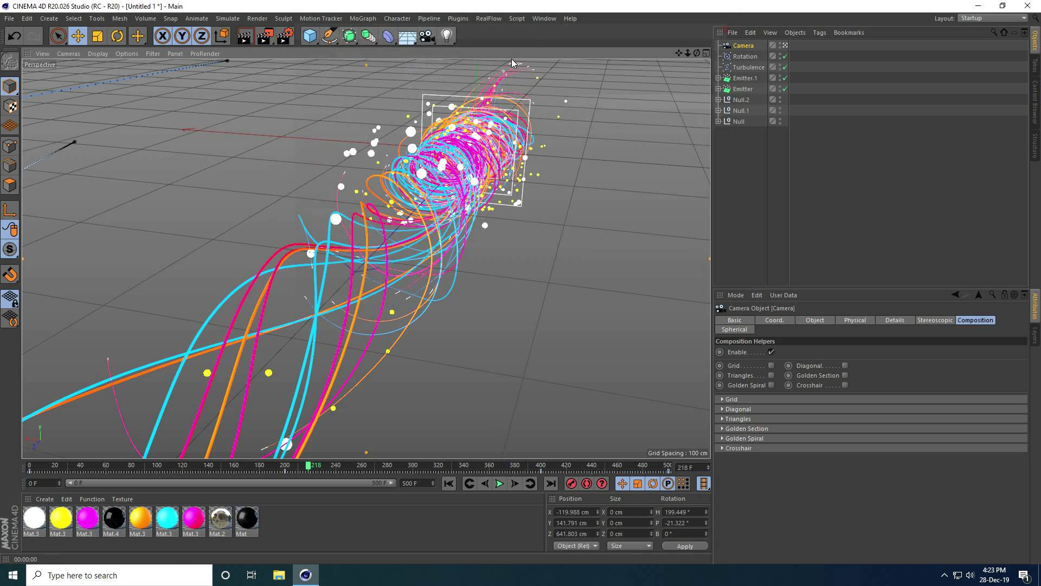
Add a Sky object and load the Hdri Images HDR file into Mat.2's Luminance channel
click(412, 41)
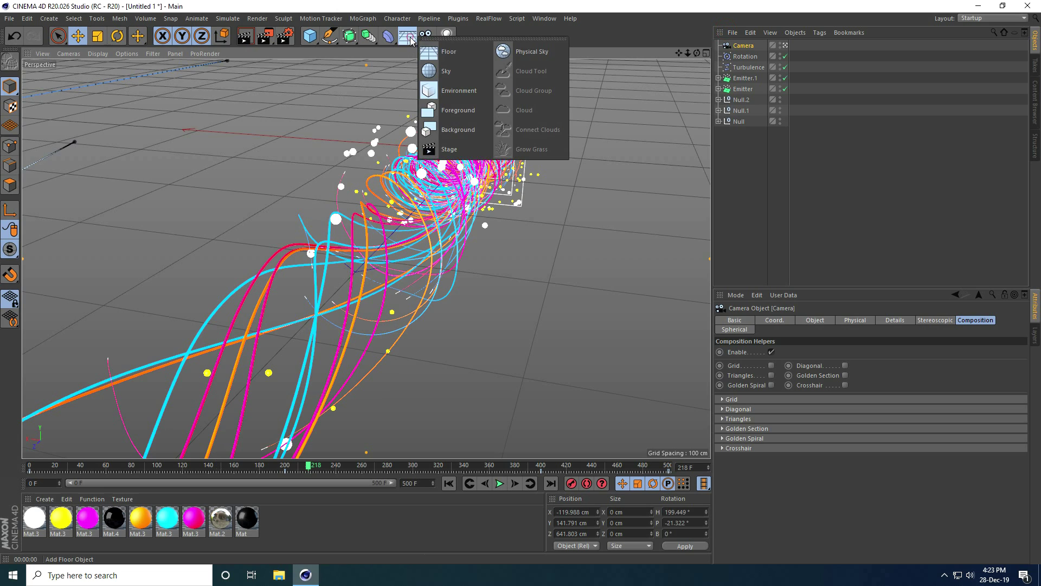
click(460, 71)
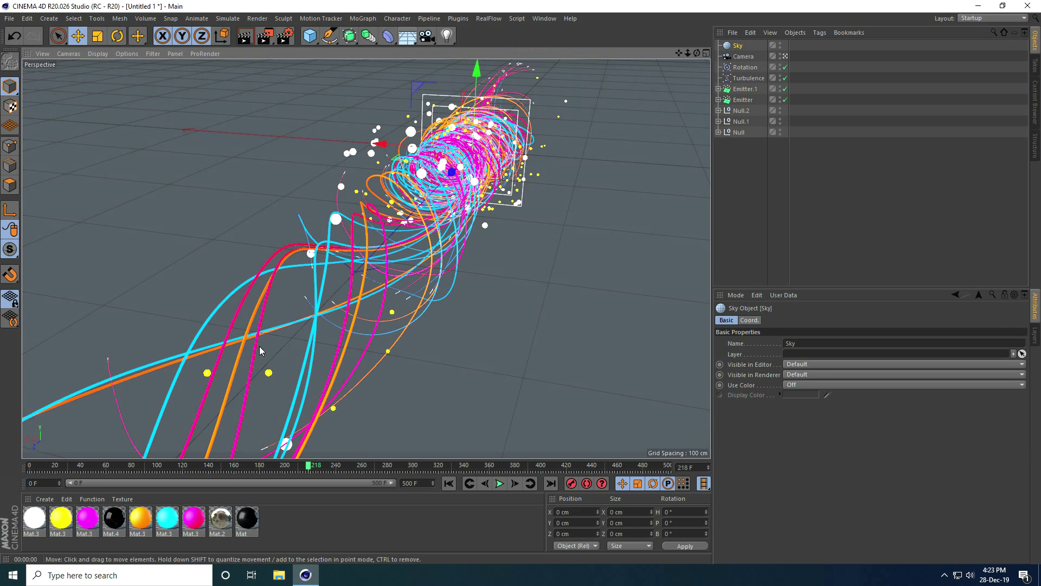
double_click(220, 520)
click(187, 209)
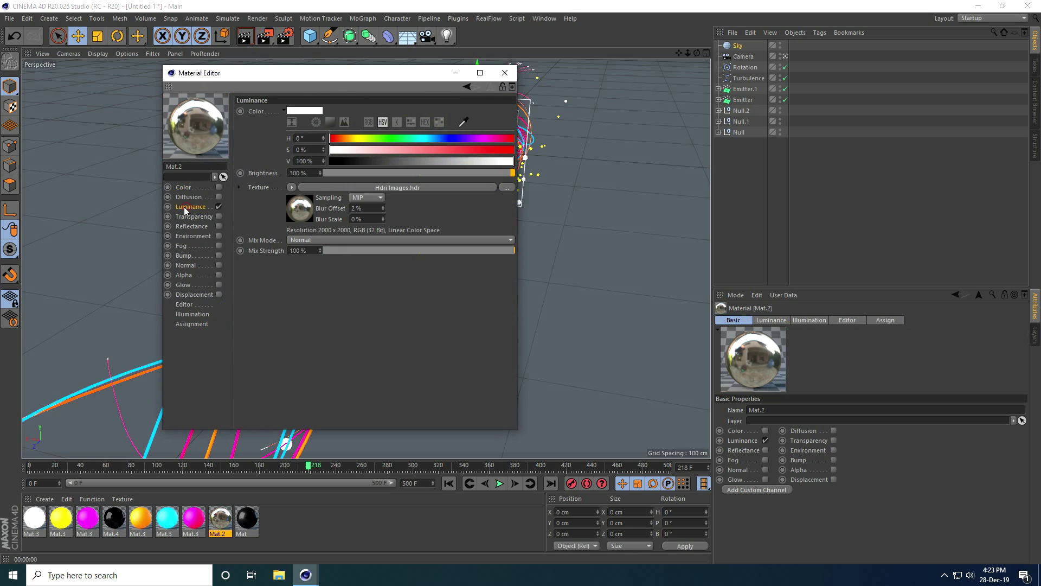
click(506, 187)
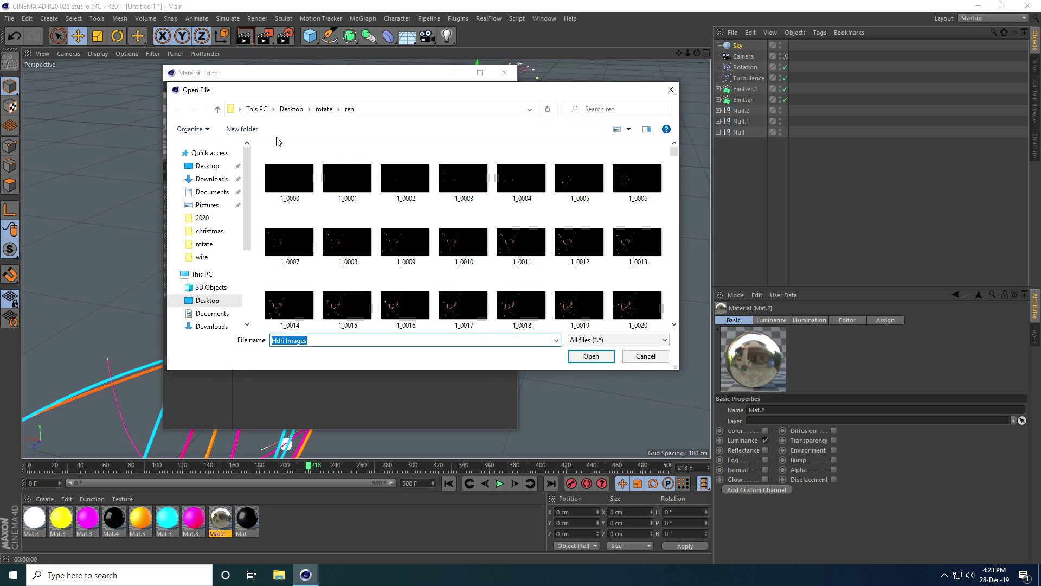
click(217, 110)
double_click(505, 165)
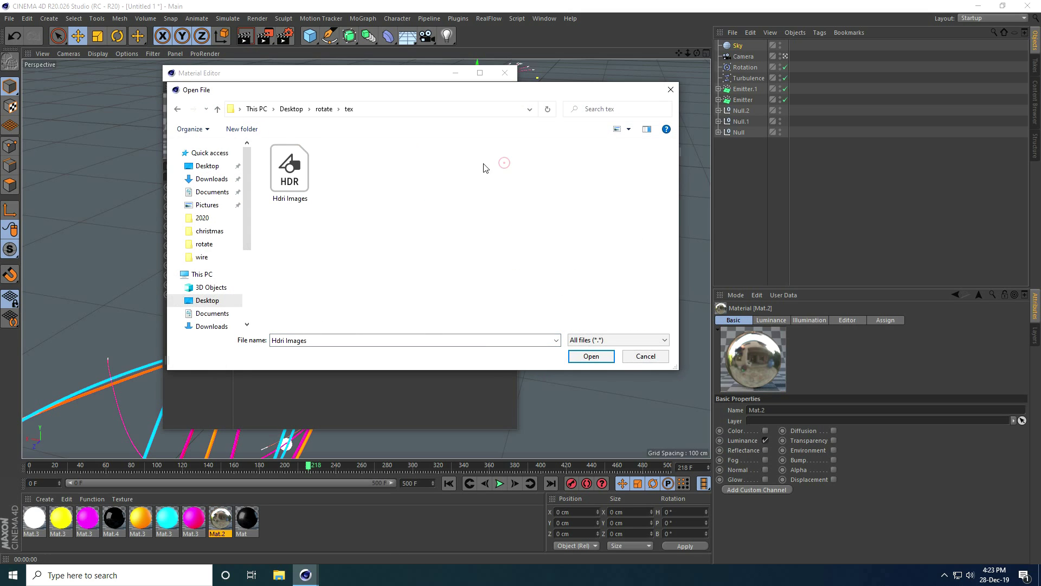
click(588, 357)
click(536, 325)
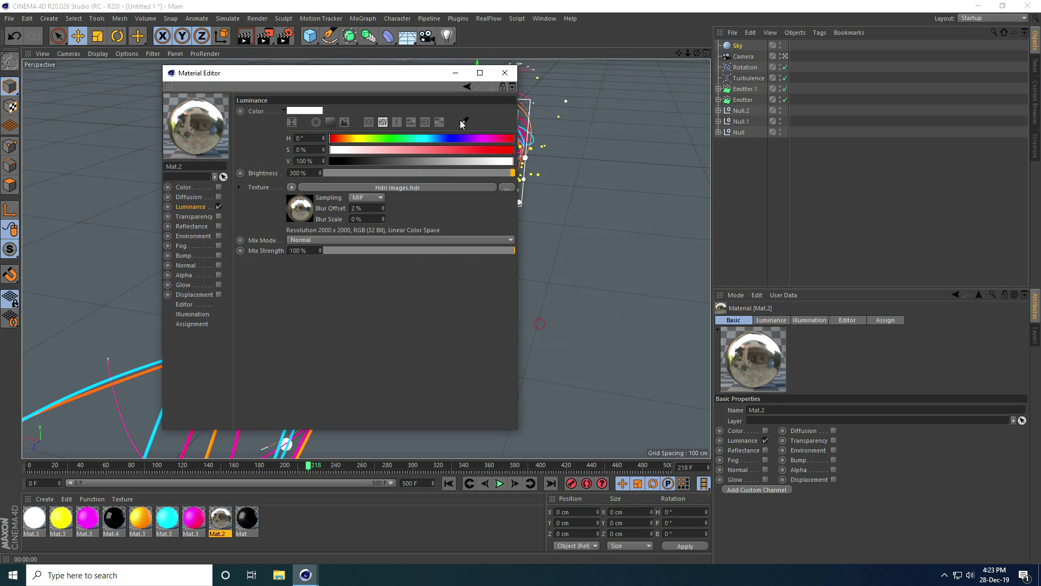
click(504, 73)
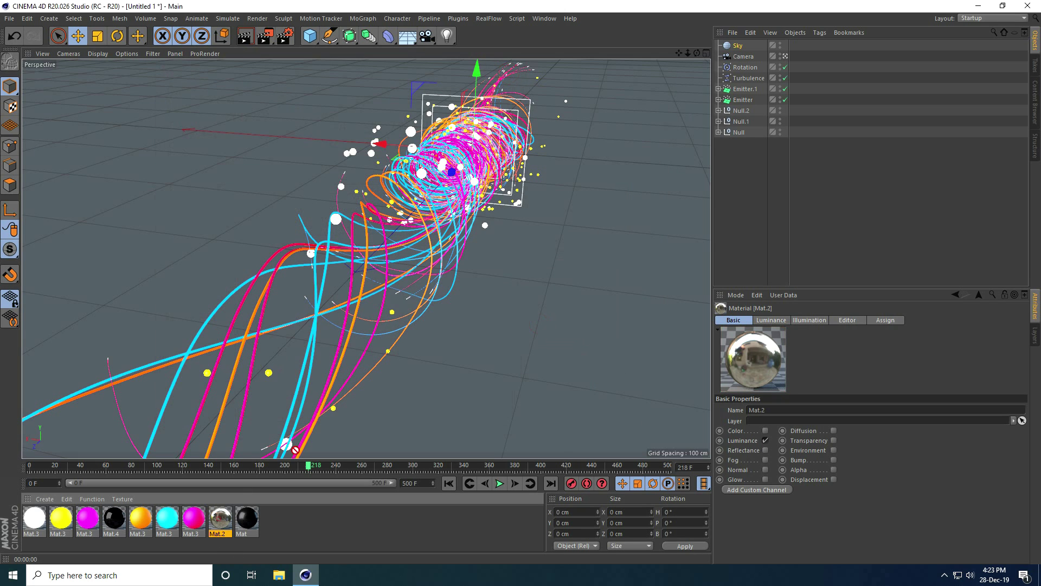
Apply Mat.2 to the Sky and add a Compositing tag with Seen by Camera off
drag(738, 47, 738, 46)
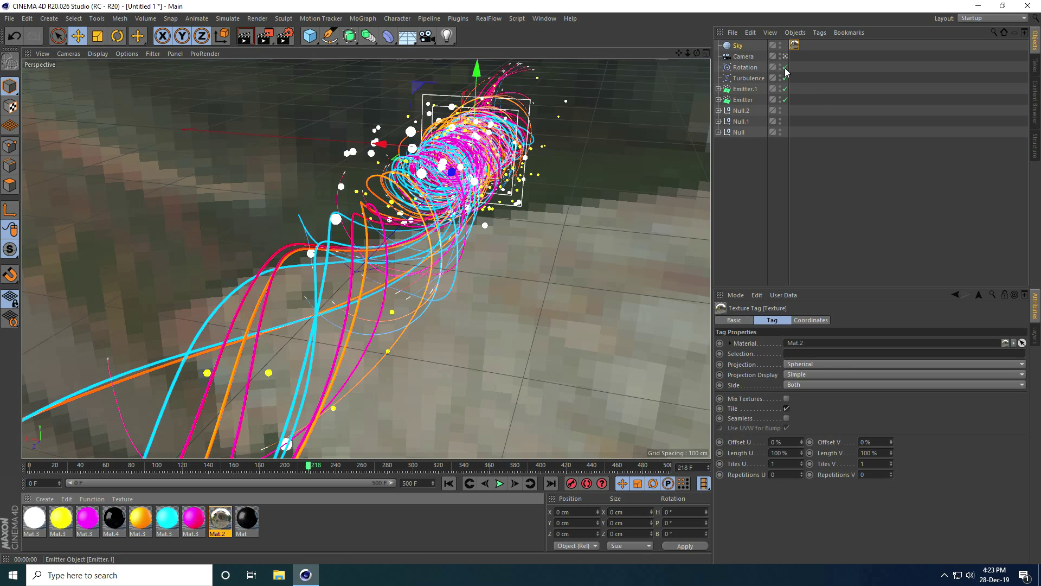
right_click(738, 47)
mouse_move(753, 54)
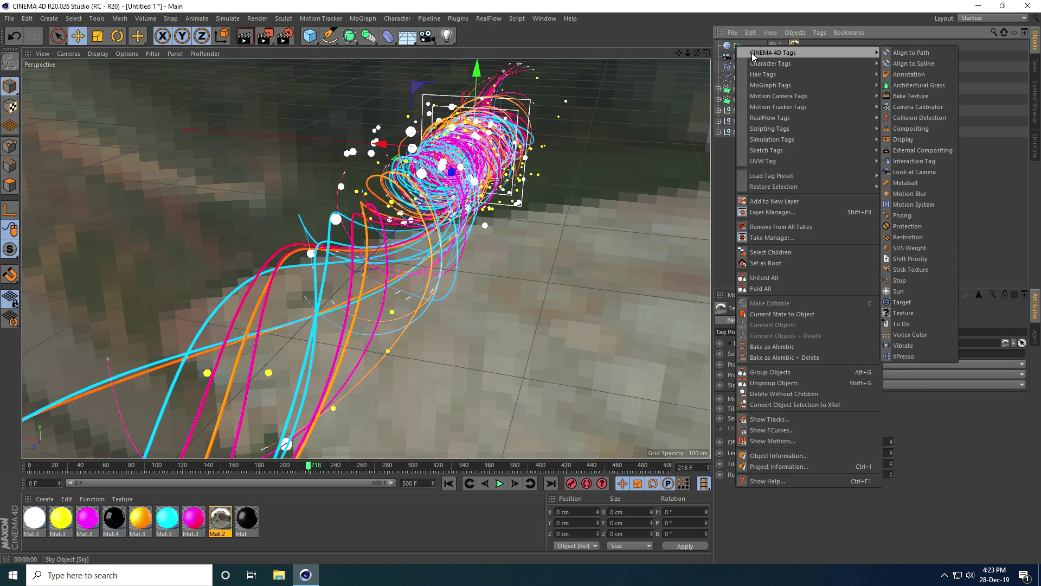
click(911, 129)
click(781, 376)
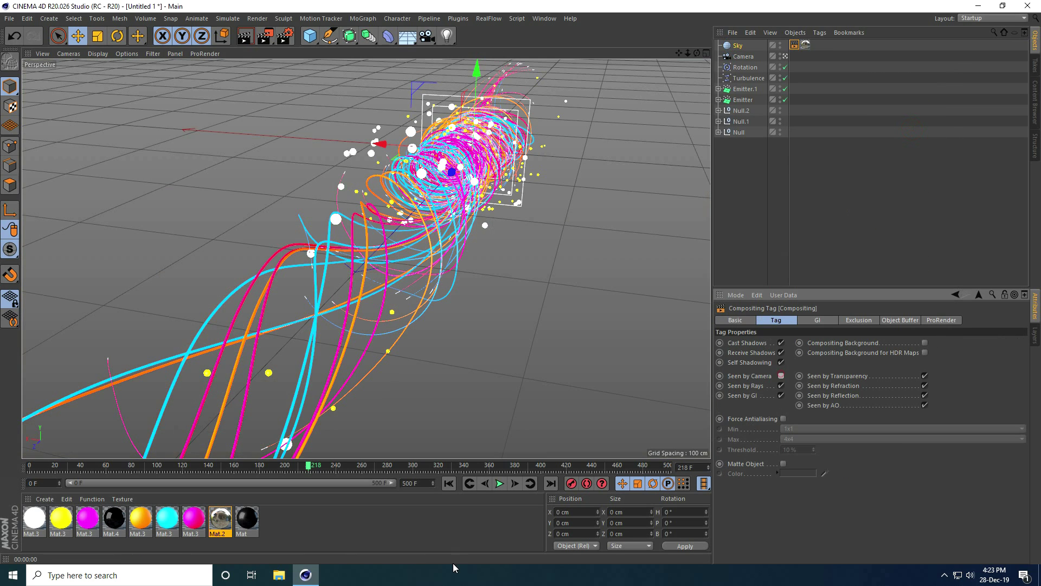
click(449, 483)
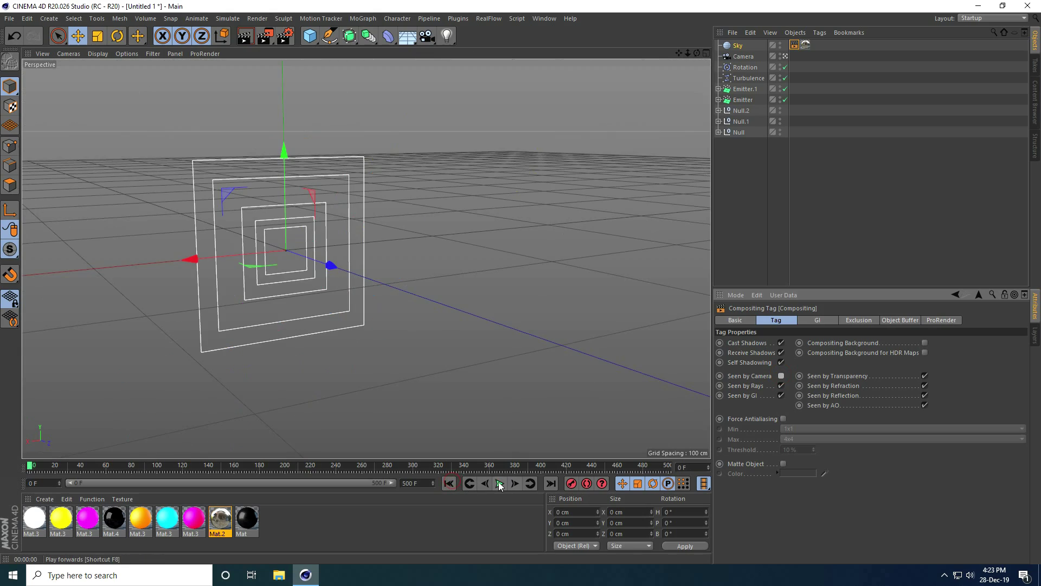
Stop playback at frame 113, review the anti-aliasing settings, and clear the viewport preview
click(499, 483)
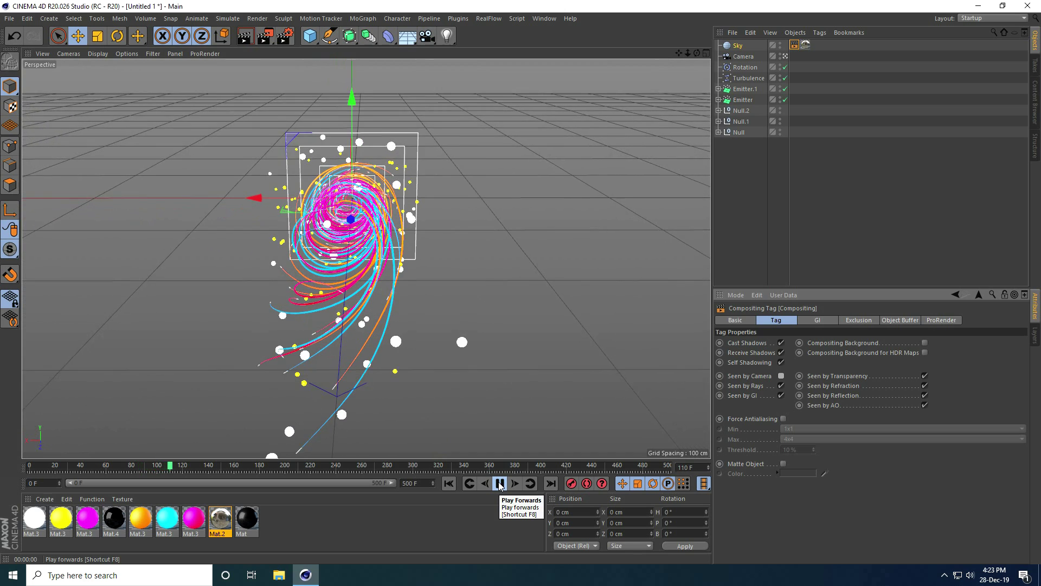
click(500, 484)
key(ctrl+b)
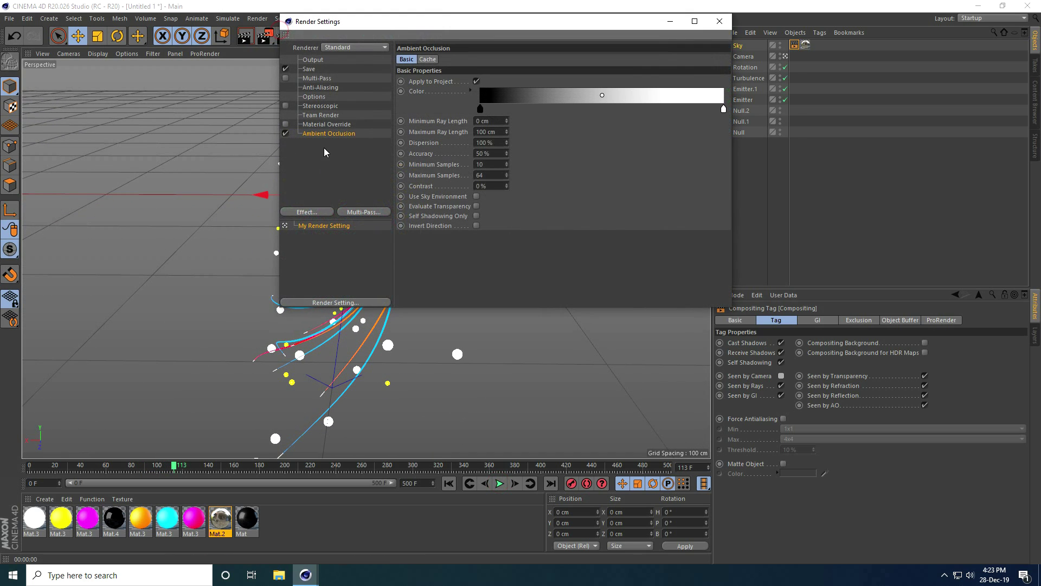
click(320, 87)
click(720, 21)
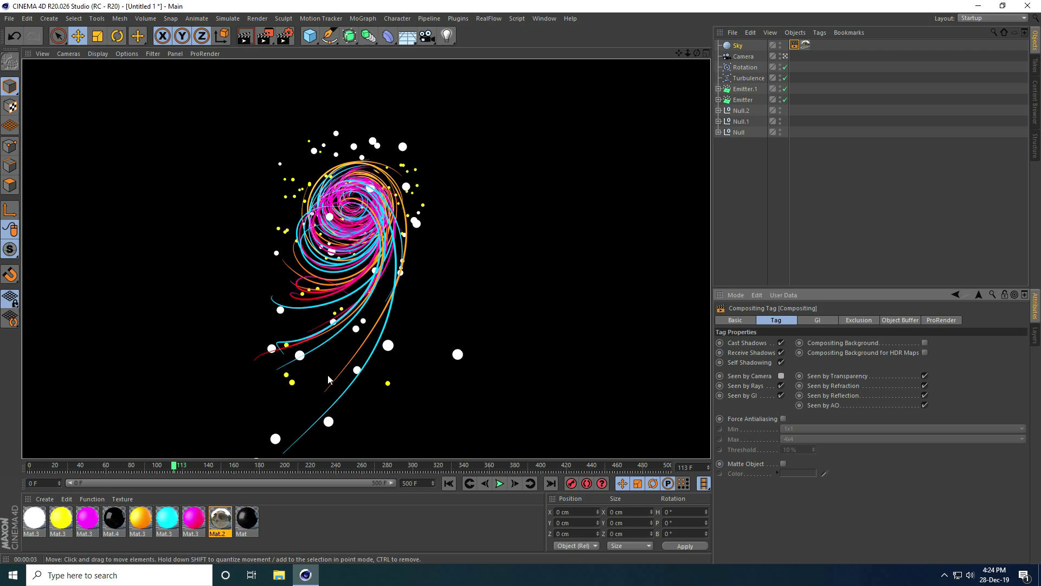
click(449, 215)
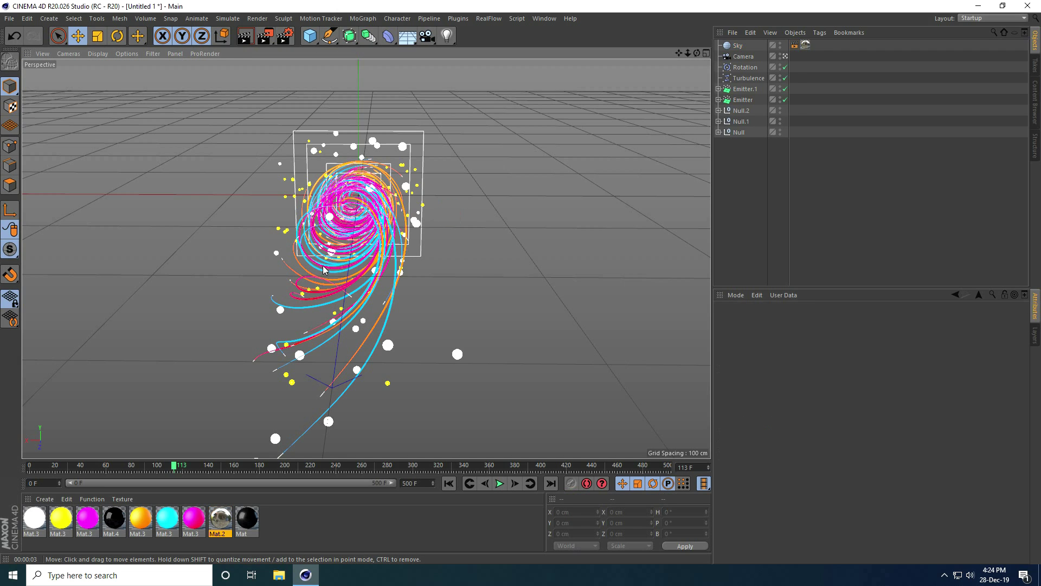
Add a Glow post effect in Render Settings and close the window
click(286, 36)
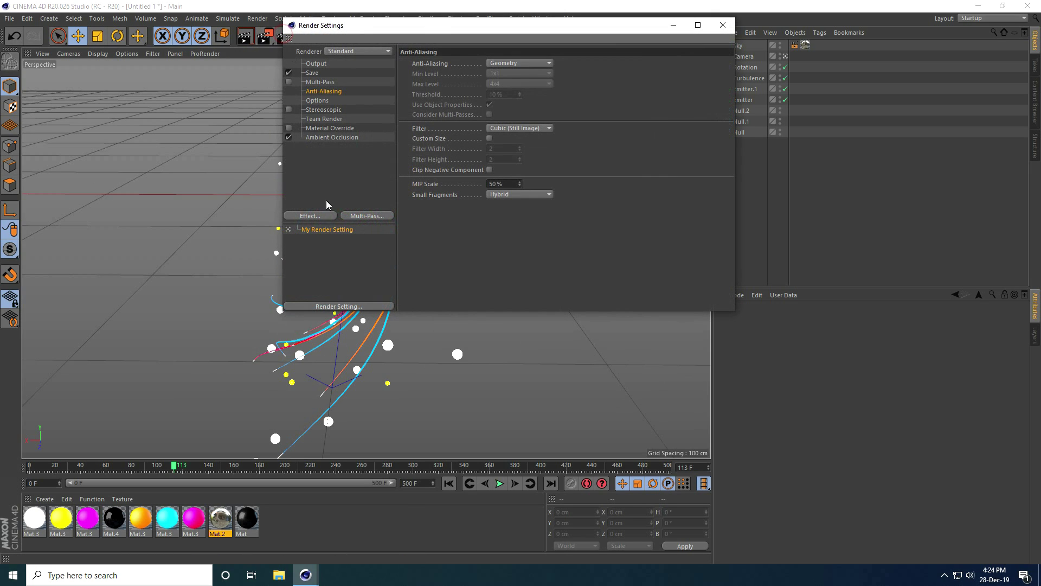
click(322, 217)
click(358, 360)
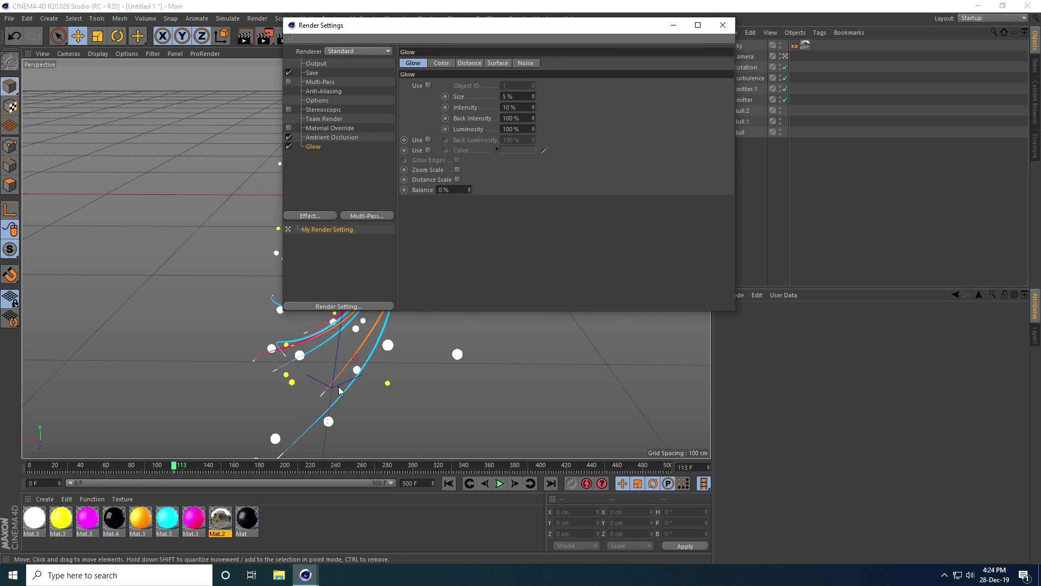
click(723, 25)
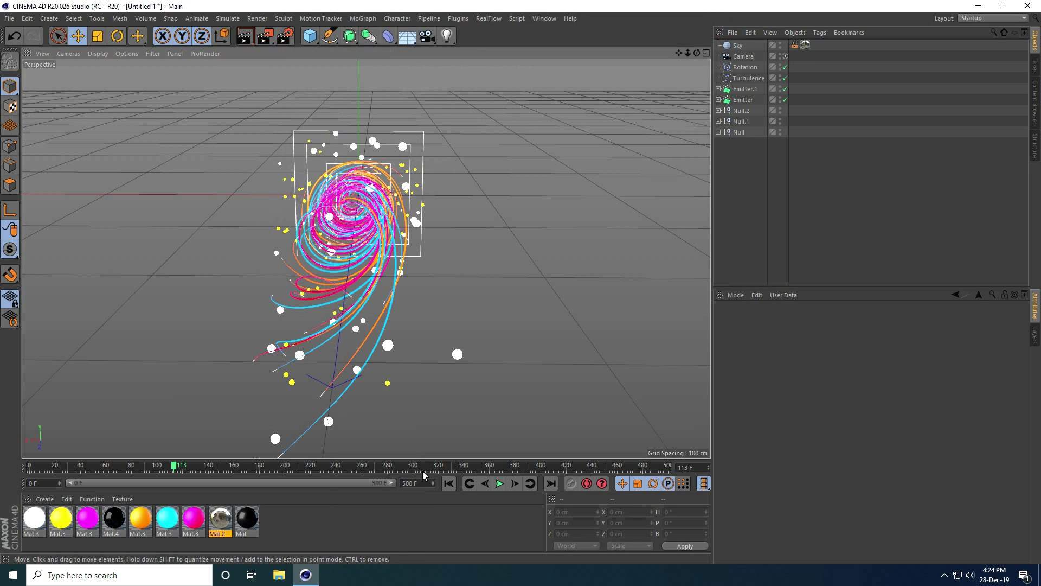
Replay from the start, stop at frame 103, and render it full-screen in the Picture Viewer
click(499, 483)
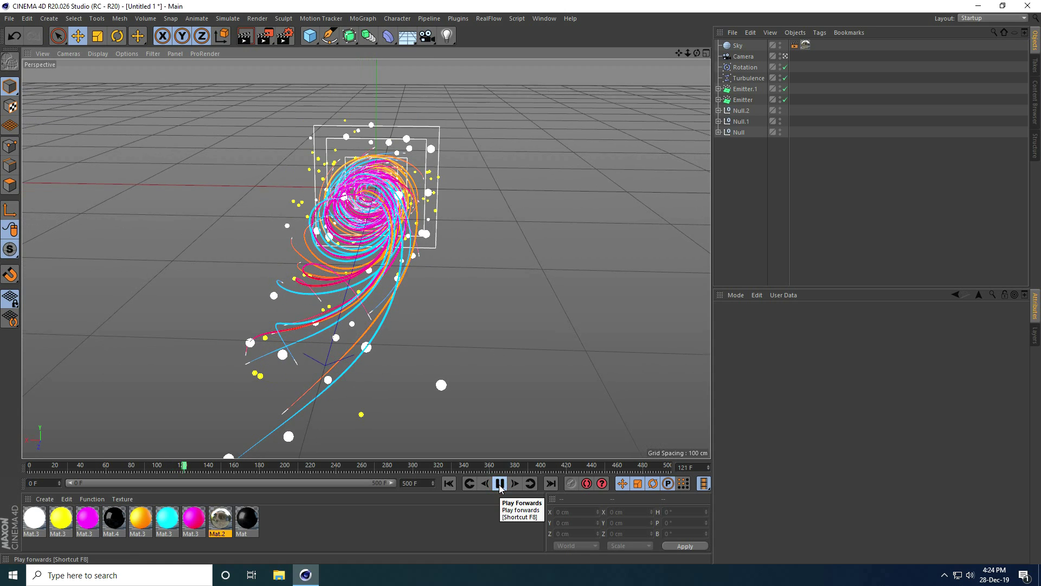
click(449, 483)
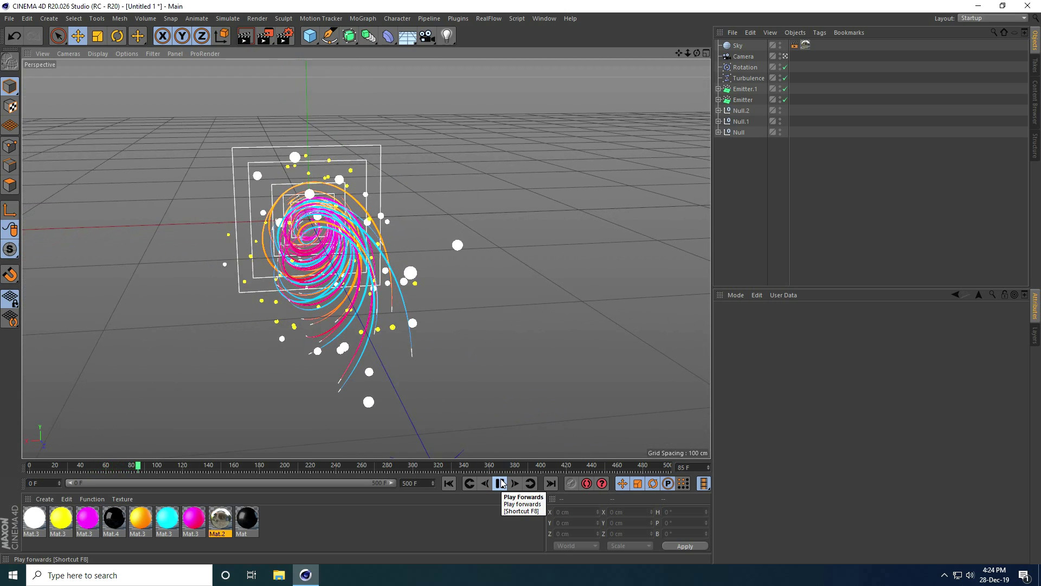
click(500, 483)
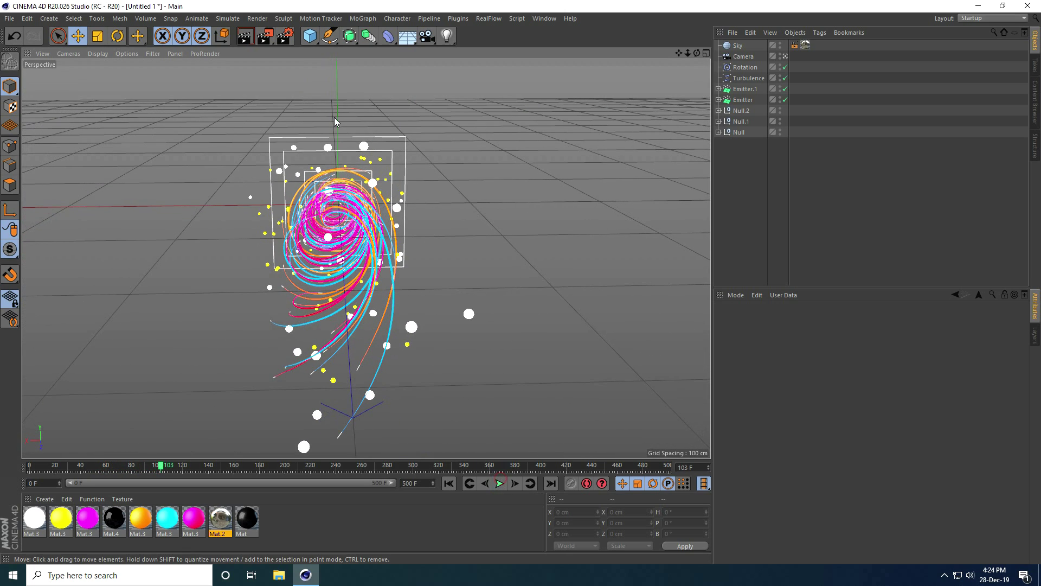
click(265, 35)
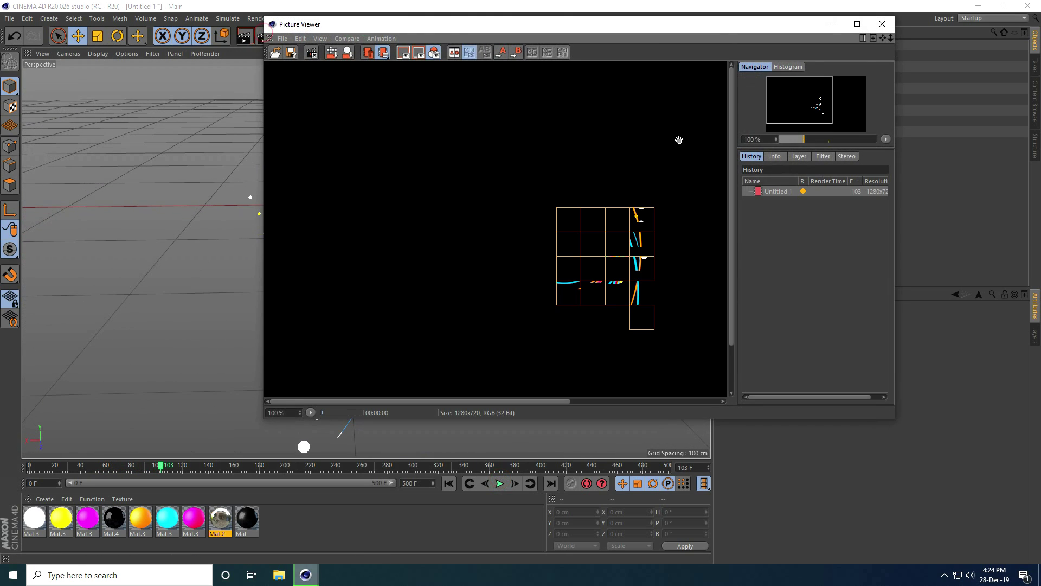
click(857, 24)
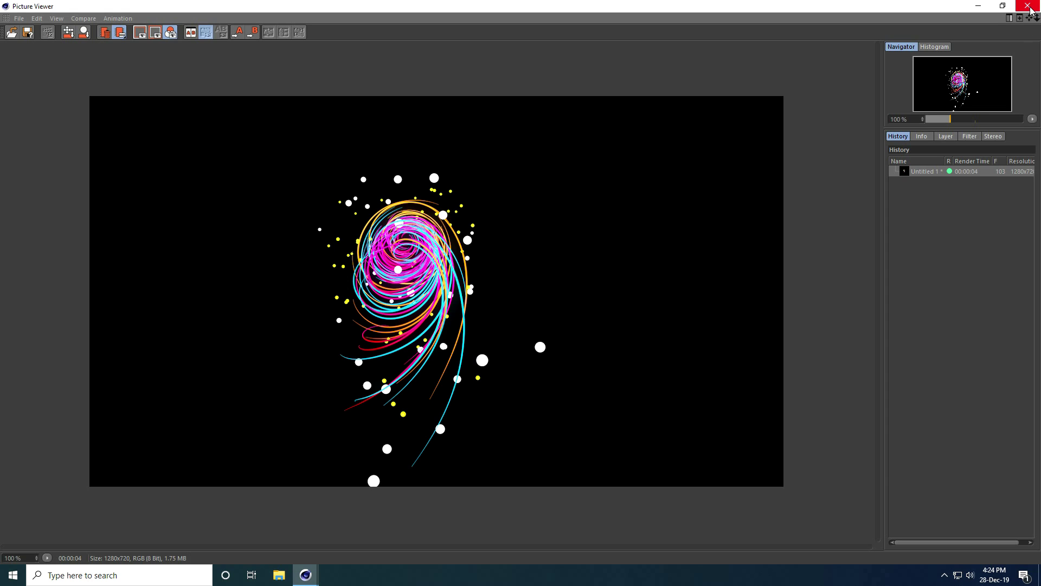
Test the image filter at 20% saturation and 10% contrast, disable it, and resume playback
click(970, 138)
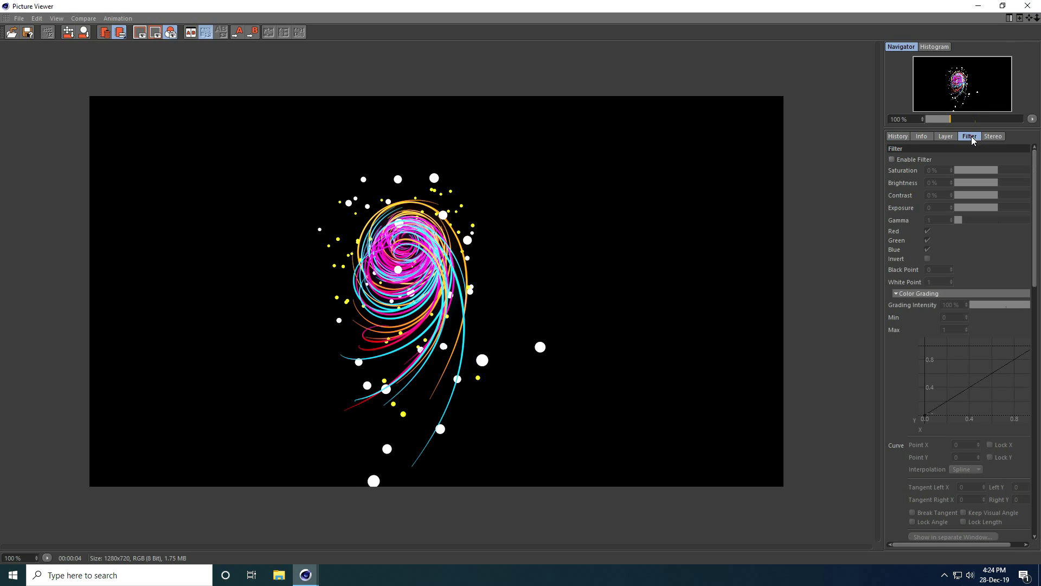
click(892, 160)
text(20)
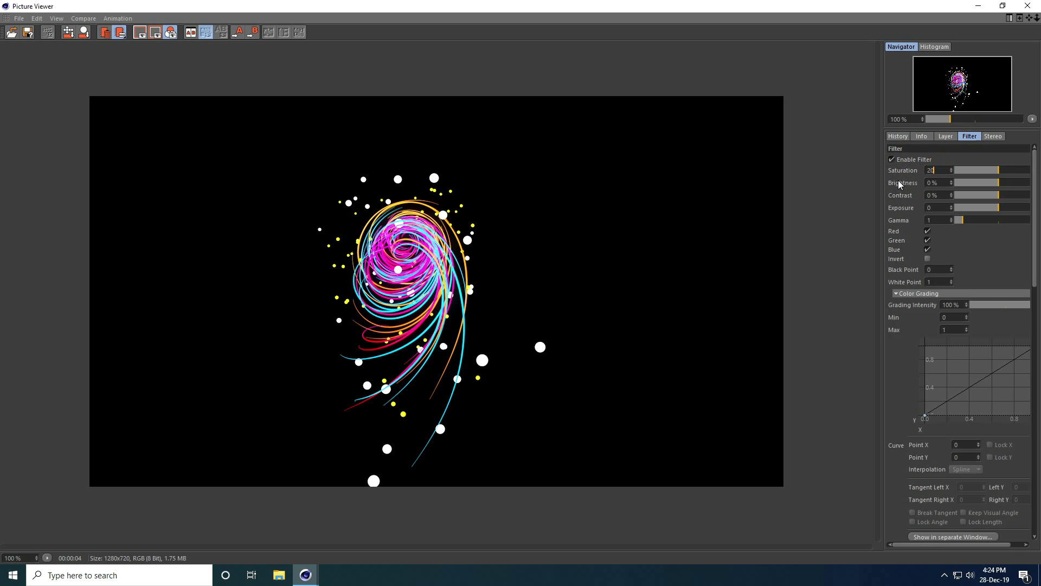
key(Tab)
key(Tab)
text(10)
key(Return)
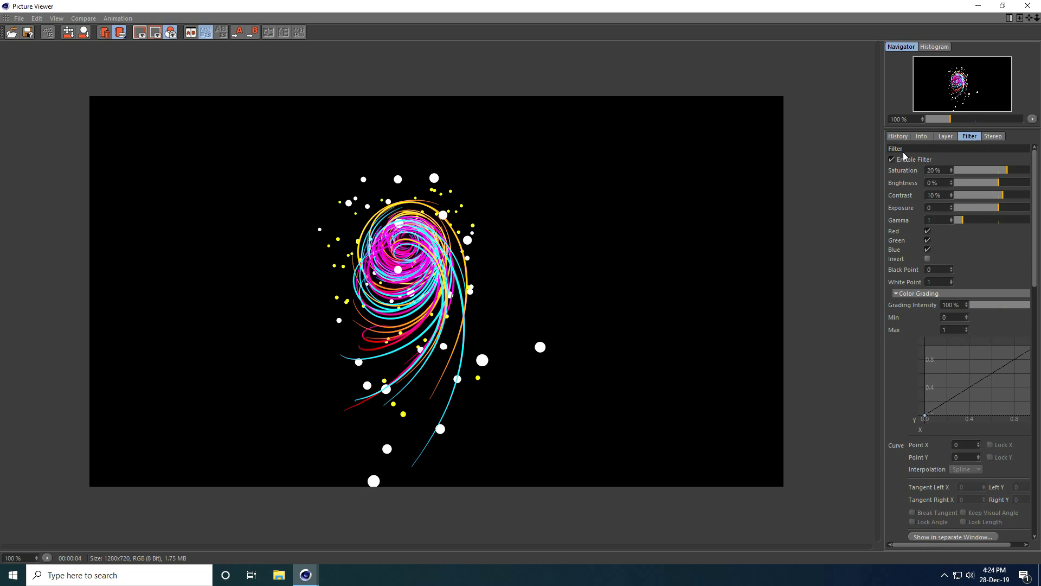
click(893, 160)
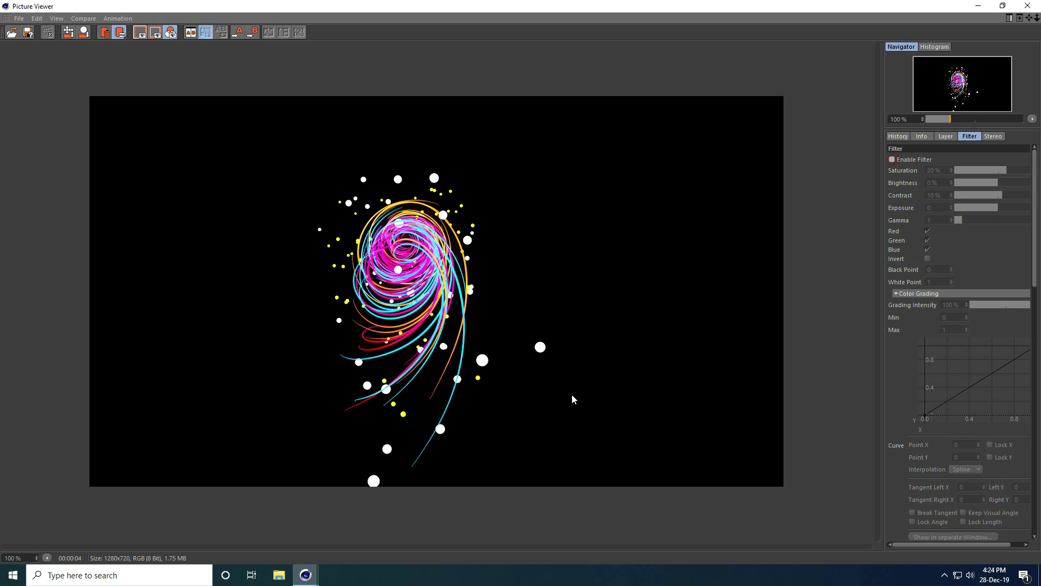
click(1027, 6)
click(498, 484)
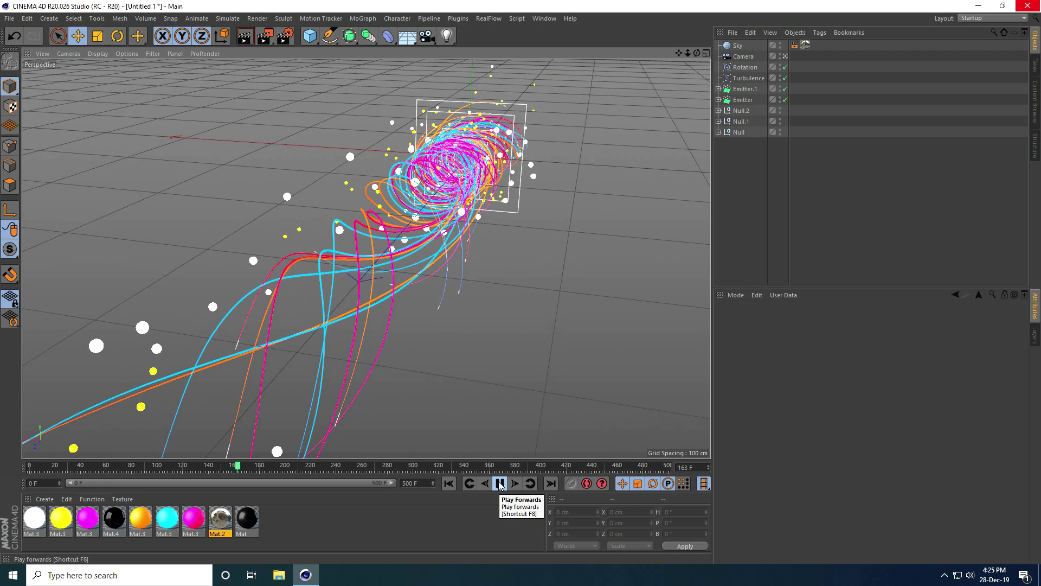
Stop at frame 175, render it to the Picture Viewer, then reopen Render Settings
click(500, 483)
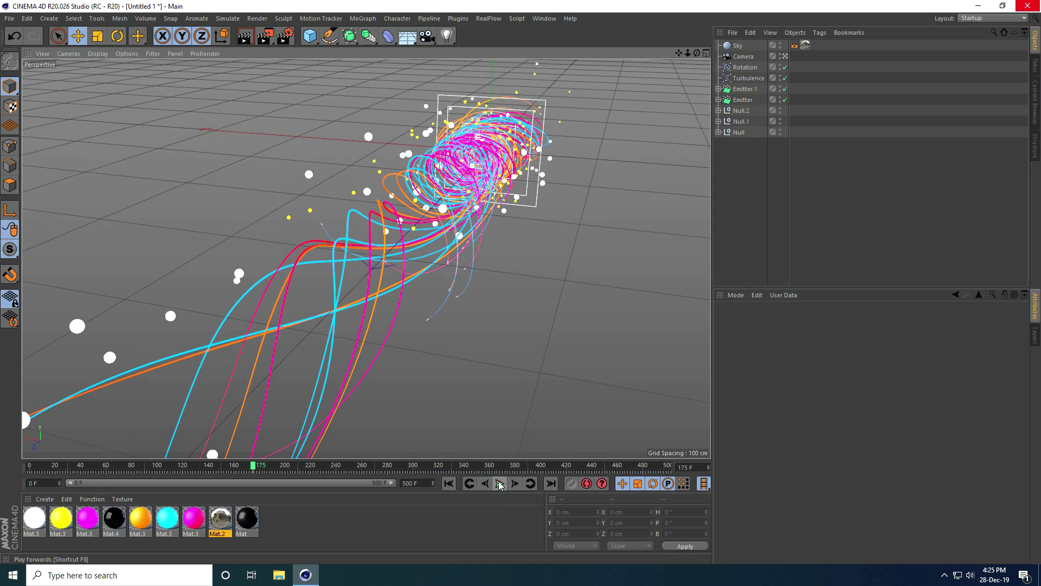
click(265, 36)
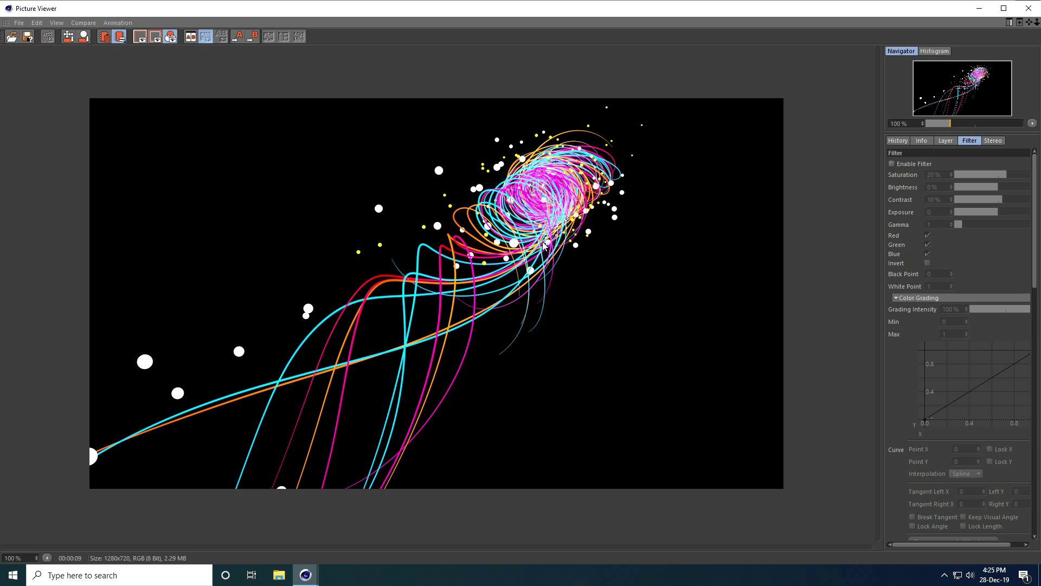
click(1029, 8)
click(286, 37)
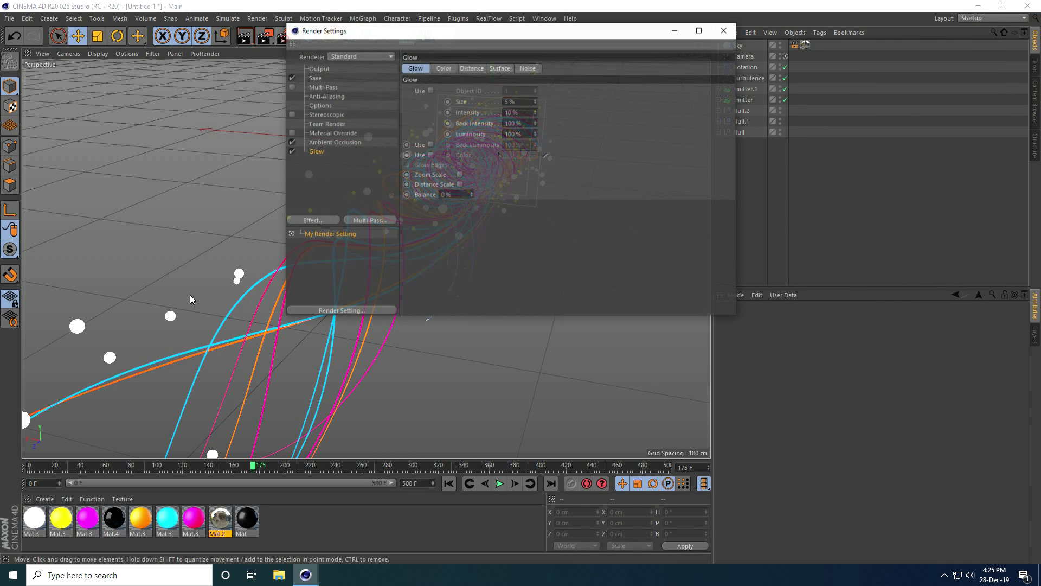
Add the Global Illumination effect, set Irradiance Cache record density to Low, and render to the Picture Viewer
click(320, 219)
click(370, 354)
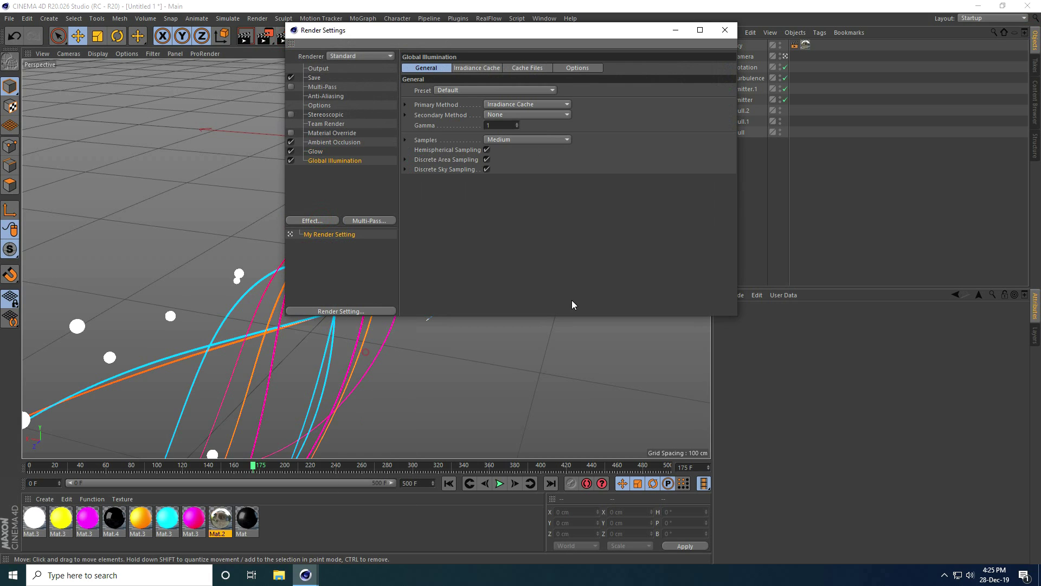
click(478, 68)
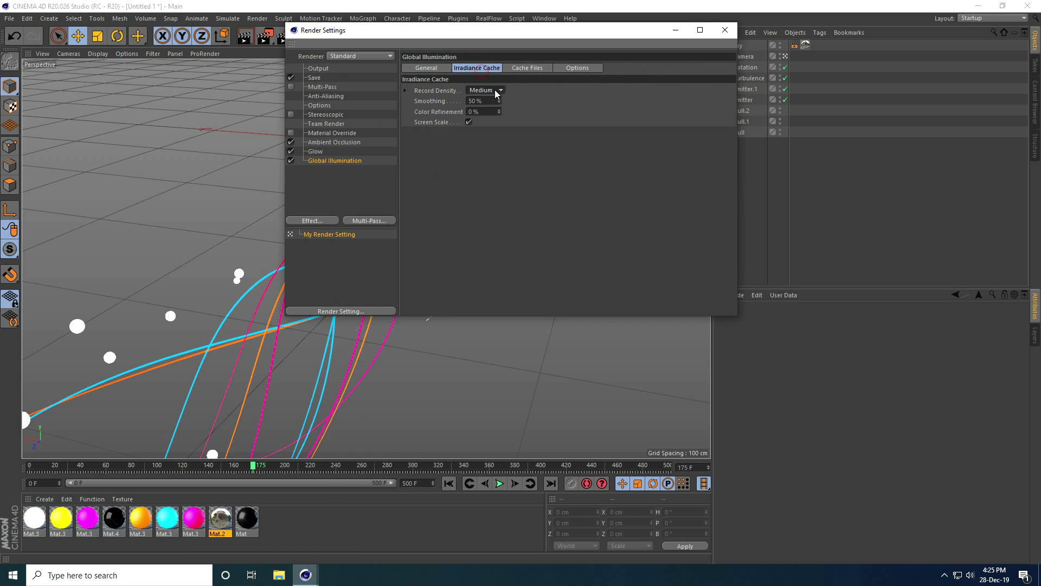
click(494, 90)
click(485, 119)
click(725, 29)
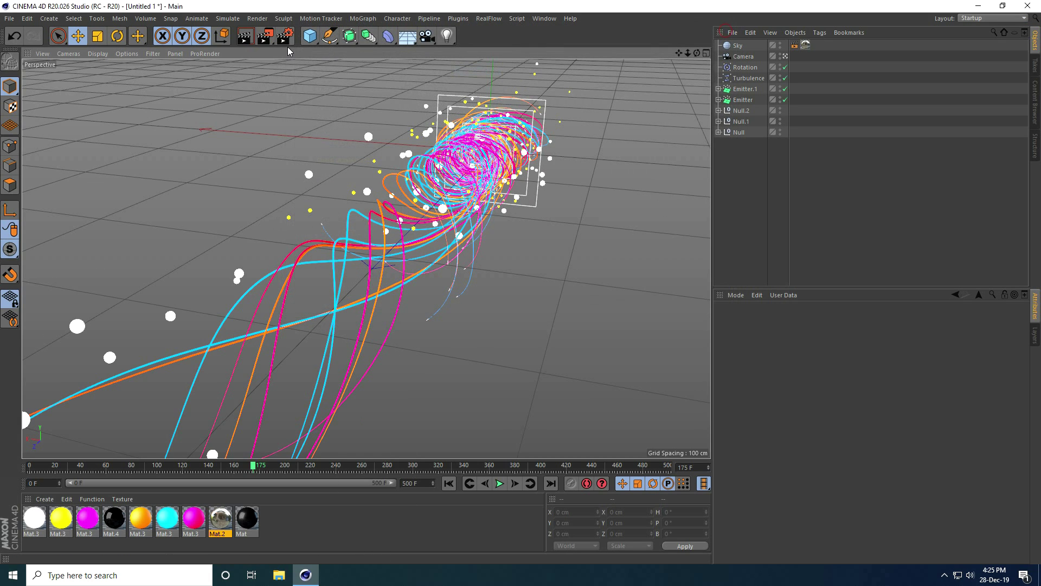
click(264, 37)
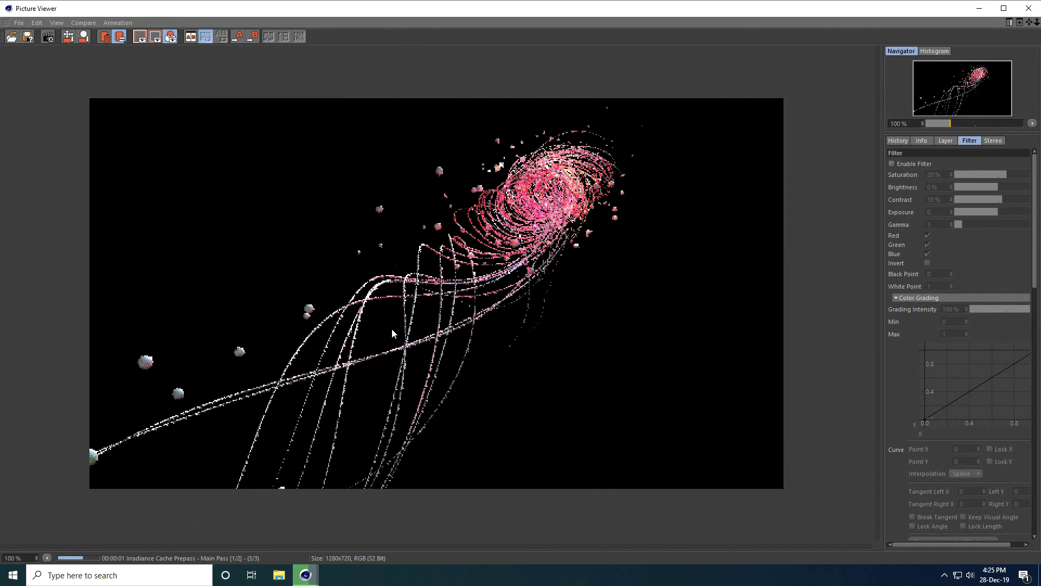